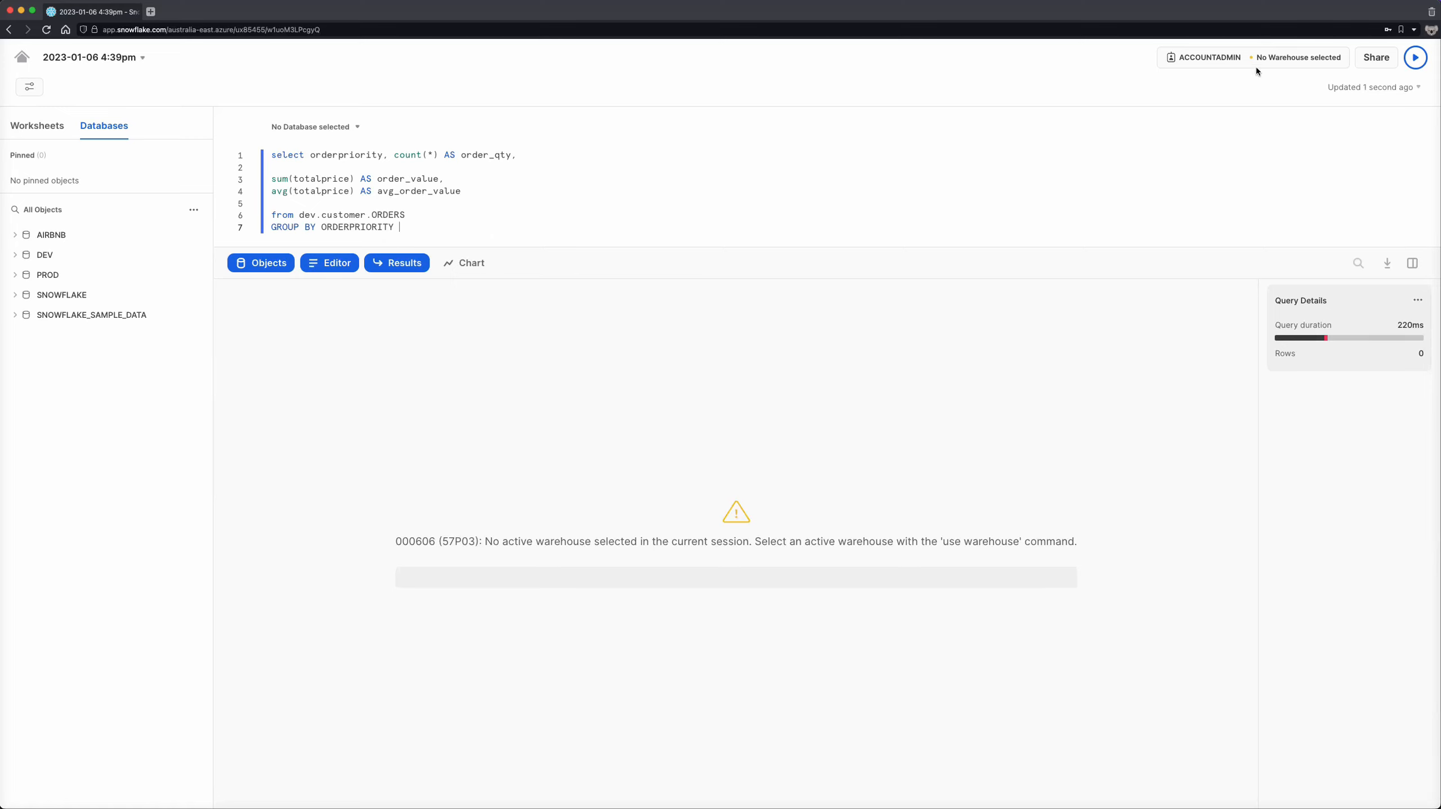
- Run the order priority query on the COMPUTE_WH warehouse and enlarge the query editor area
click(1294, 65)
click(1166, 123)
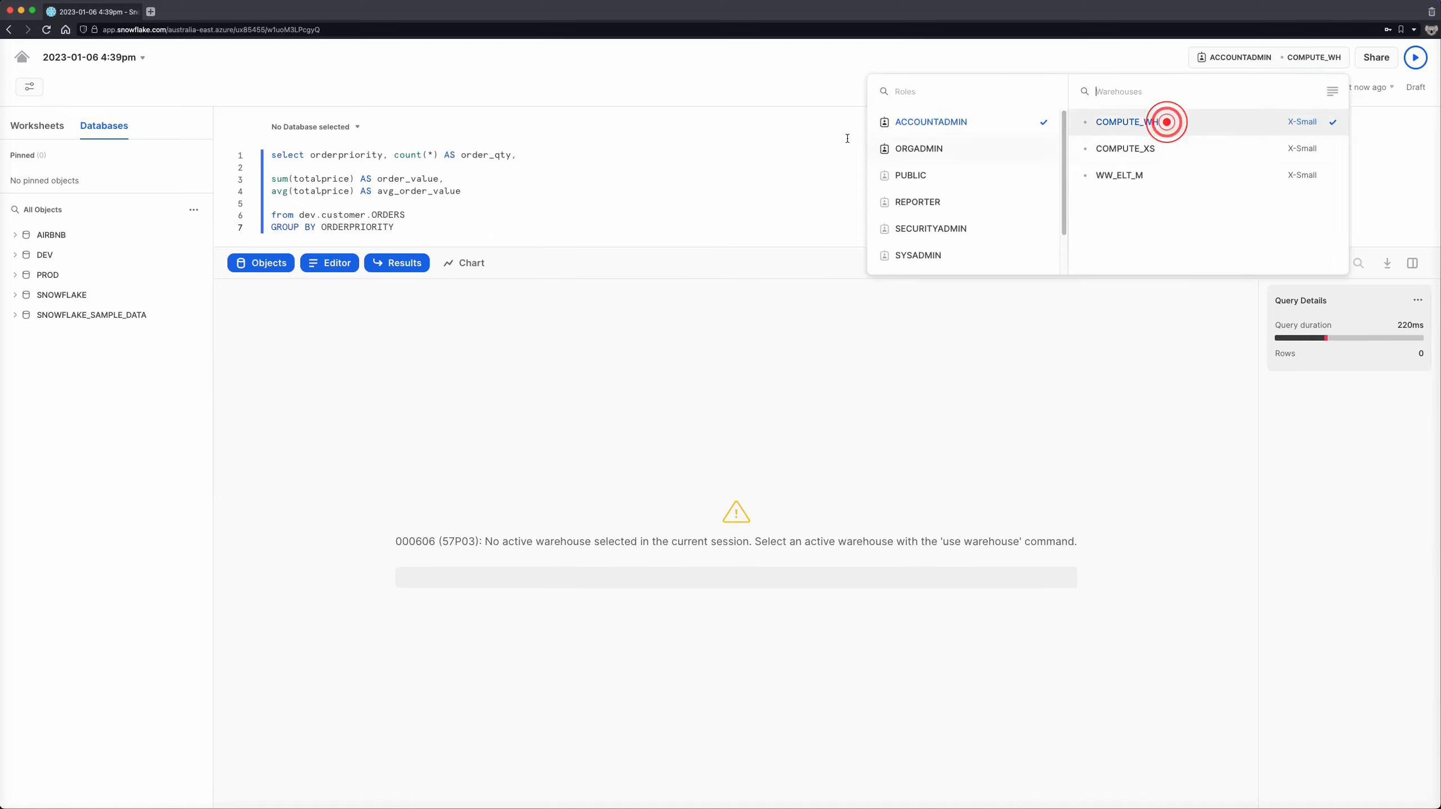
click(776, 153)
key(super+Return)
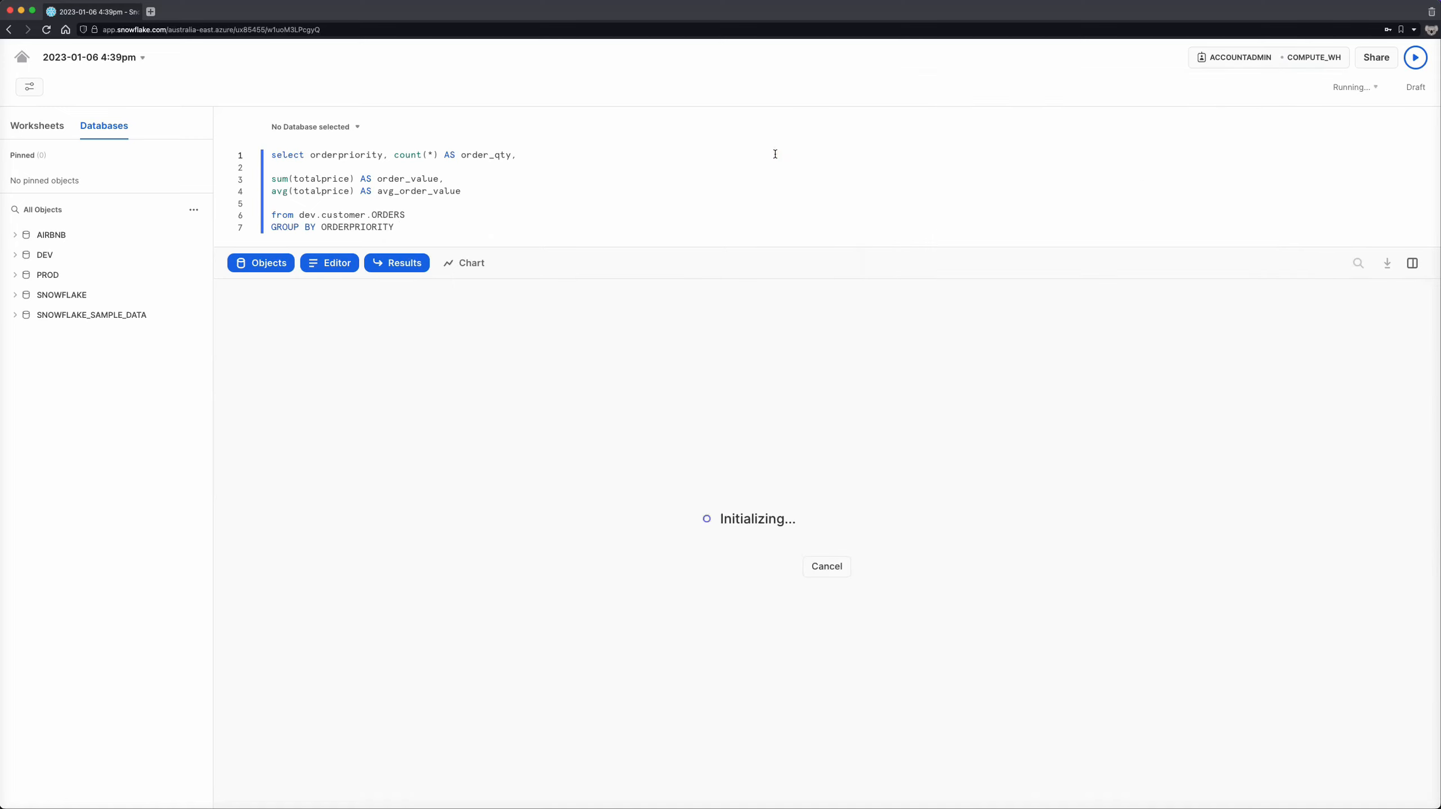
drag(733, 249, 680, 425)
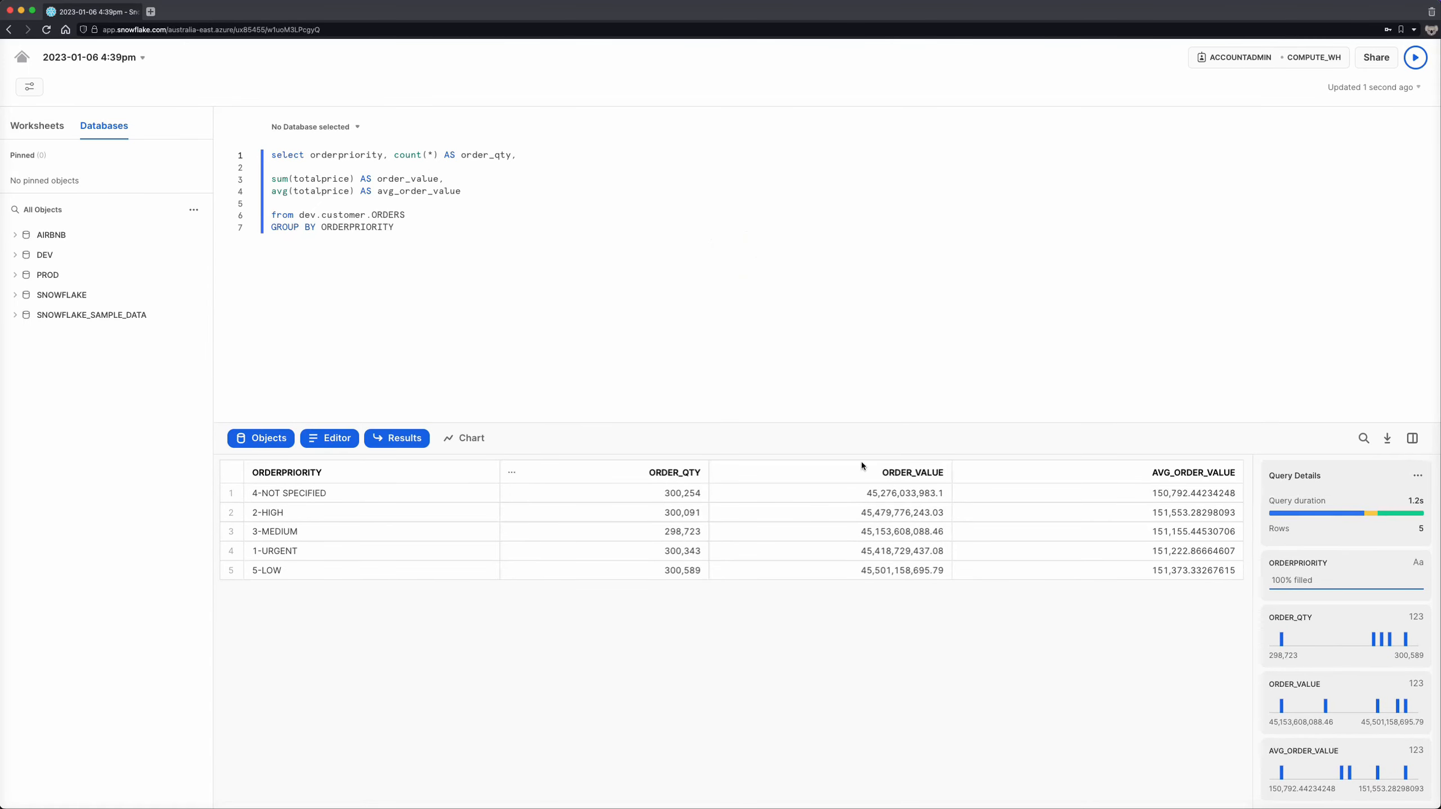
- Replace the worksheet's query with "select * from dev.customer.orders limit 10000" and run it
key(super+a)
key(super+c)
key(BackSpace)
text(sele)
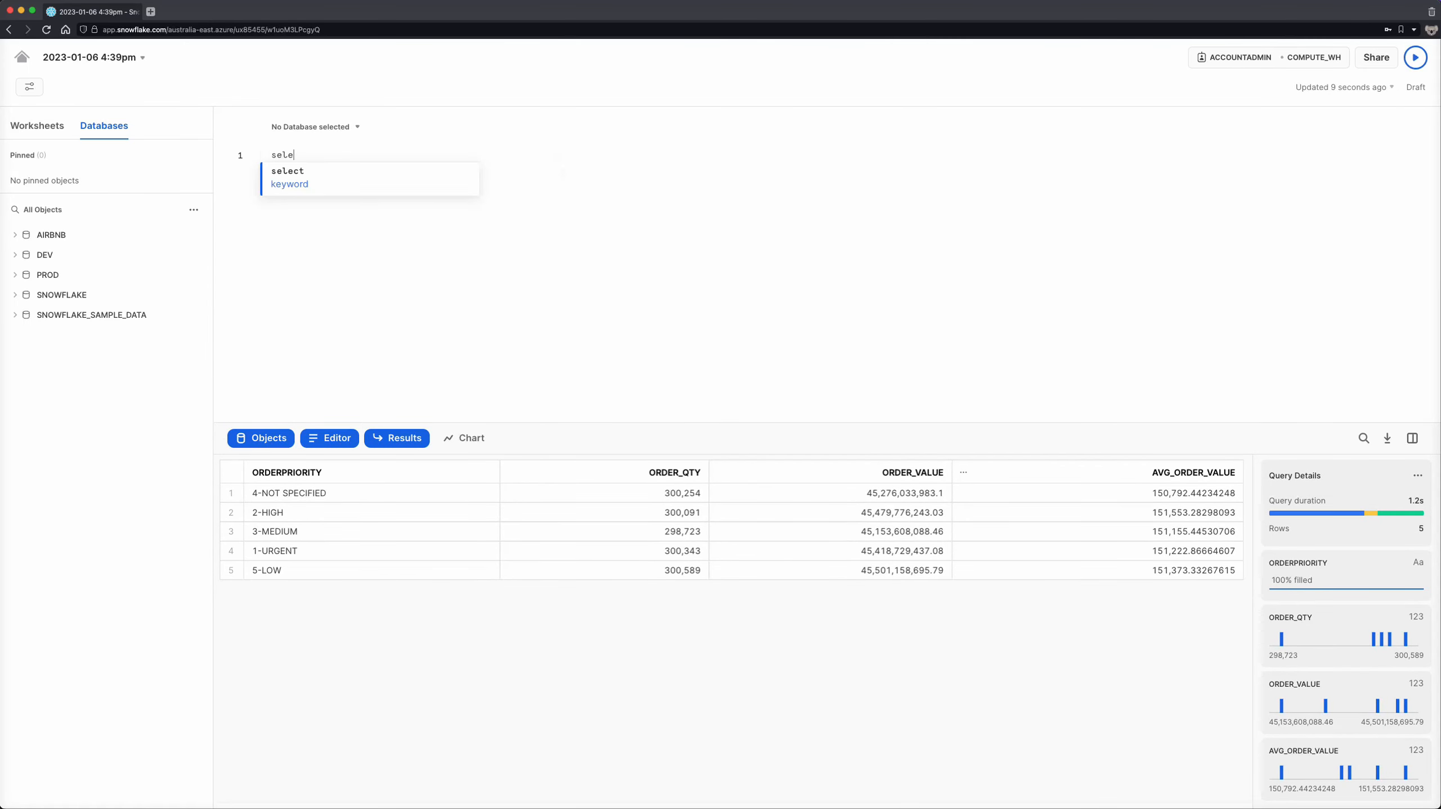
text(ct * f)
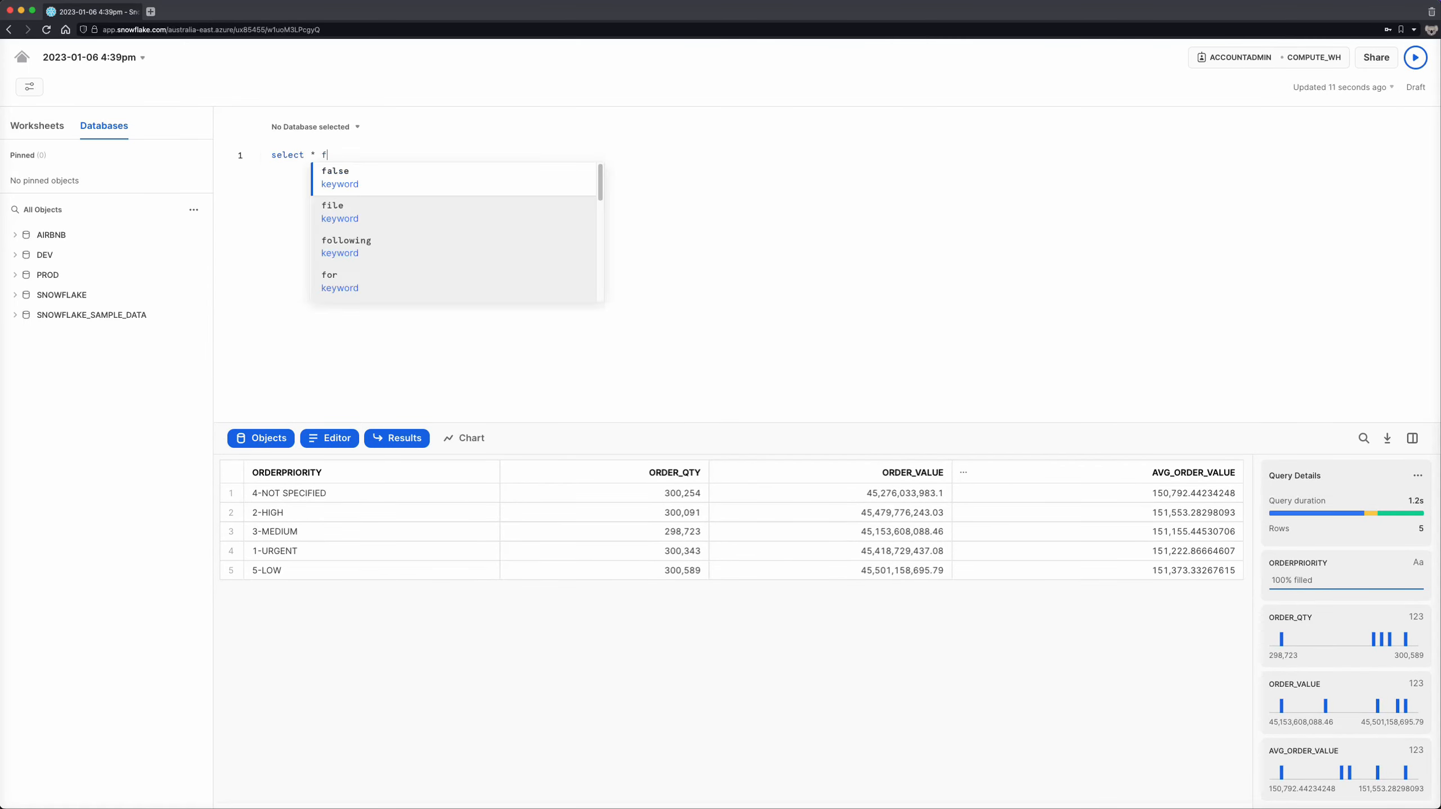
text(rom )
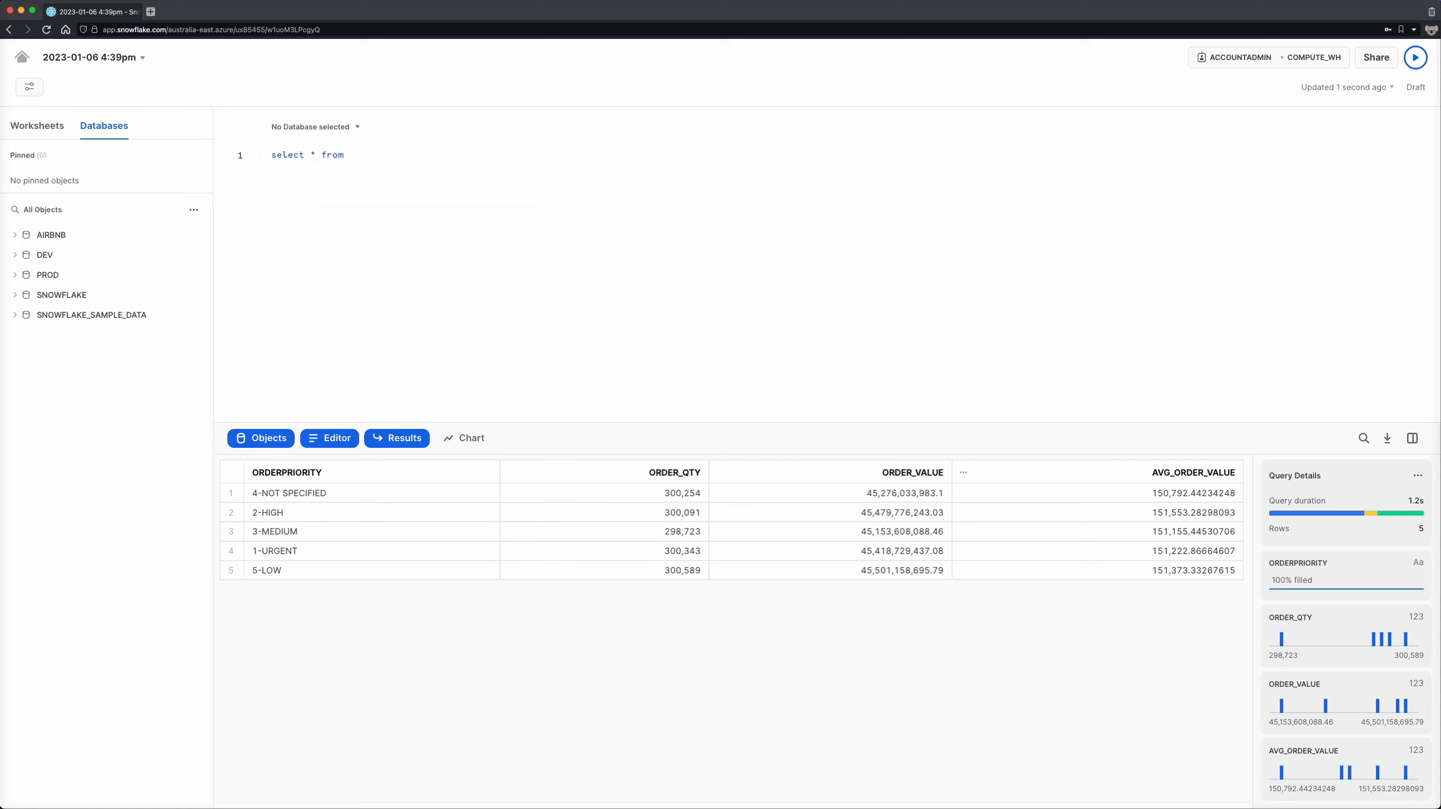
text(dev.customer.)
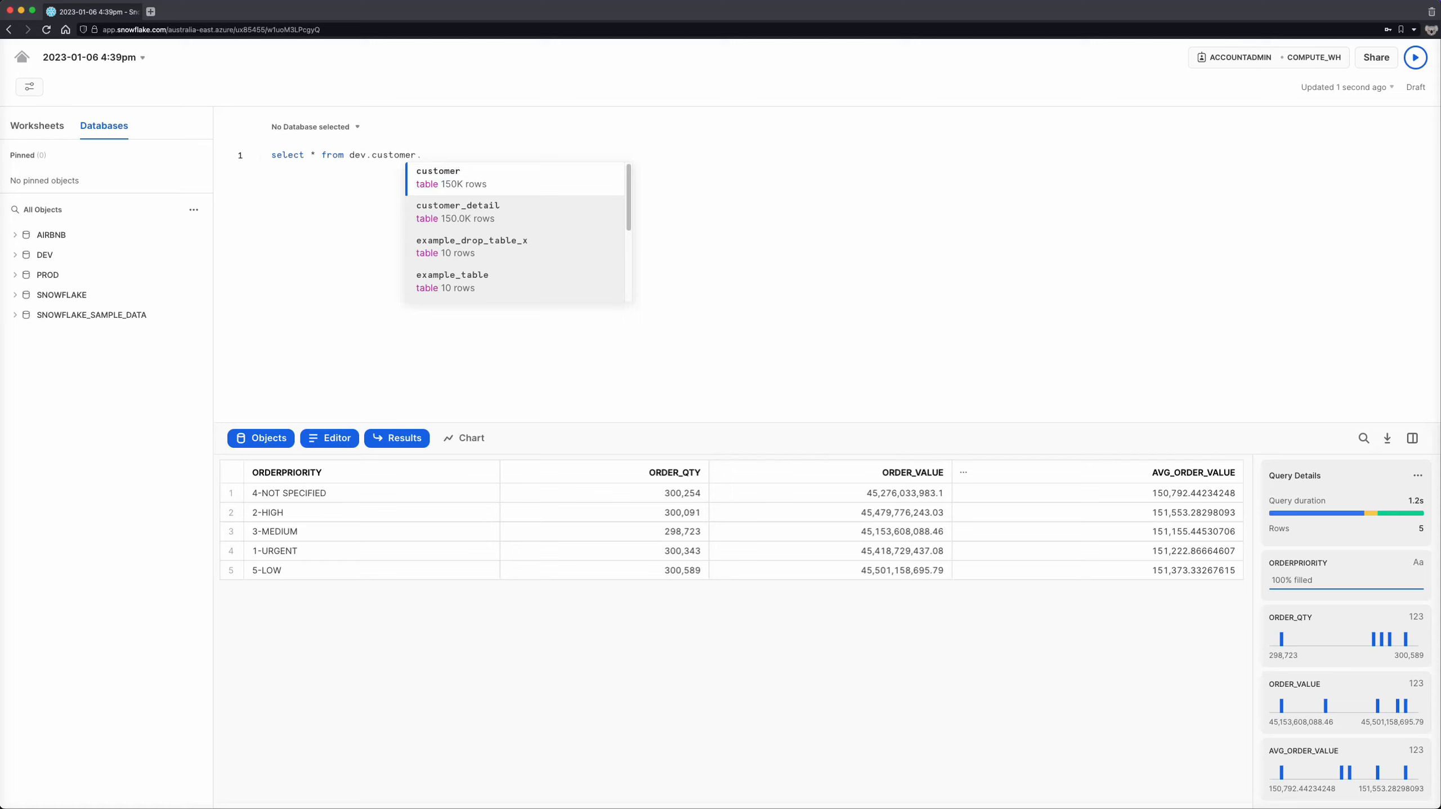
text(orders)
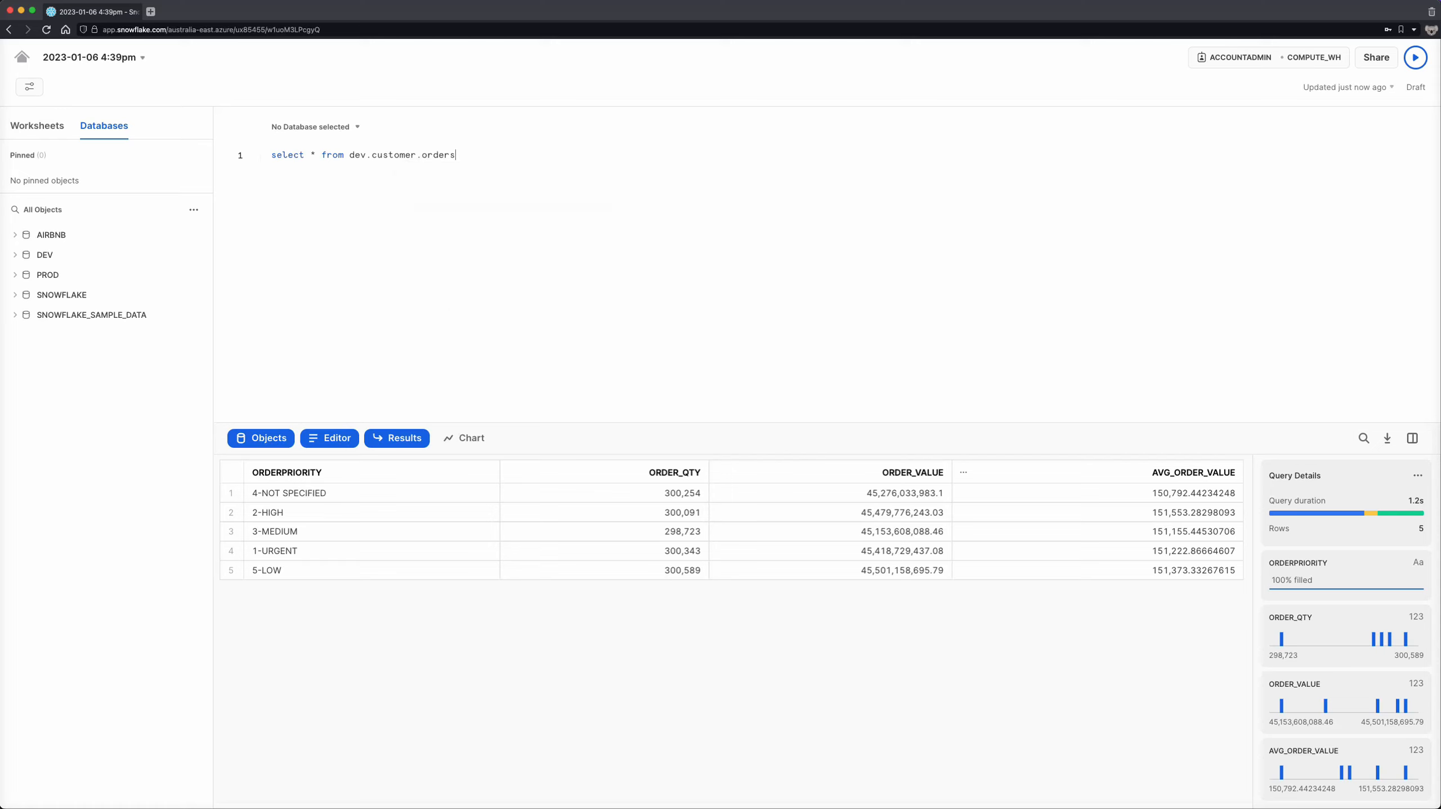
text( limit 10000)
key(super+Return)
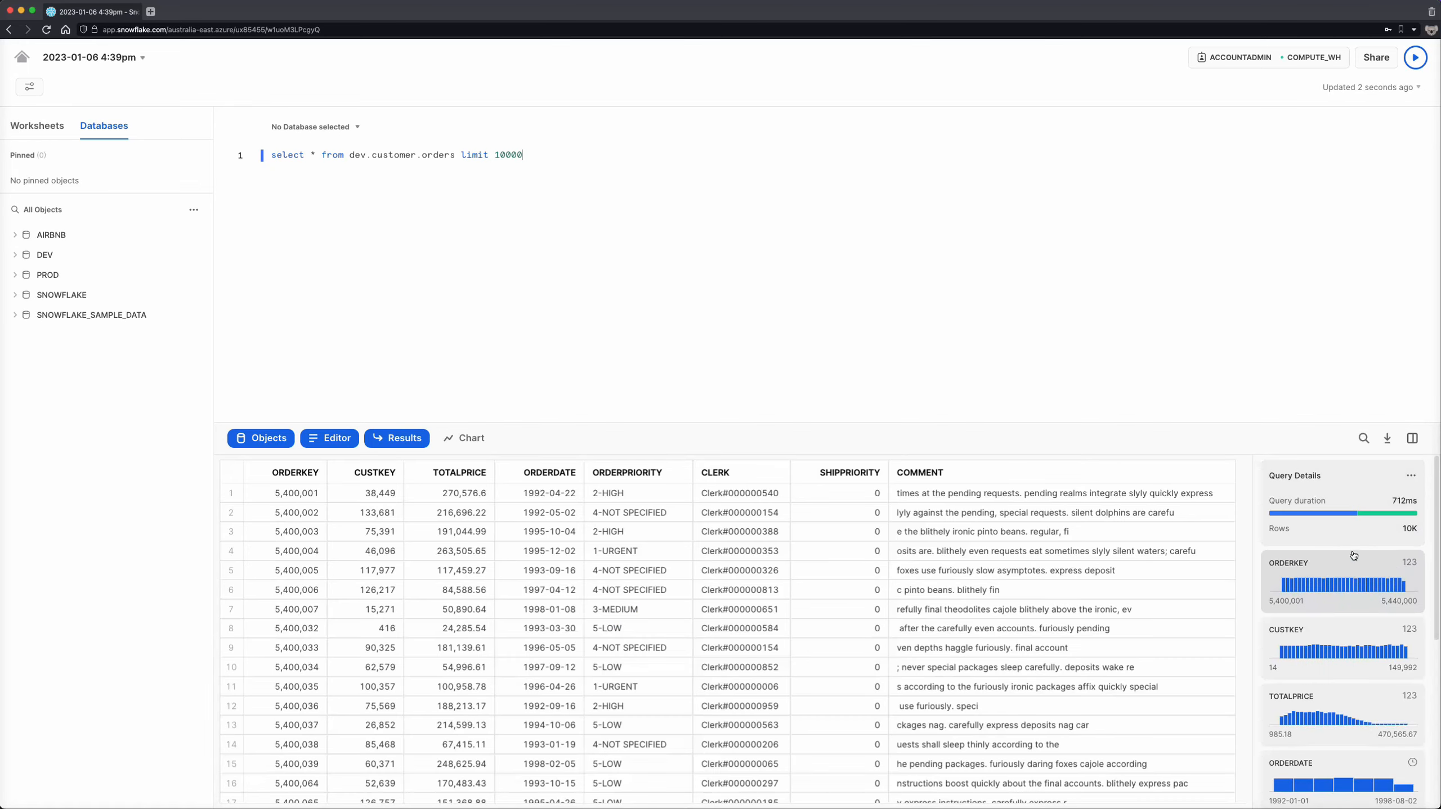
- Examine the column statistics of the orders query results, from ORDERKEY through COMMENT
scroll(1354, 556, down, 3)
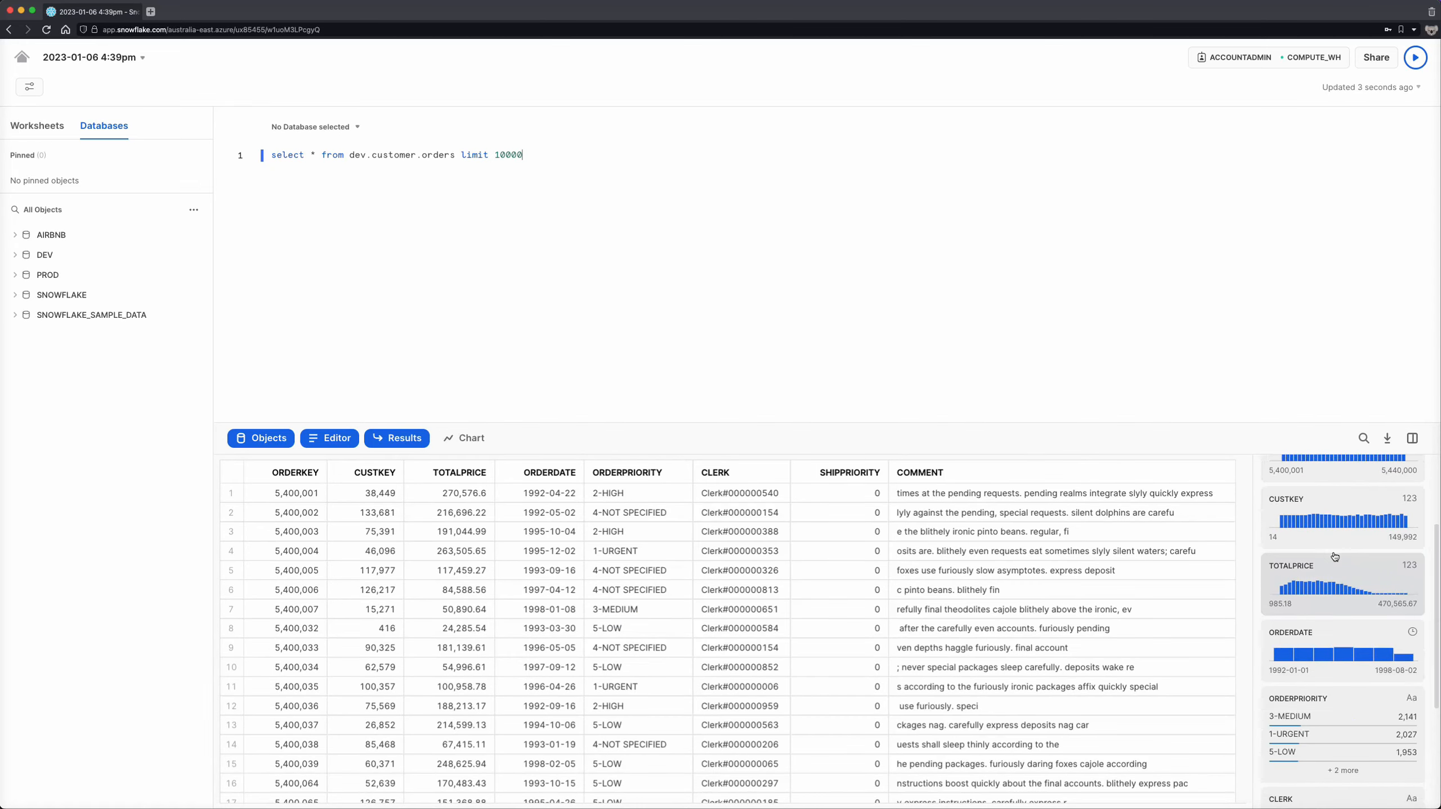
scroll(1335, 557, down, 3)
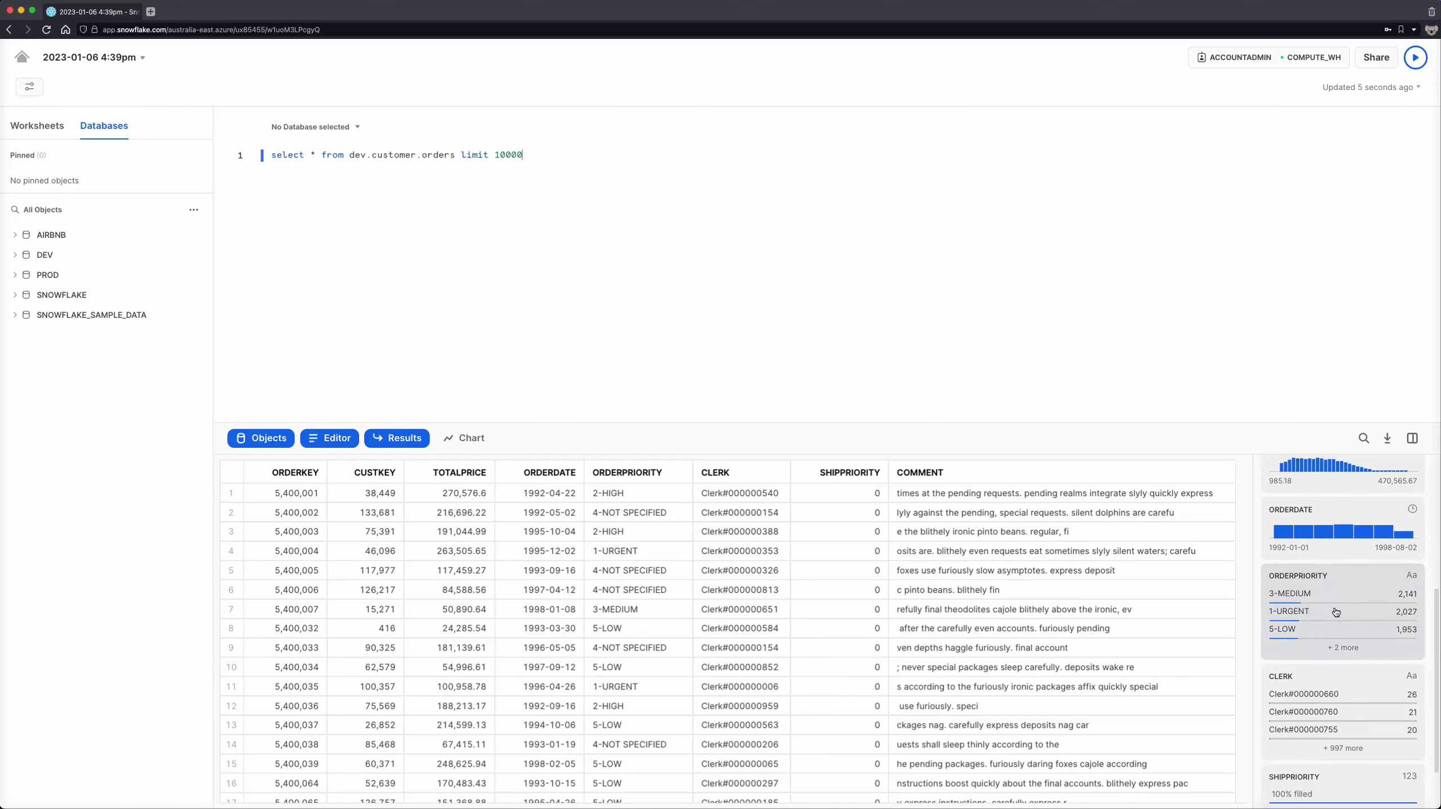
scroll(1336, 612, down, 2)
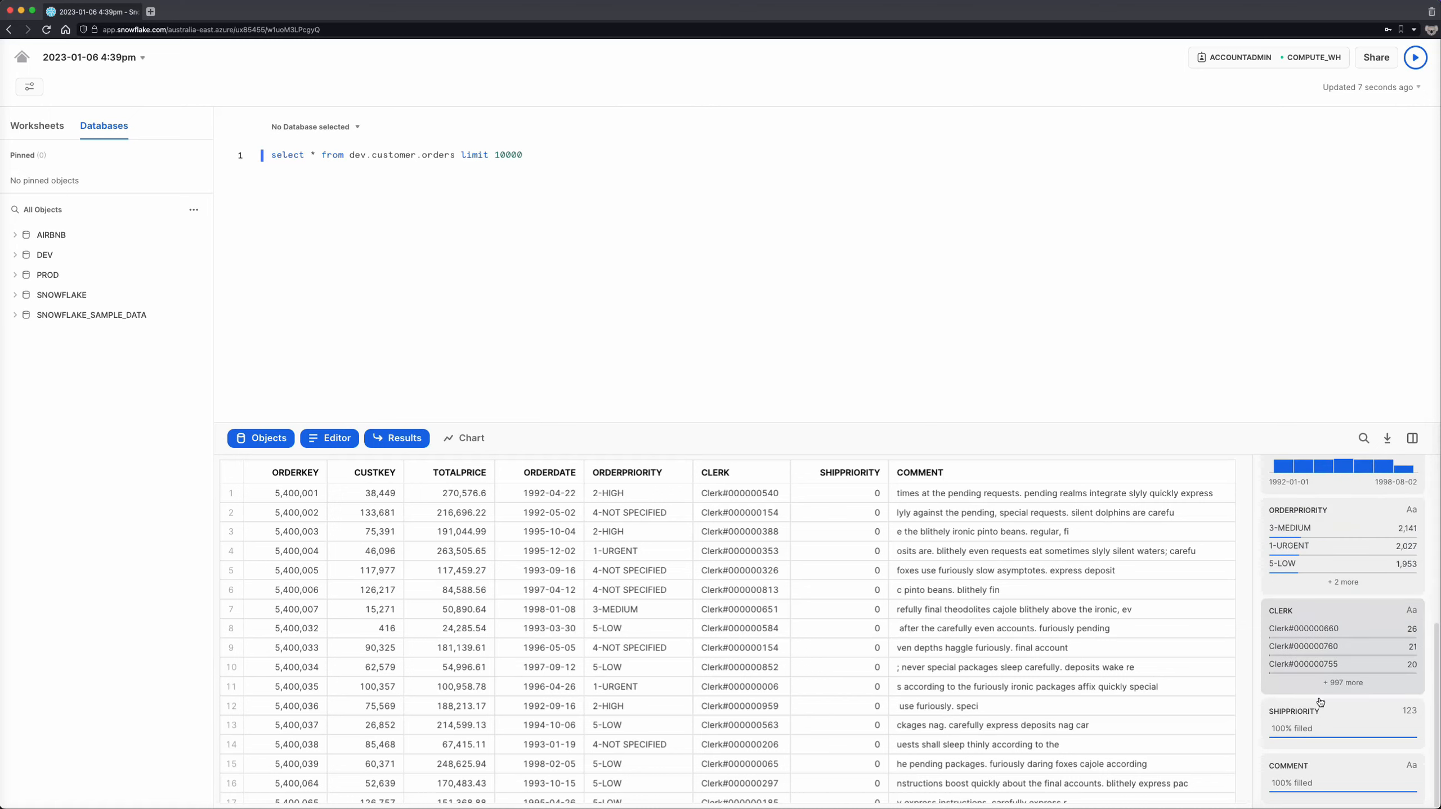
scroll(1332, 567, up, 8)
mouse_move(1335, 519)
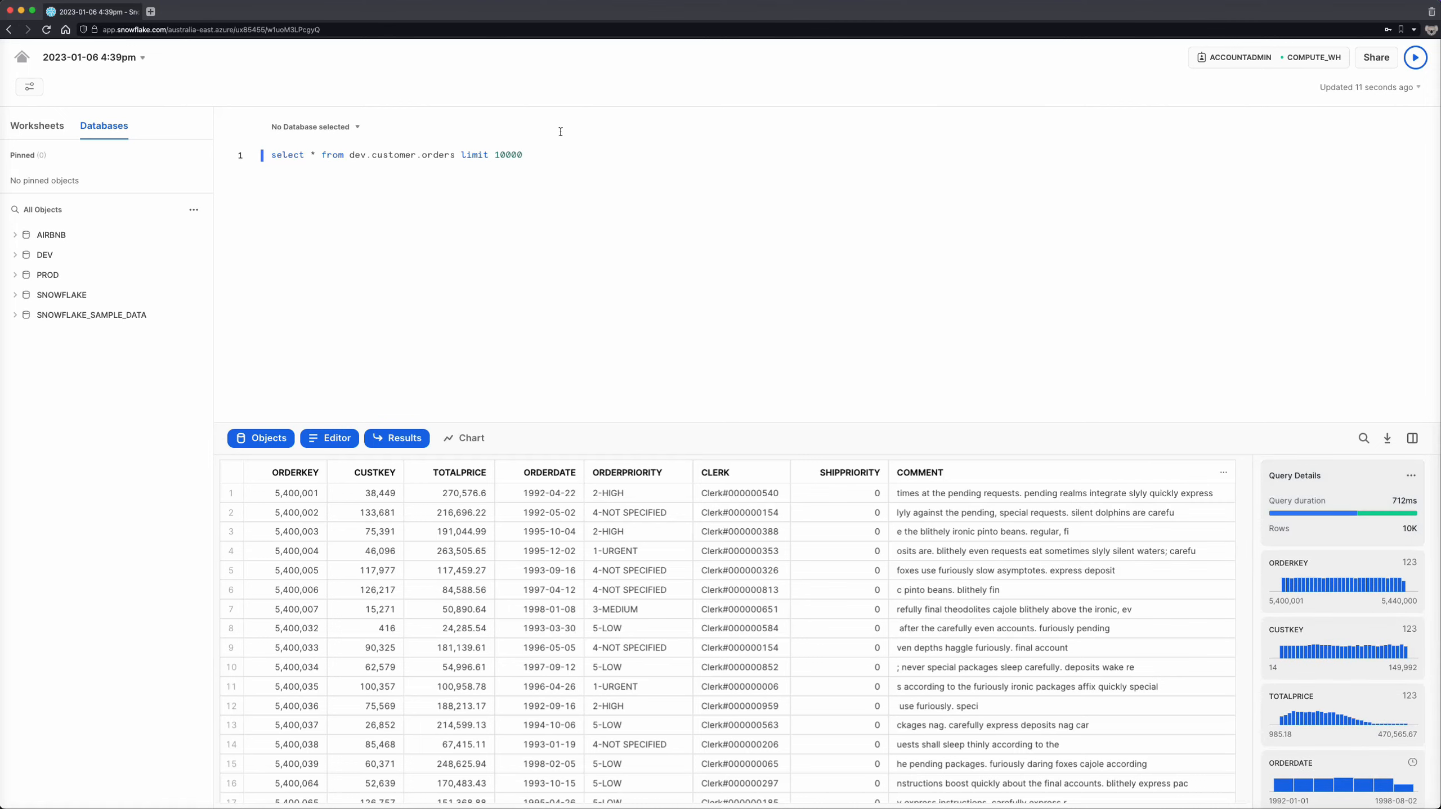
- Leave the worksheet and create a new dashboard named Example Dashboard
click(21, 57)
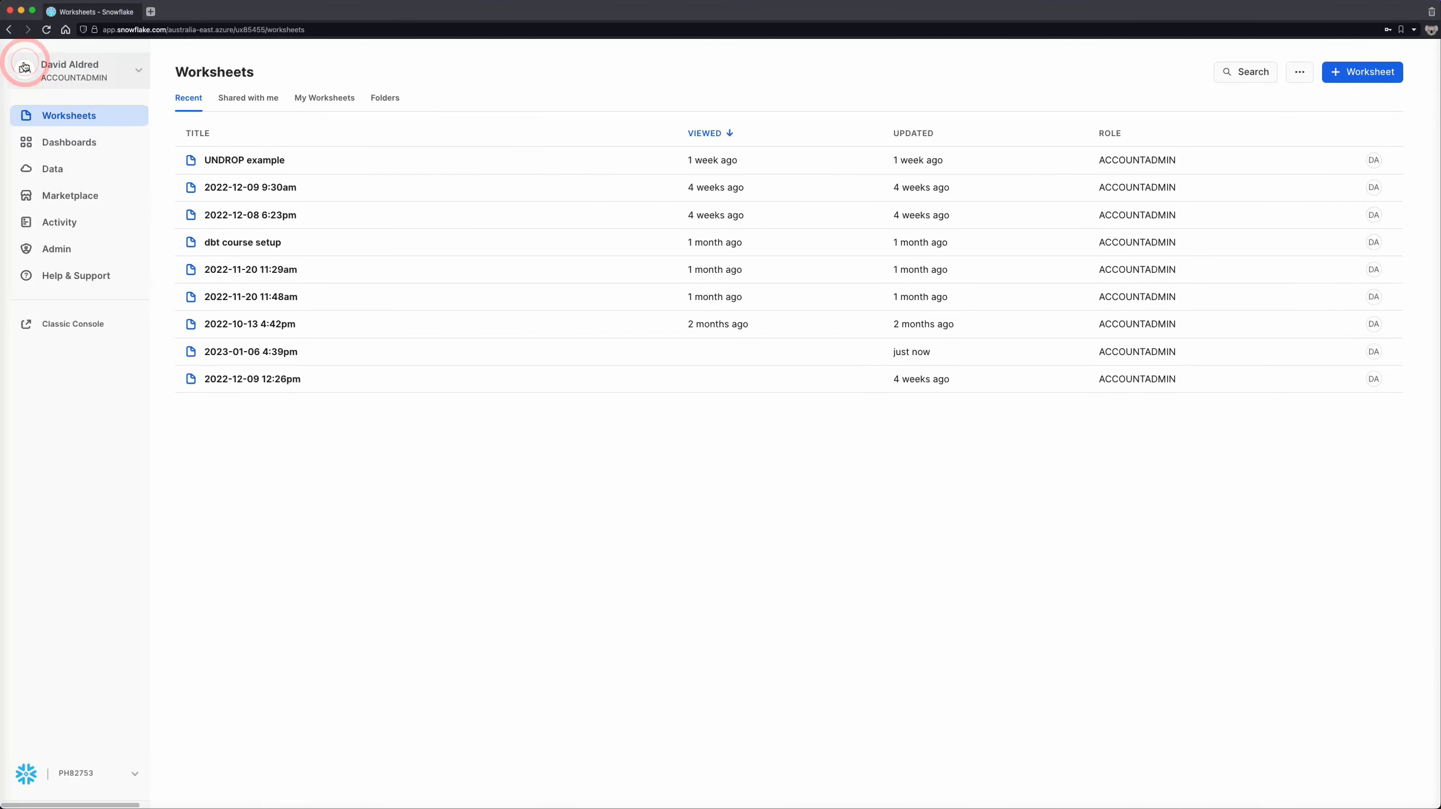
click(68, 142)
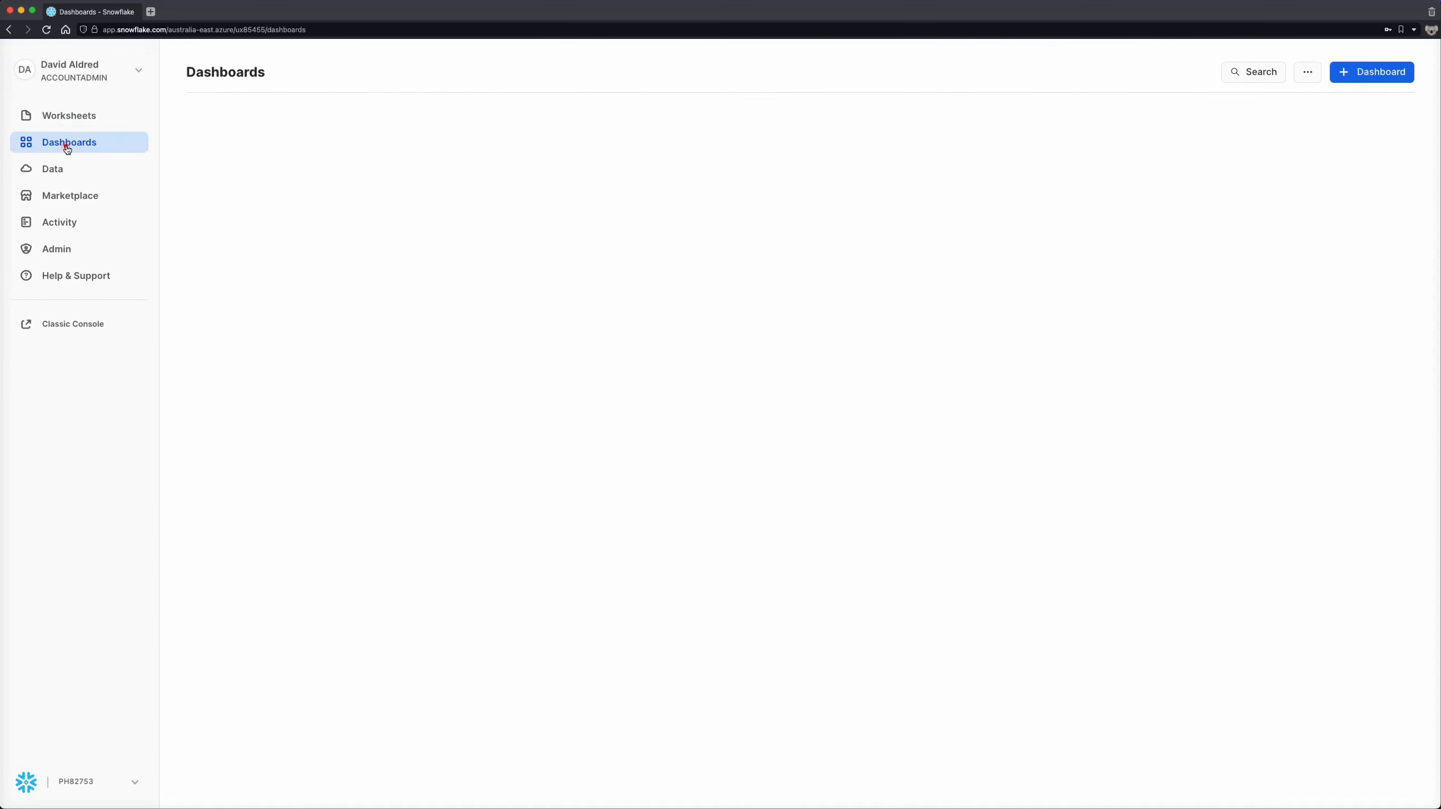
click(1411, 77)
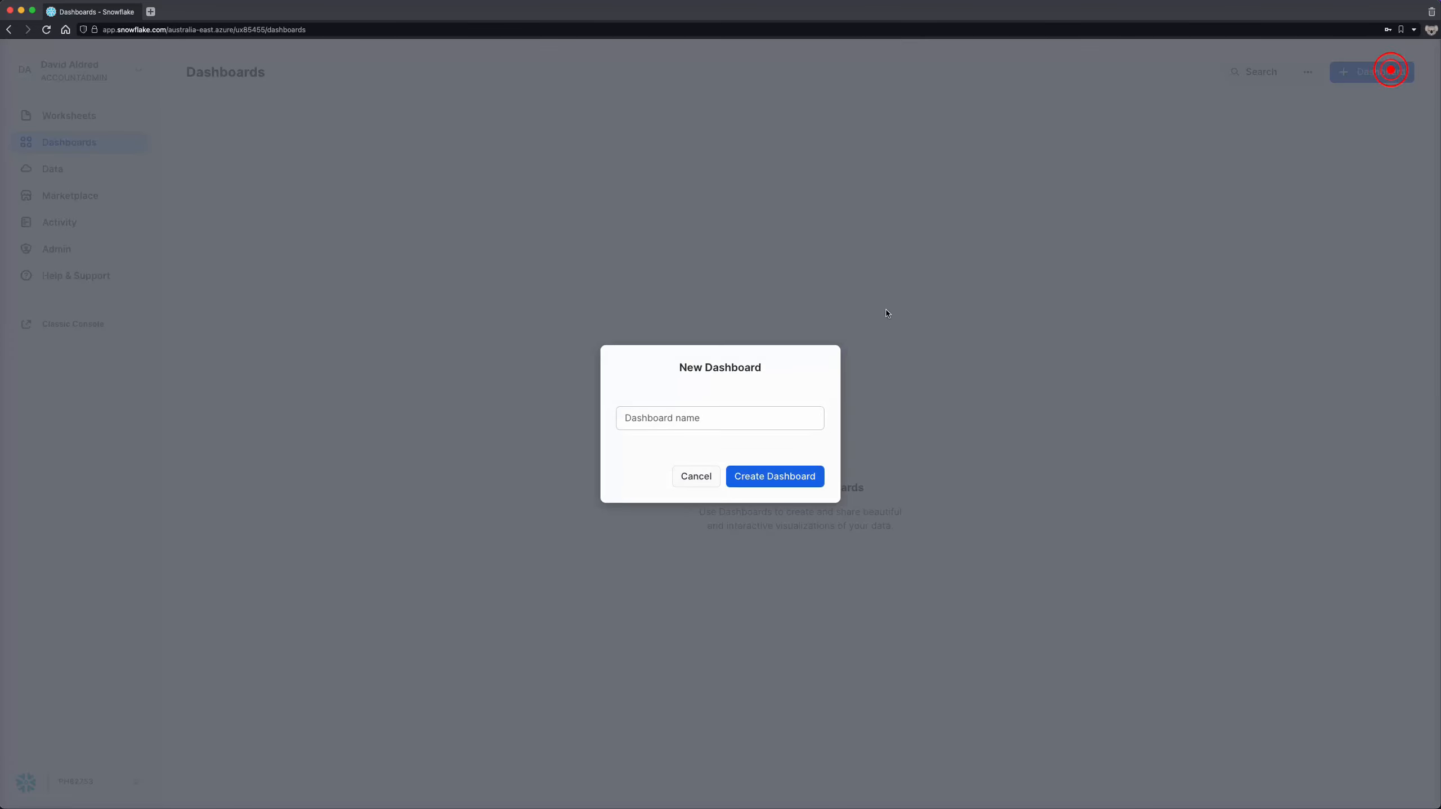
click(759, 415)
text(Example Dashboard)
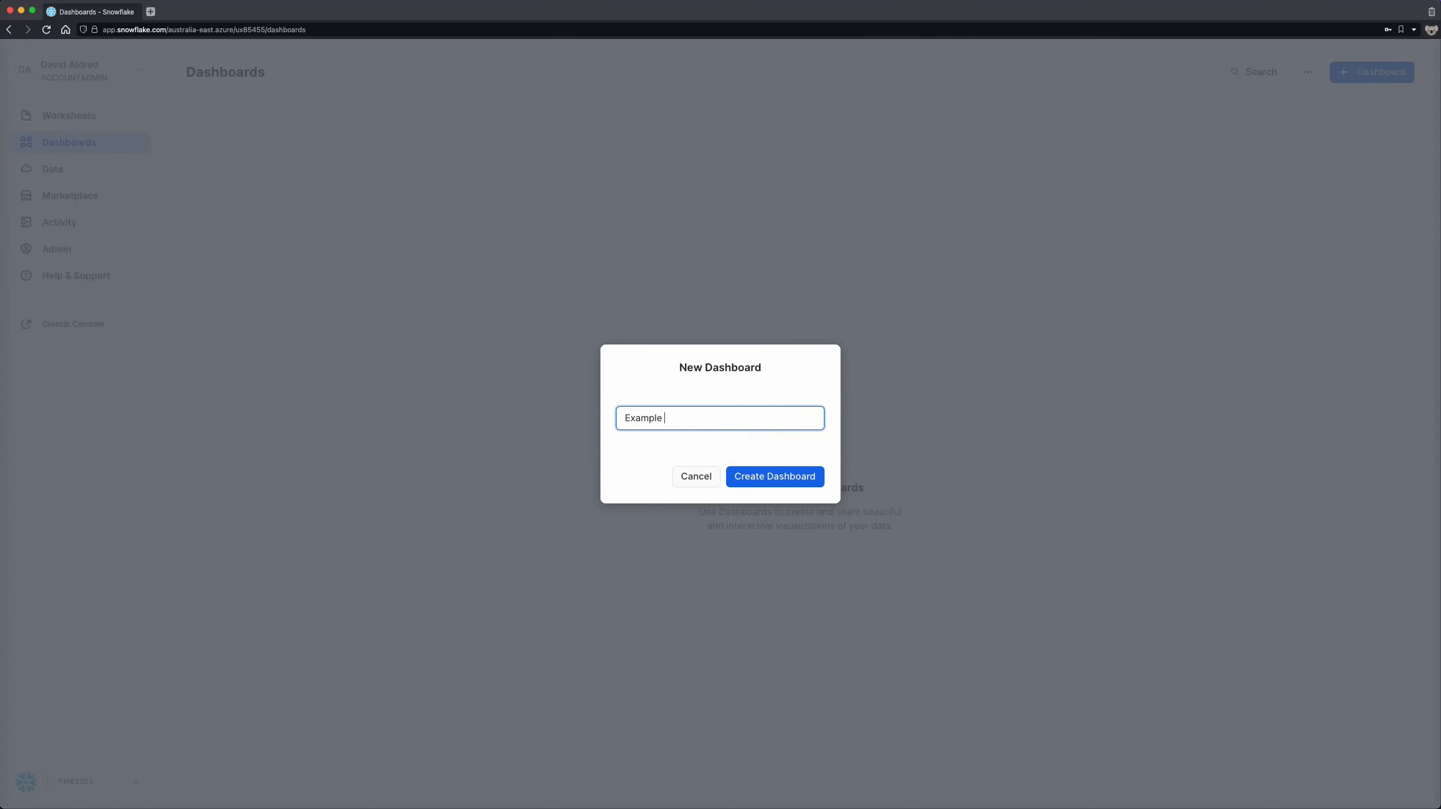
click(779, 481)
- Add a tile to the dashboard, paste in the query grouping dev.customer.ORDERS by ORDERPRIORITY, and run it
click(737, 533)
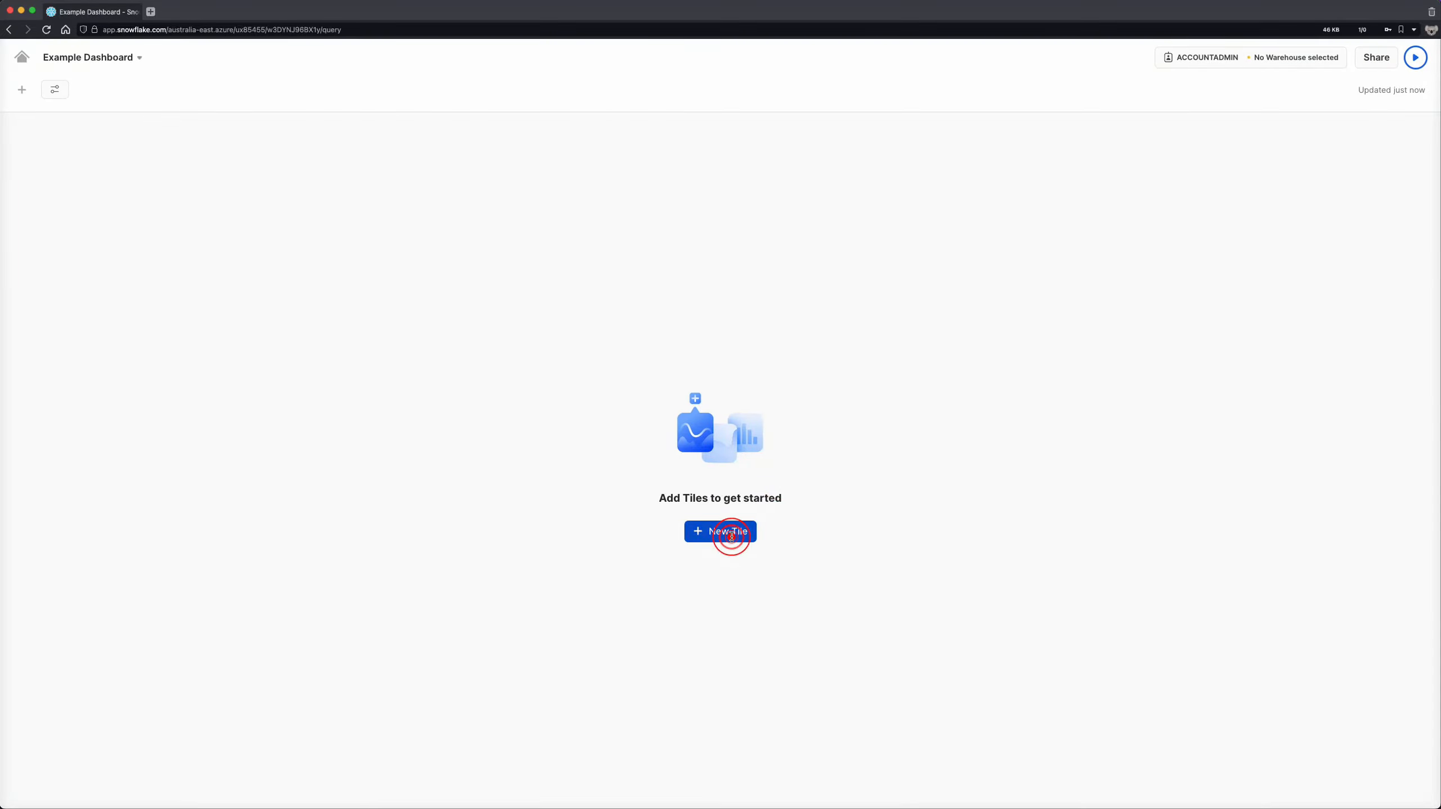
key(super+v)
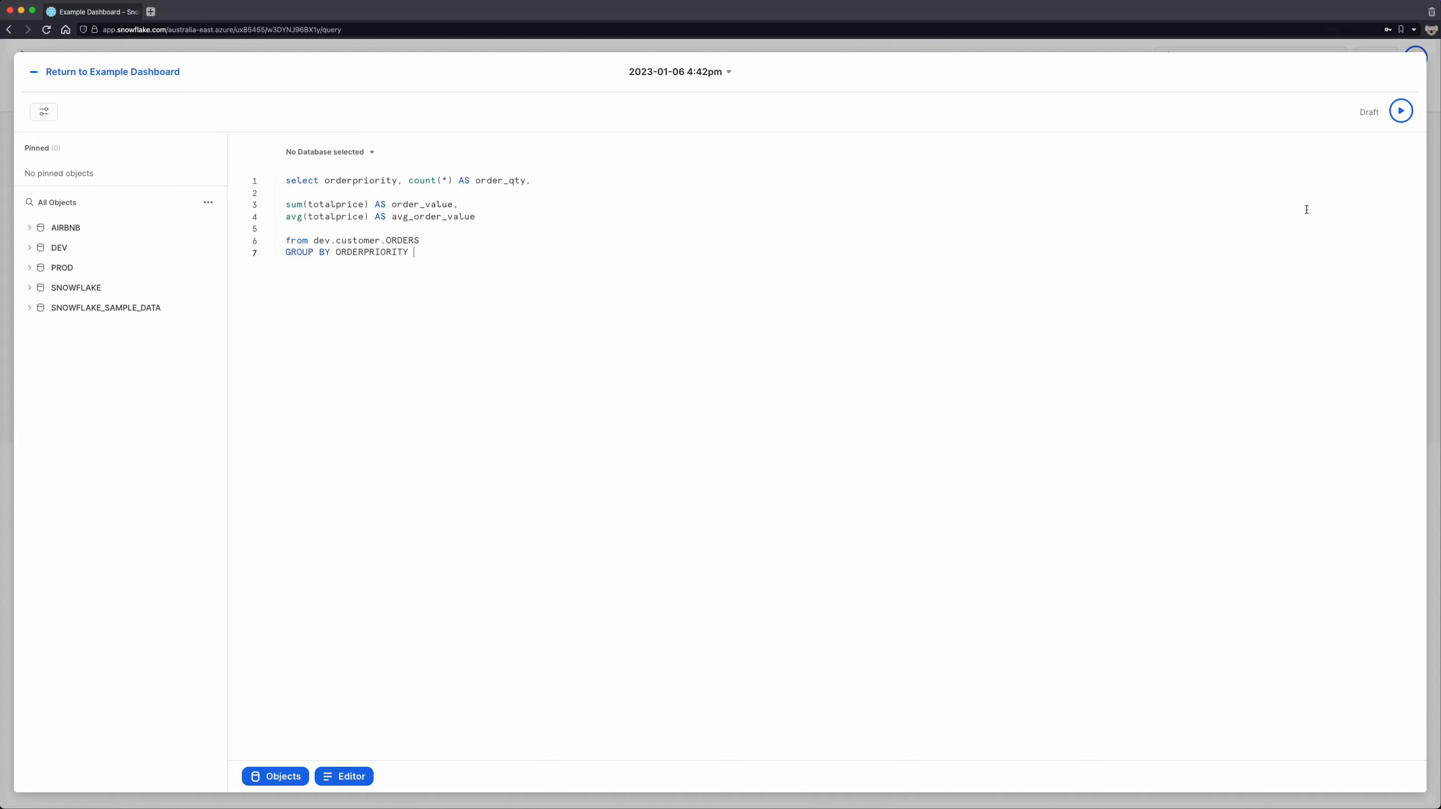
click(1405, 116)
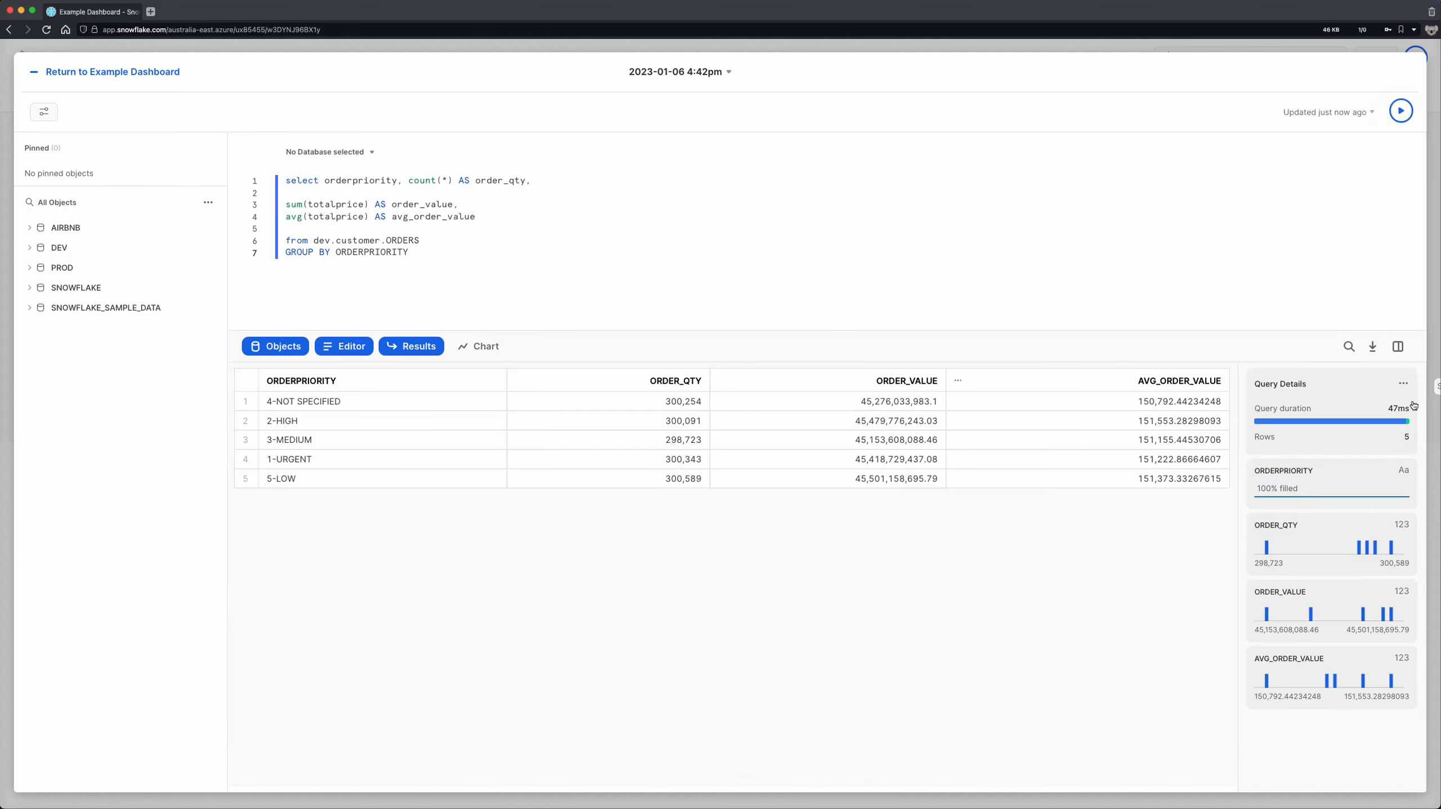
- Display the tile's results as a horizontal bar chart with ORDERPRIORITY on the Y-axis
click(485, 348)
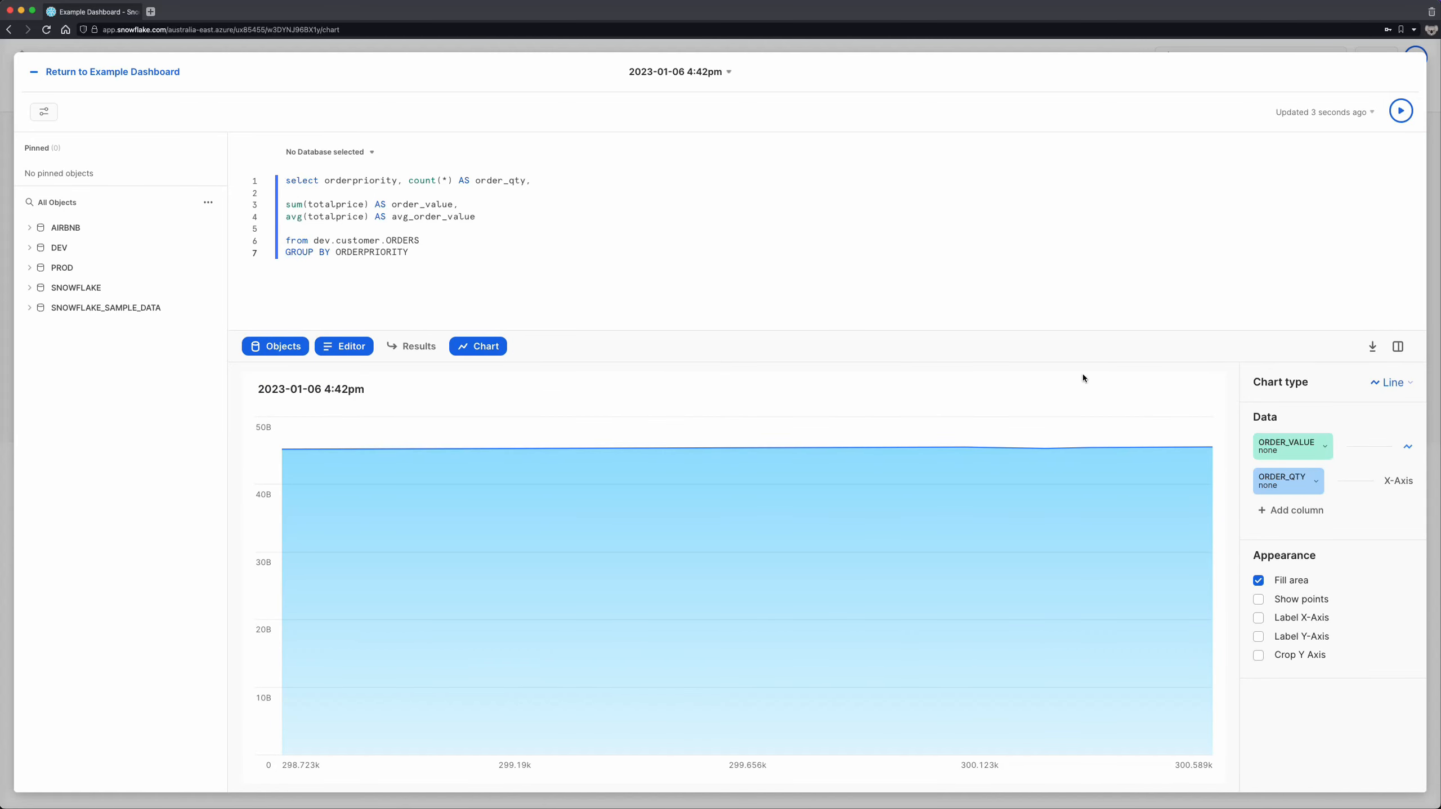
click(1388, 381)
click(1338, 432)
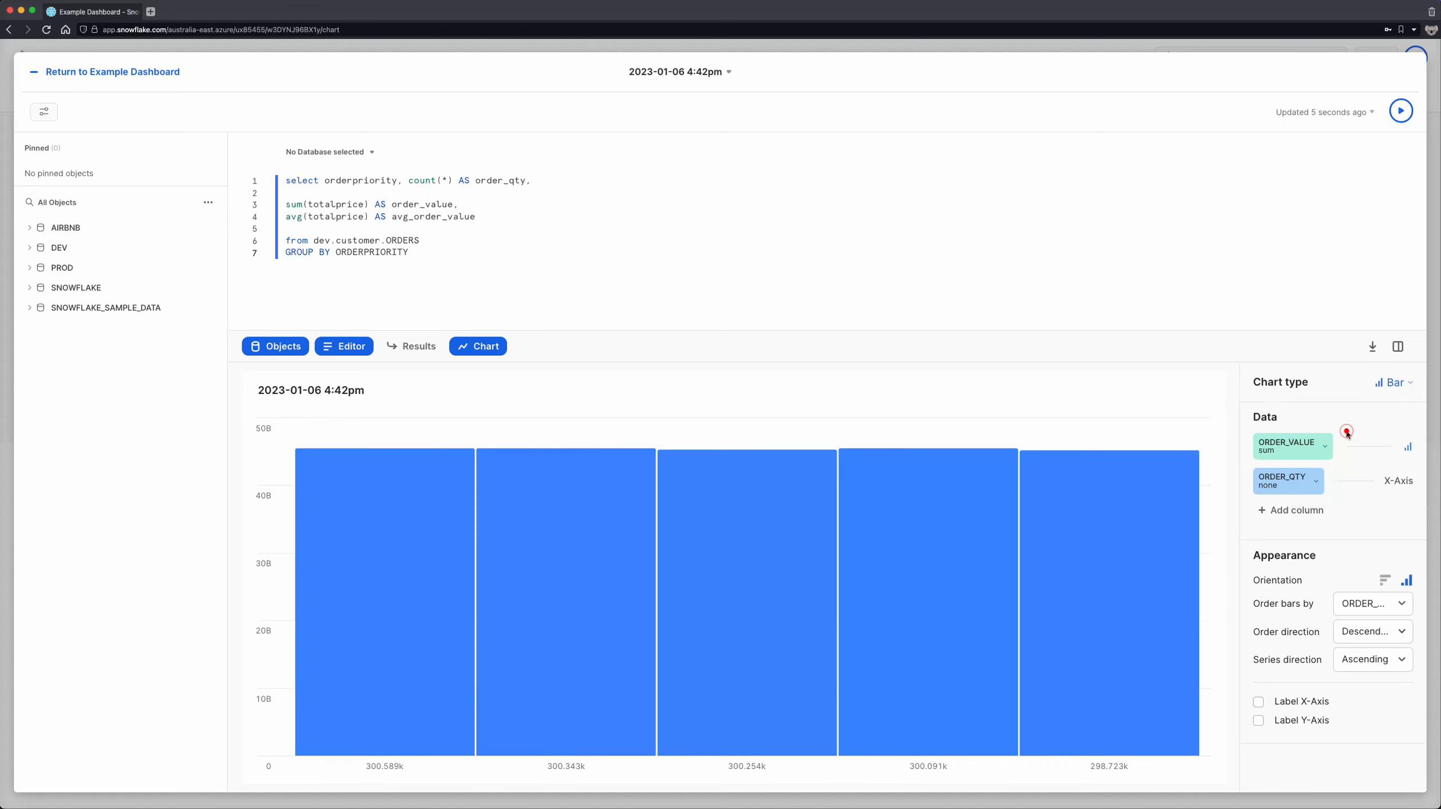
click(1385, 581)
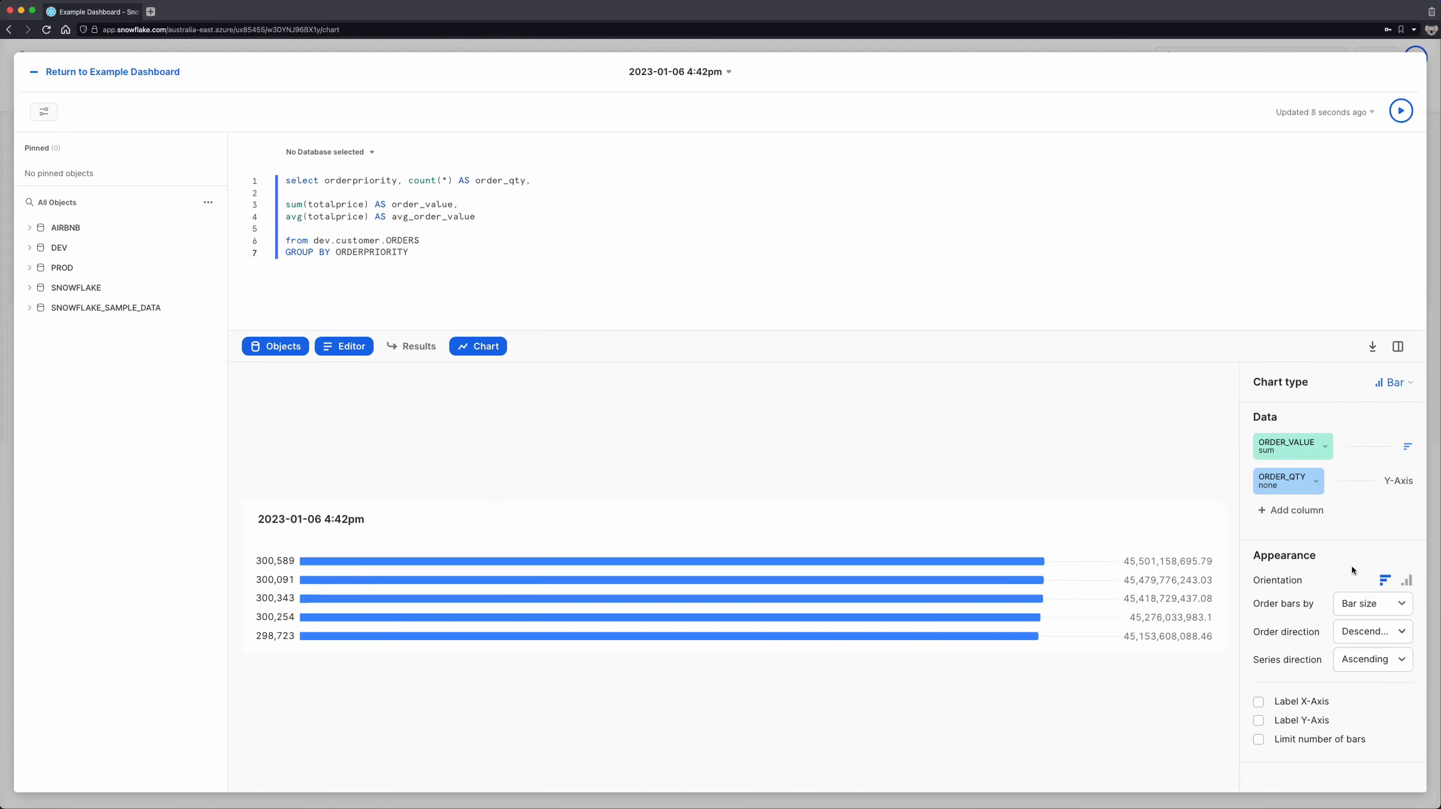
click(1313, 481)
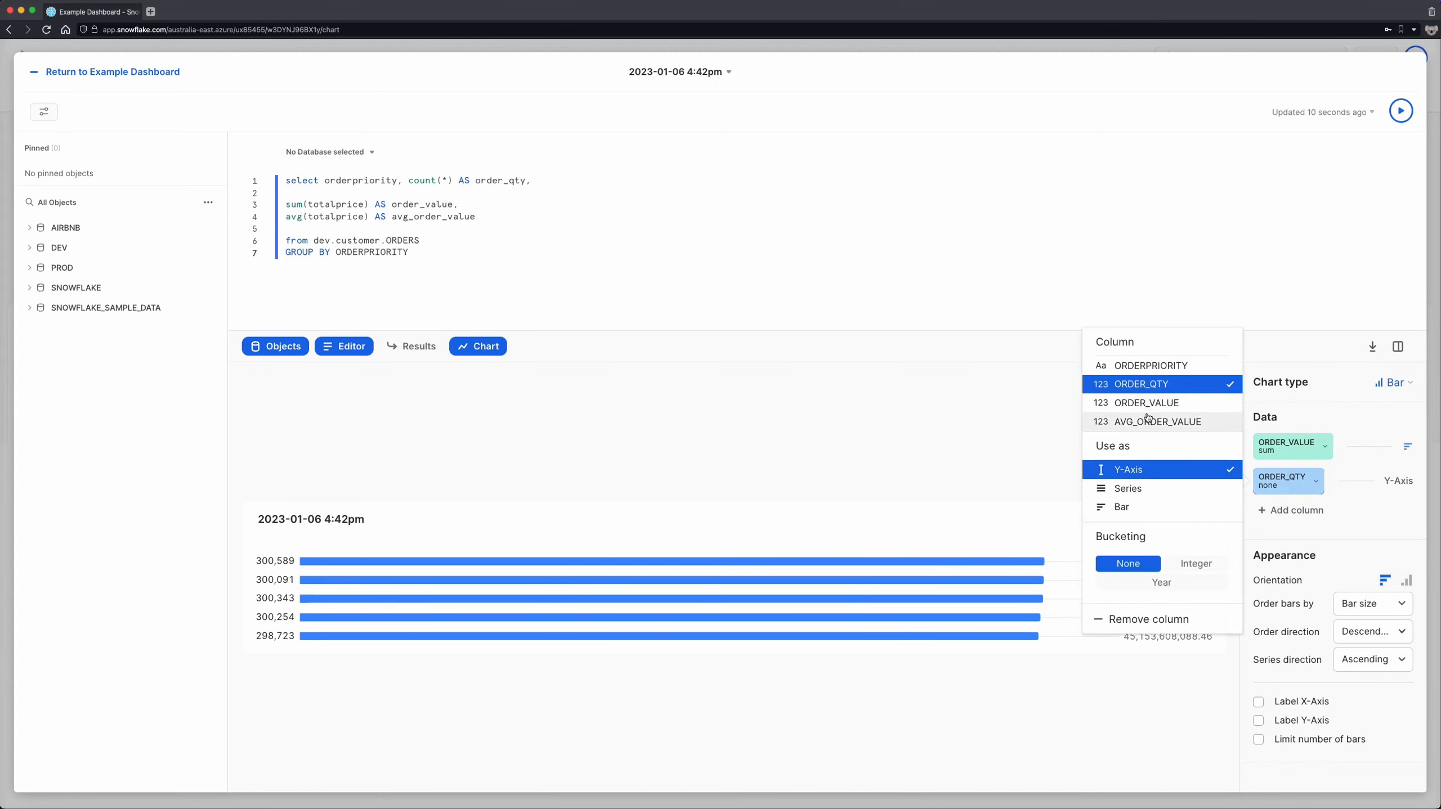
click(1141, 366)
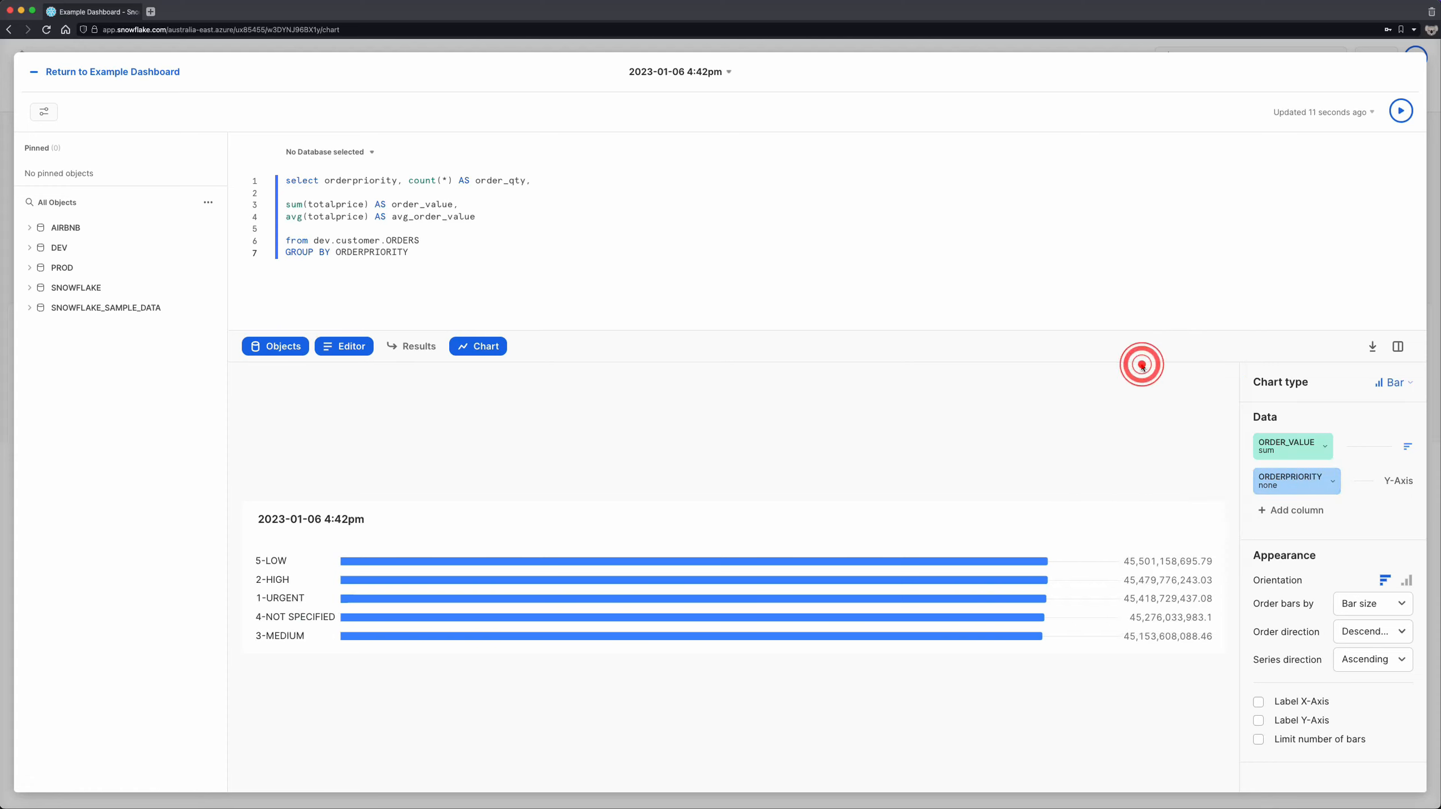
- Order the chart's bars by ORDERPRIORITY in ascending direction
click(1367, 617)
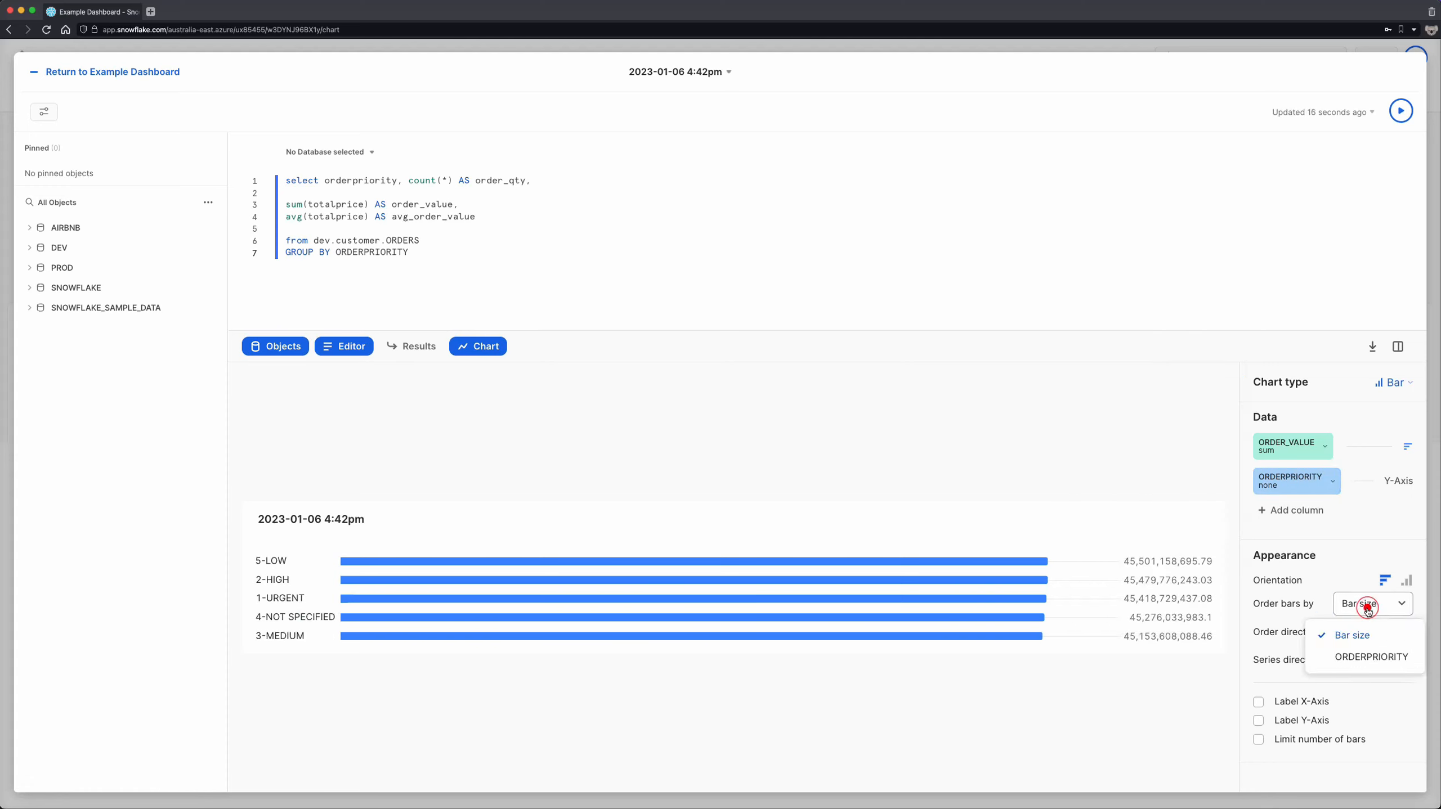
click(1367, 659)
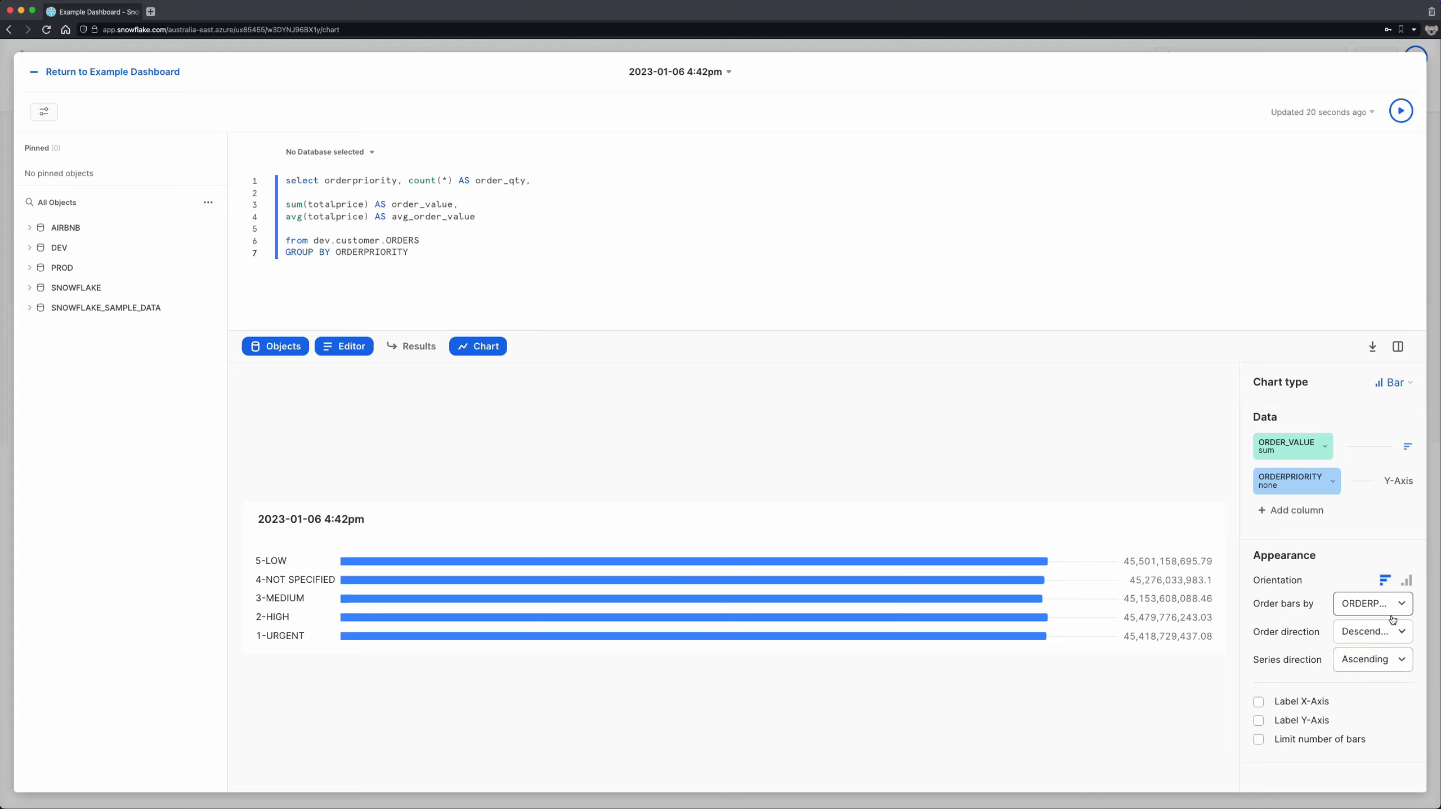
click(1385, 634)
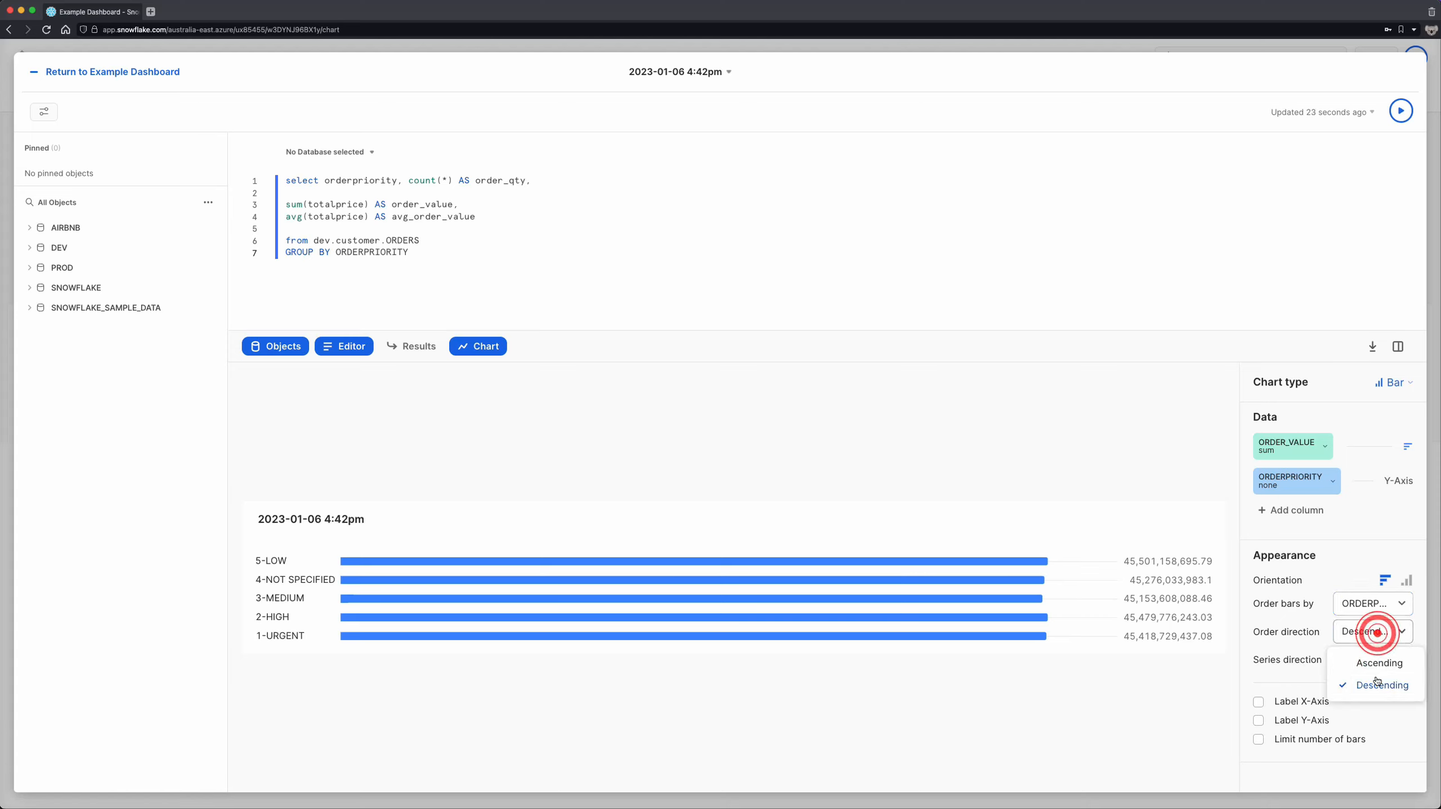
click(1363, 662)
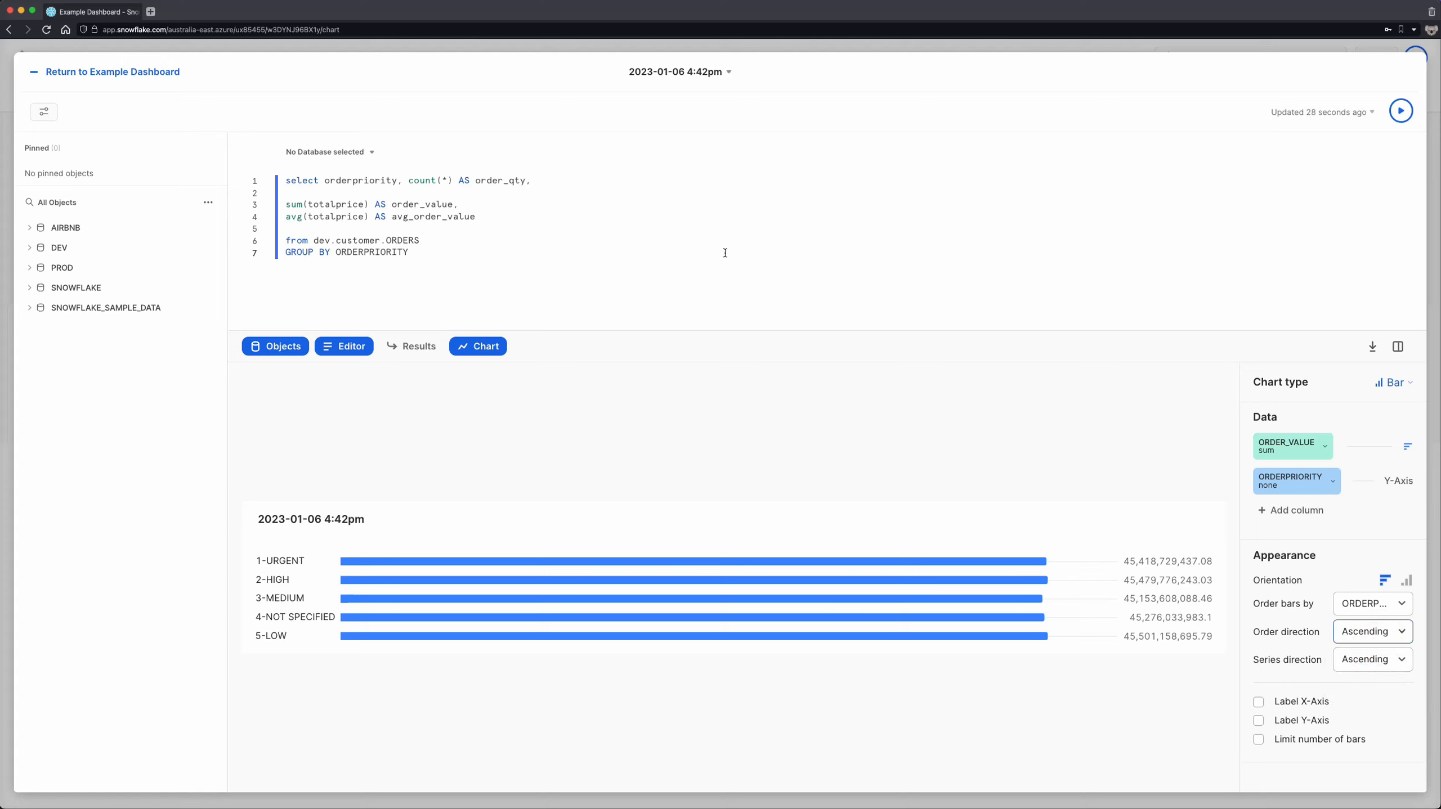
- Rename the tile's worksheet to "Order Value by Priority" and return to Example Dashboard
click(662, 71)
text(Order Value by Priority)
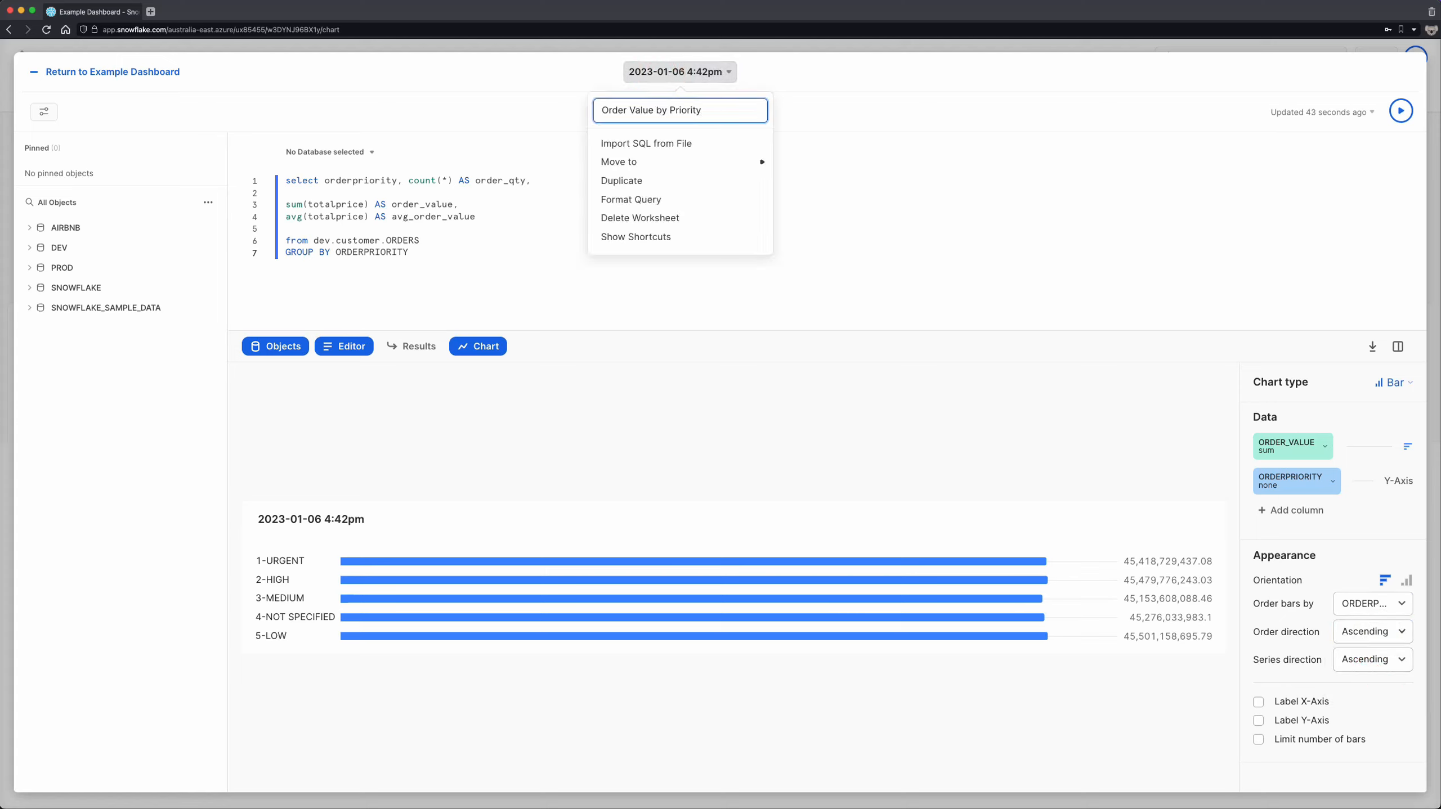
key(Return)
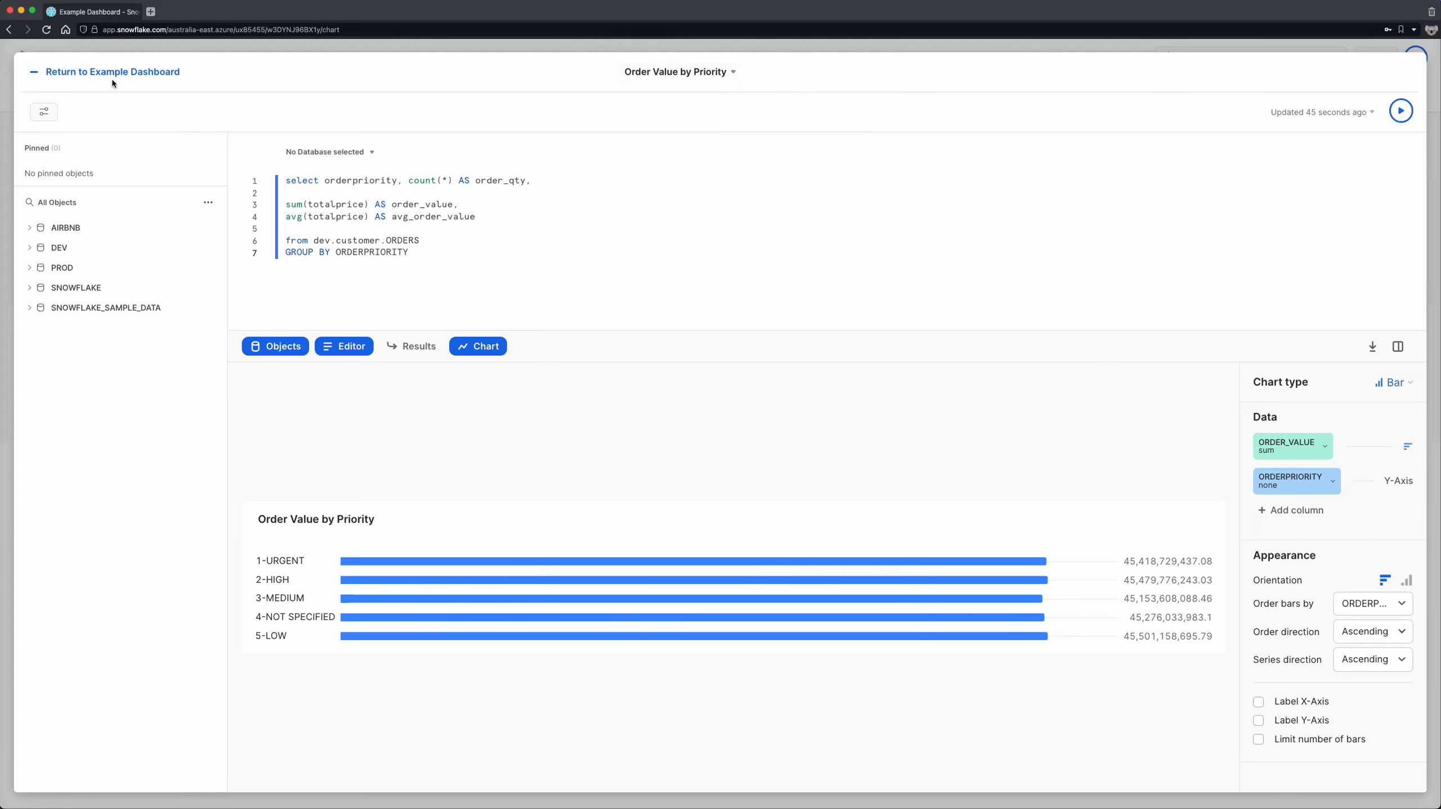
click(112, 73)
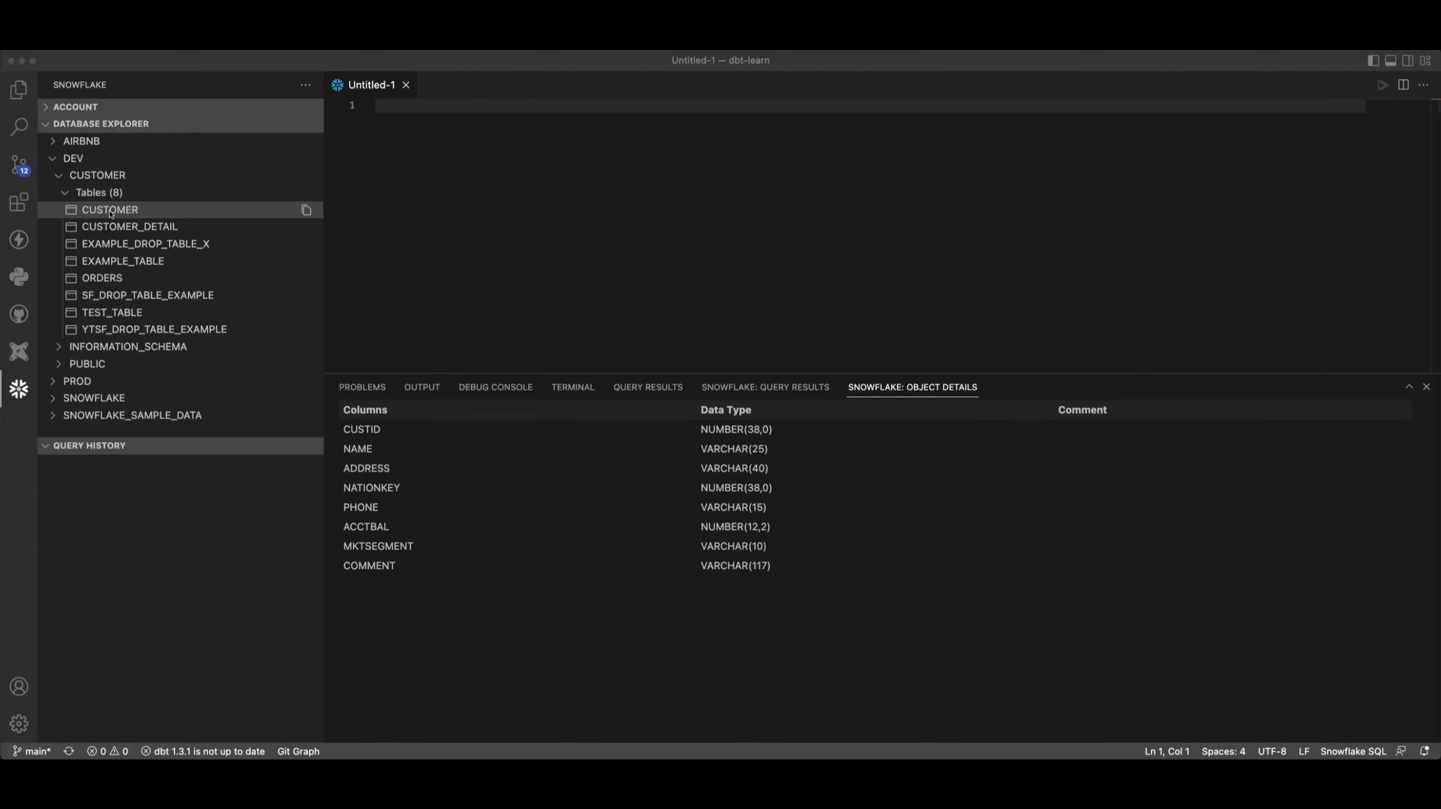
- In VS Code, show the column details of the DEV CUSTOMER table and write the query select * from dev.customer.customer
click(116, 209)
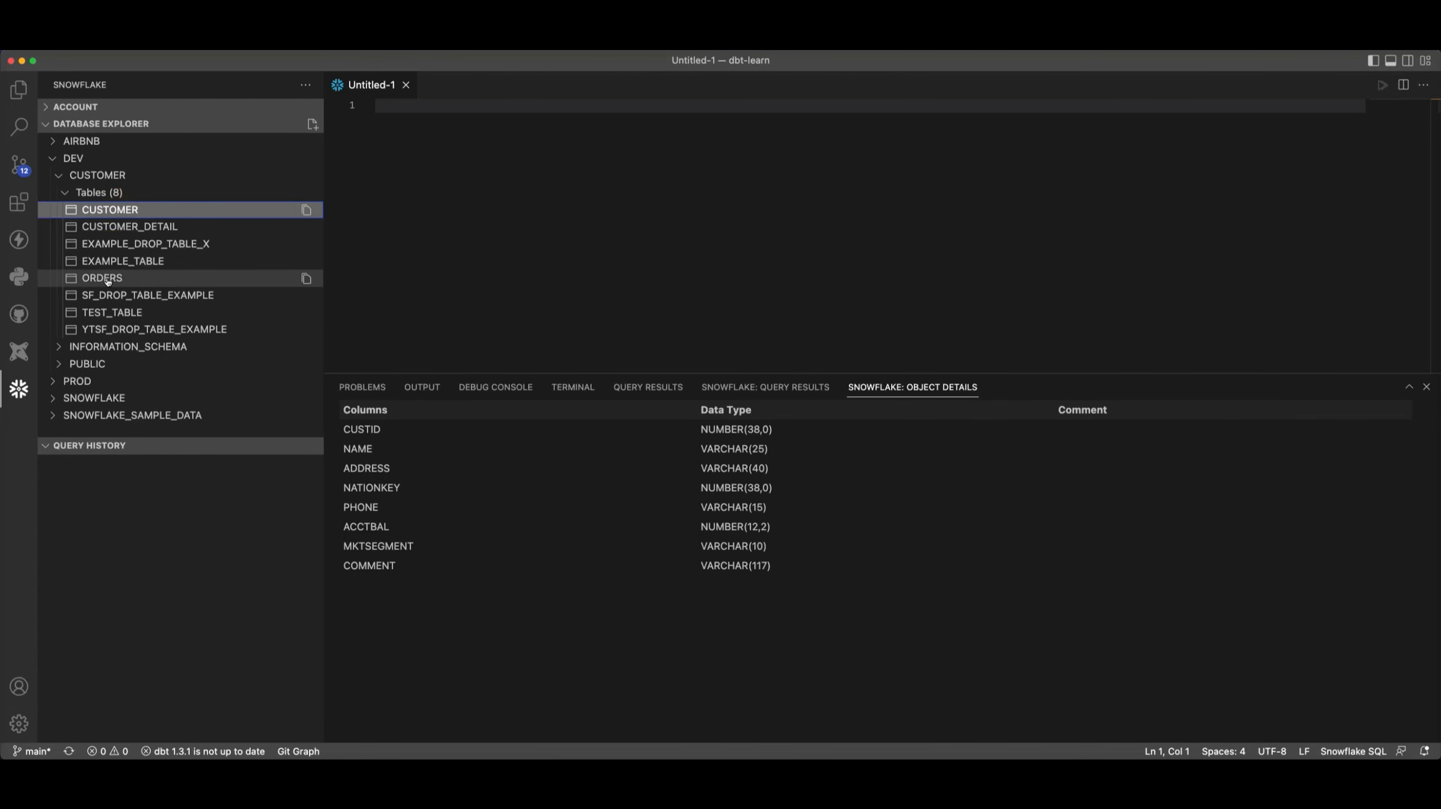
click(527, 216)
text(select )
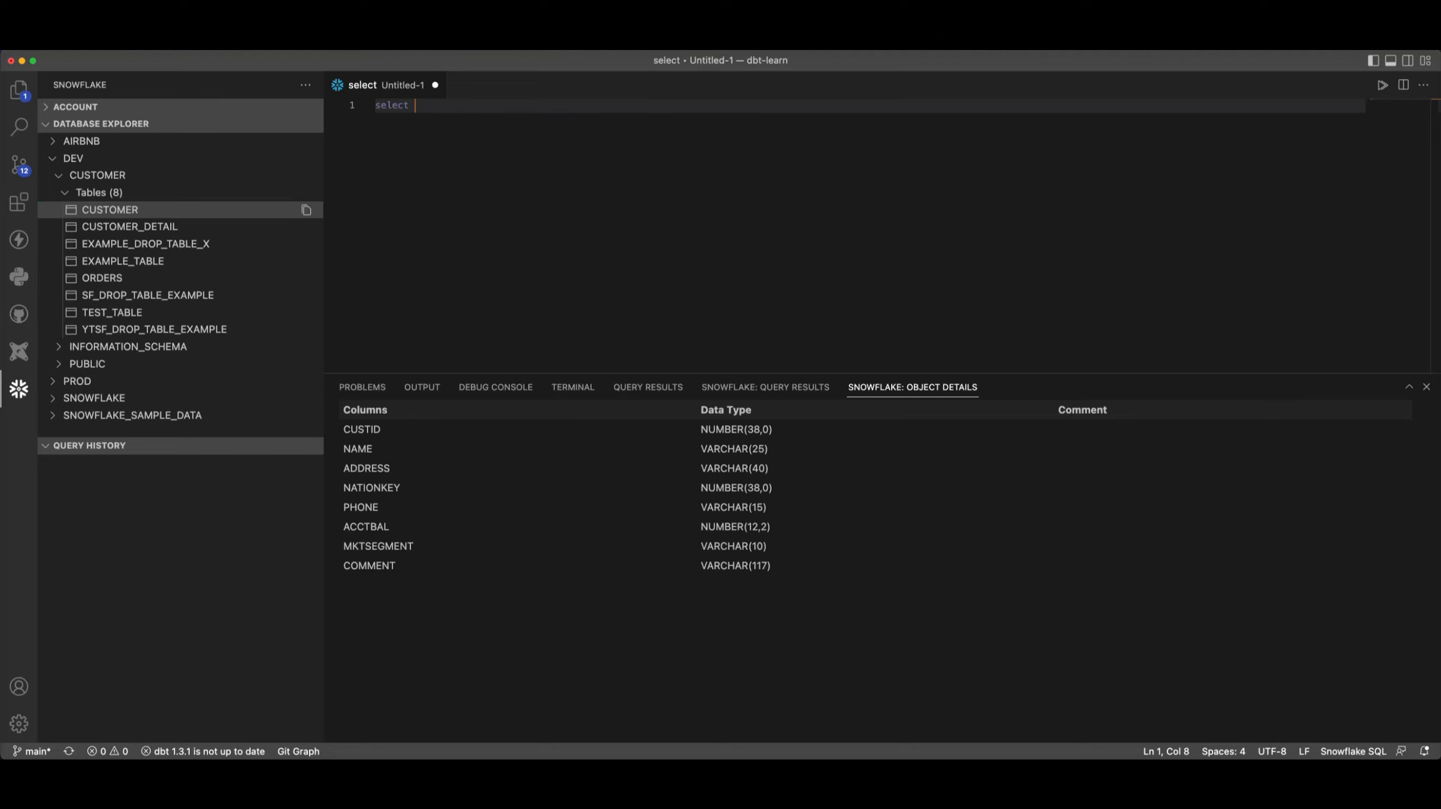
text(* from dev.customer)
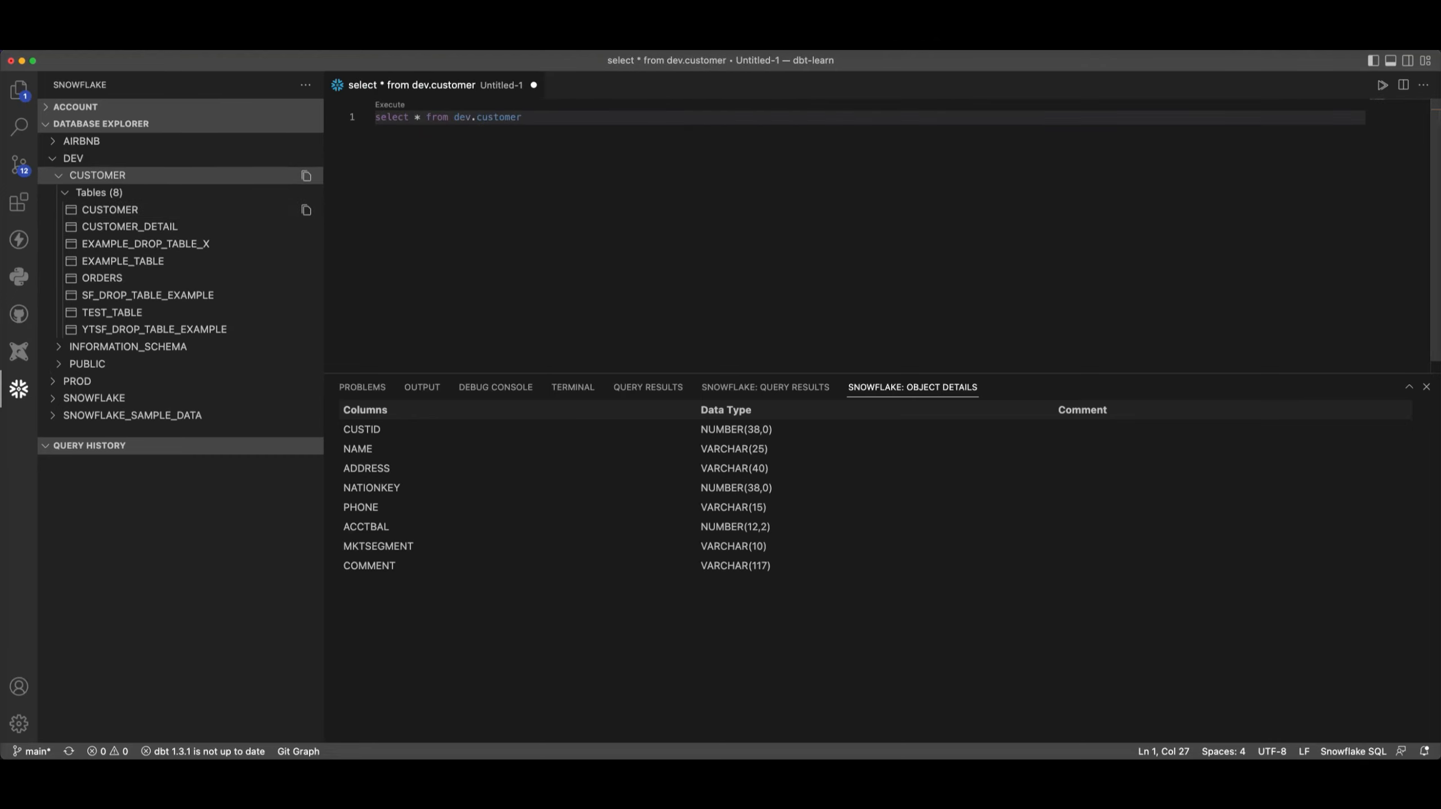
text(.)
key(Return)
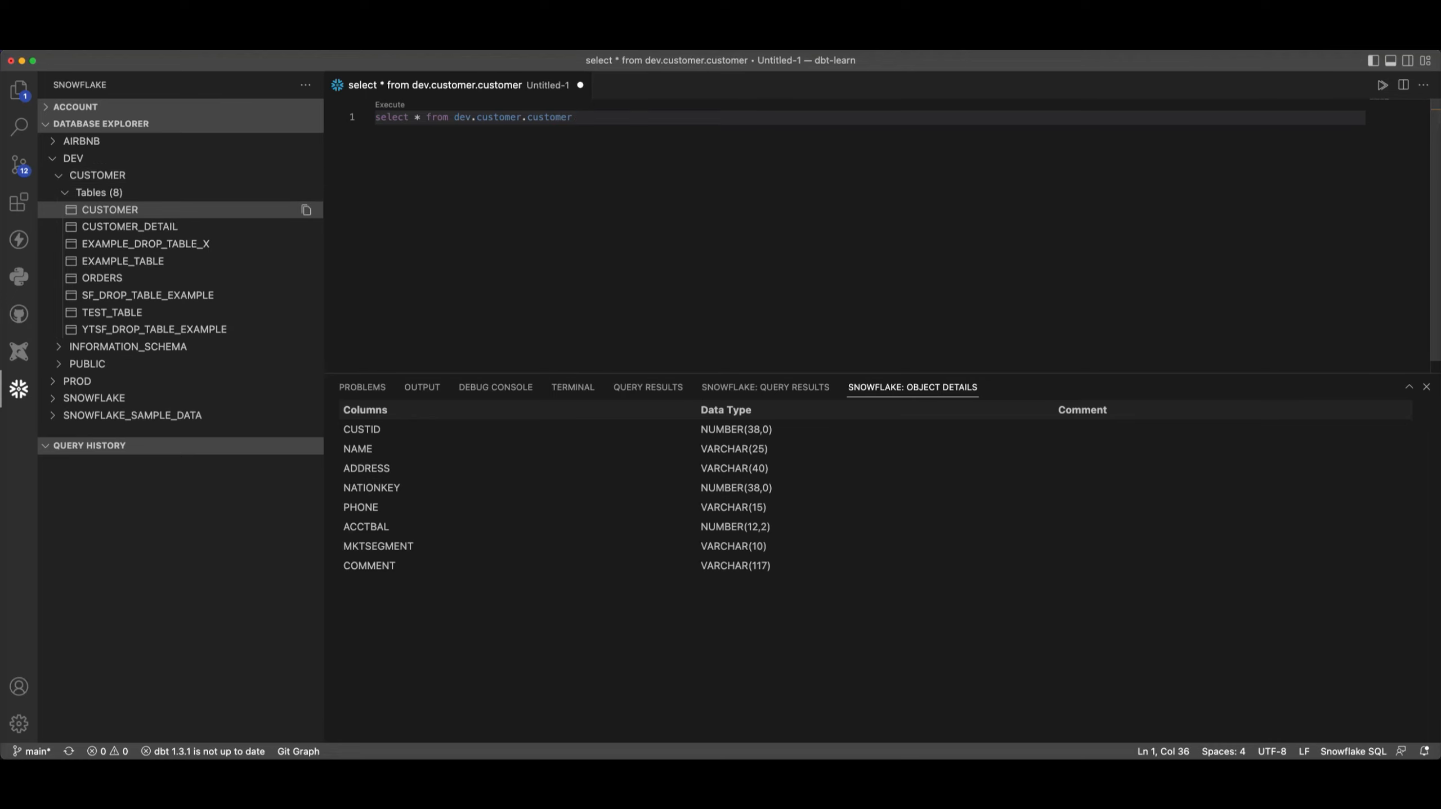
- Change the query's table to customer_detail using the autocomplete suggestions and end the statement with a semicolon
key(BackSpace)
key(BackSpace)
key(BackSpace)
key(BackSpace)
key(BackSpace)
key(BackSpace)
key(BackSpace)
key(BackSpace)
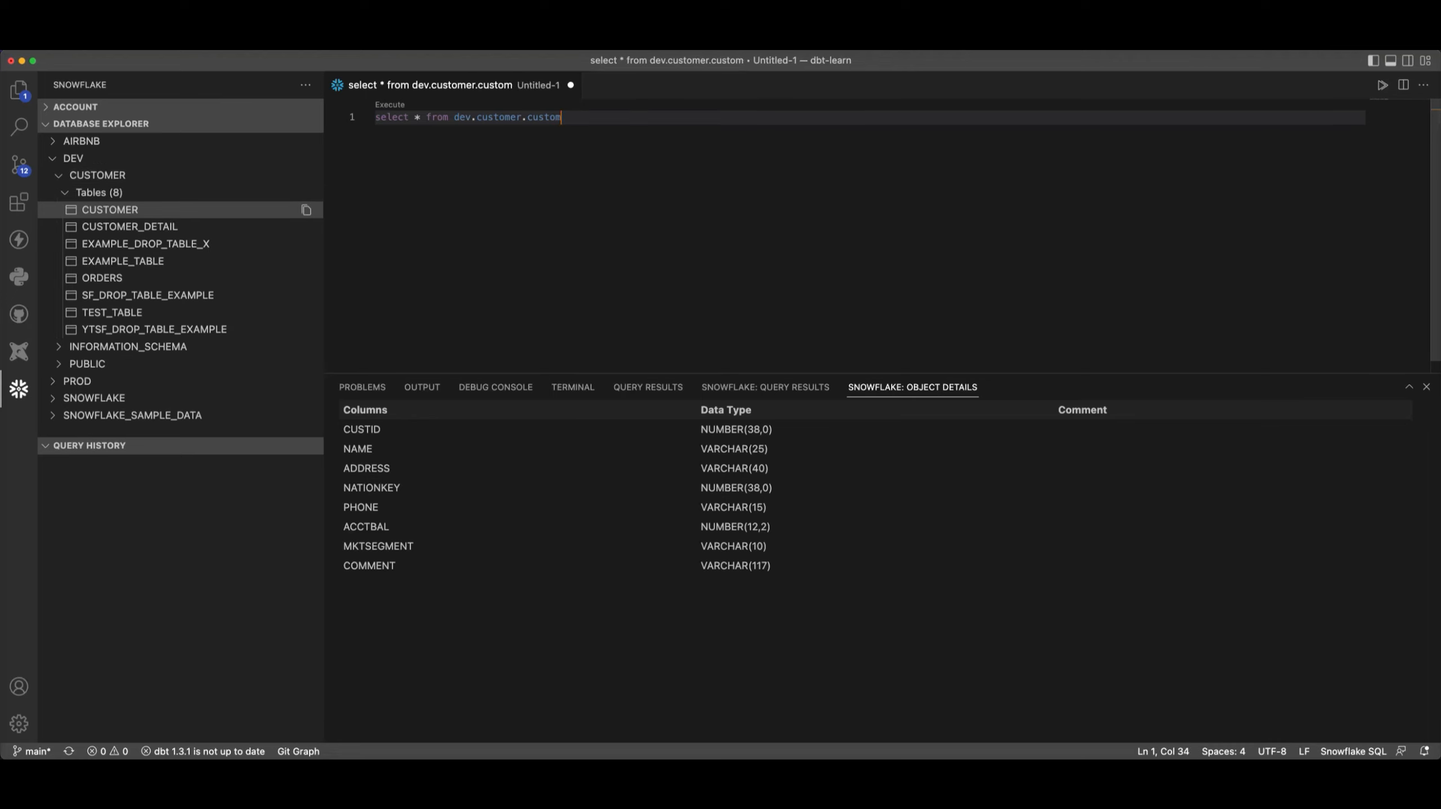
key(ctrl+space)
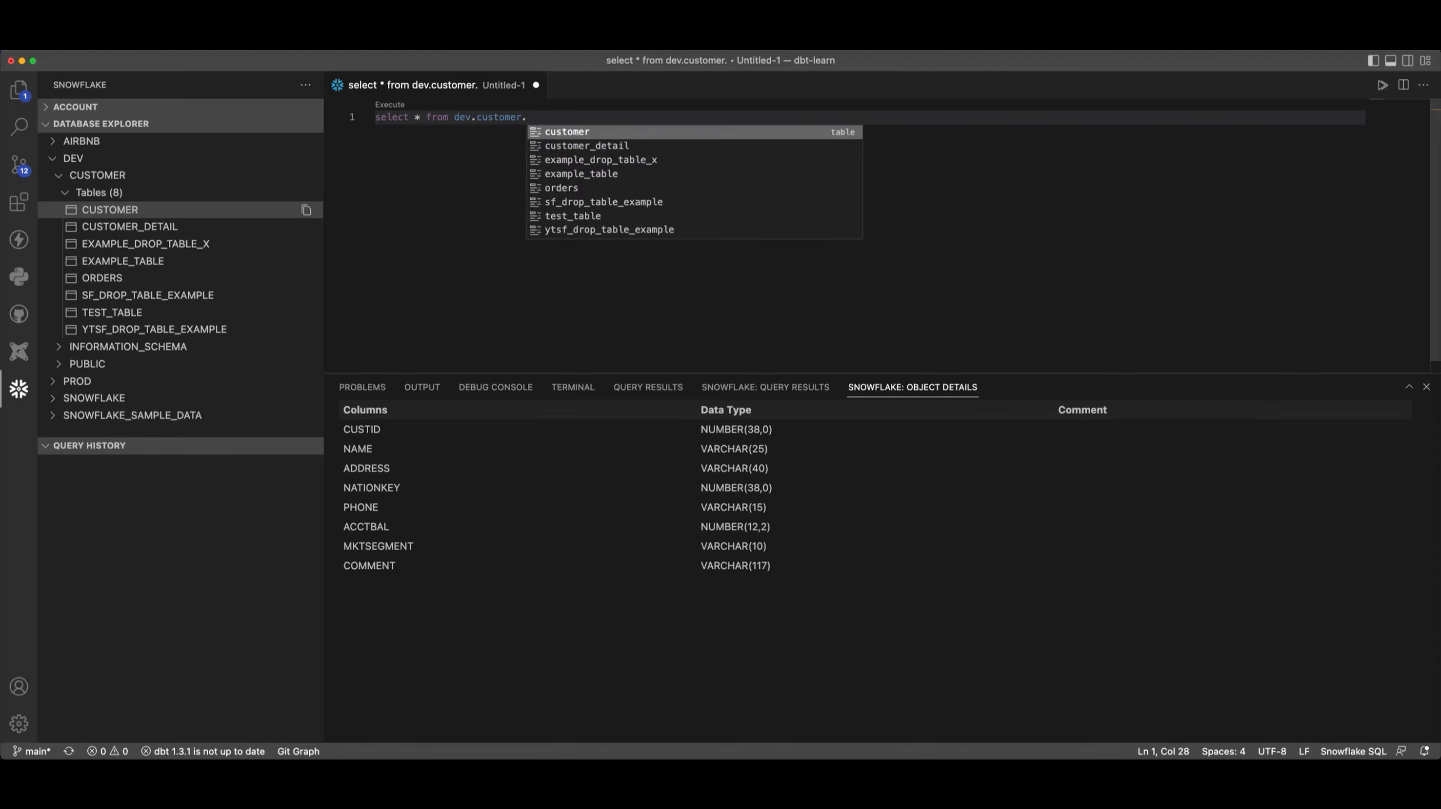
key(Down)
key(Return)
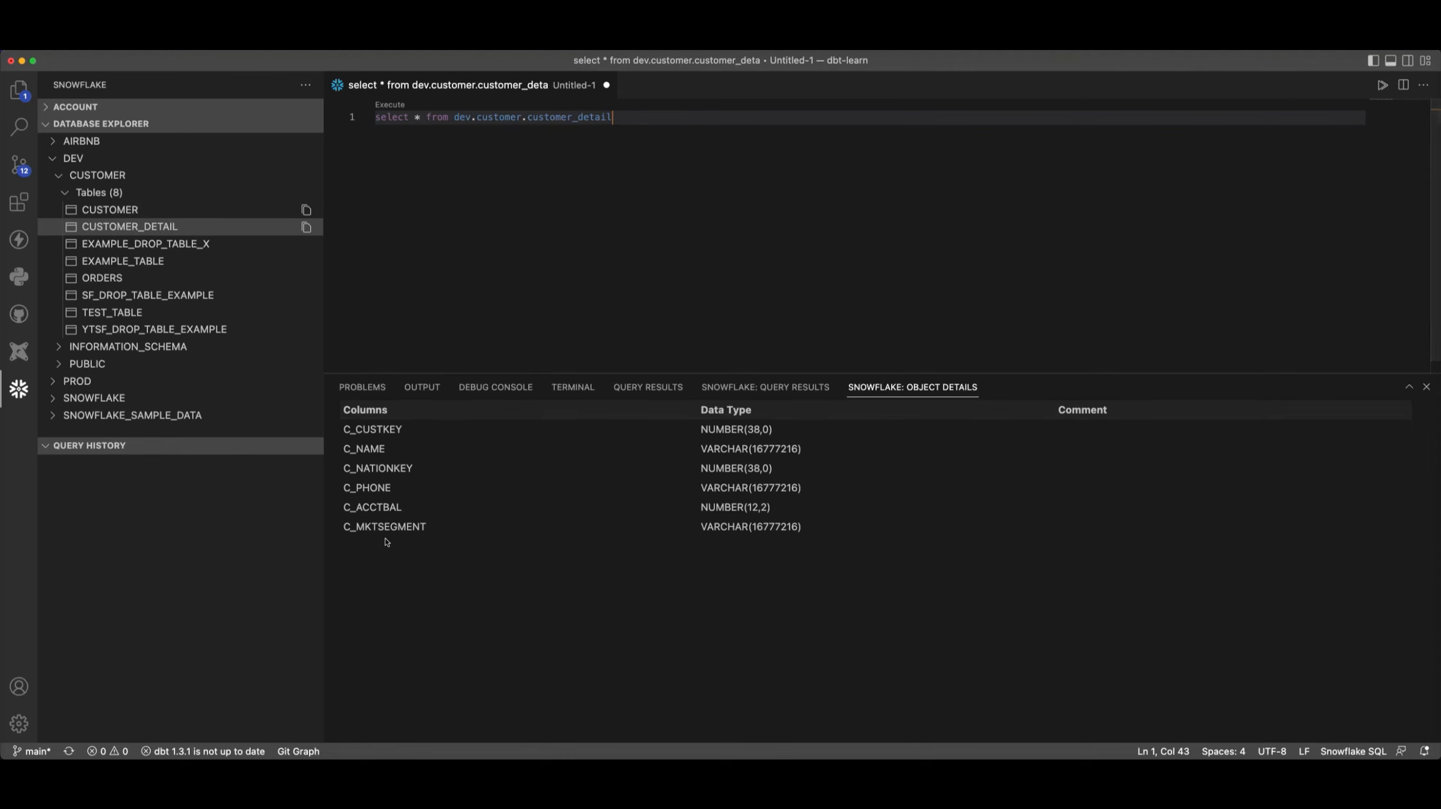
click(654, 148)
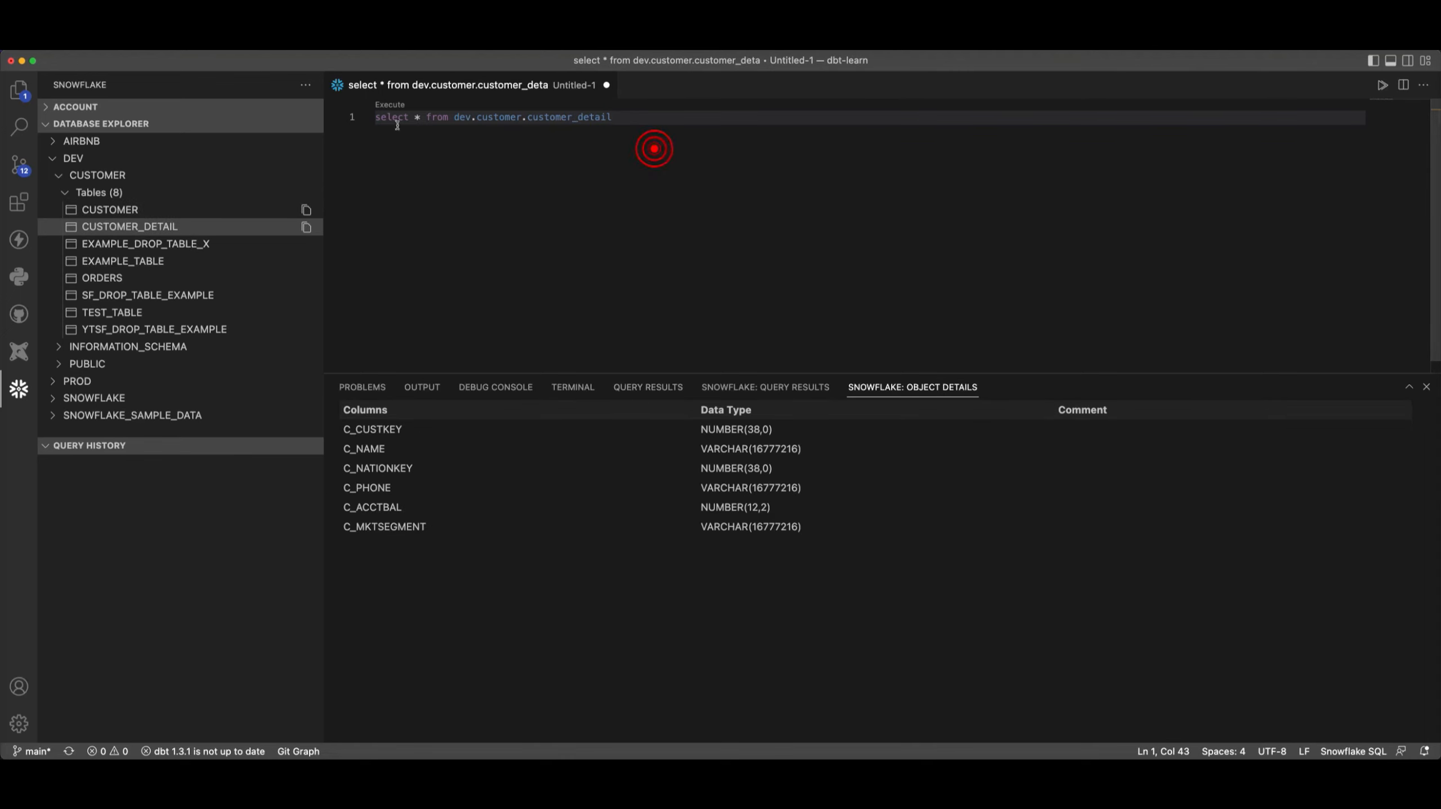
key(shift+Home)
key(End)
text(;)
- Paste the query grouping dev.customer.ORDERS by ORDERPRIORITY a few lines below the first statement and run it
key(Return)
key(Return)
key(Return)
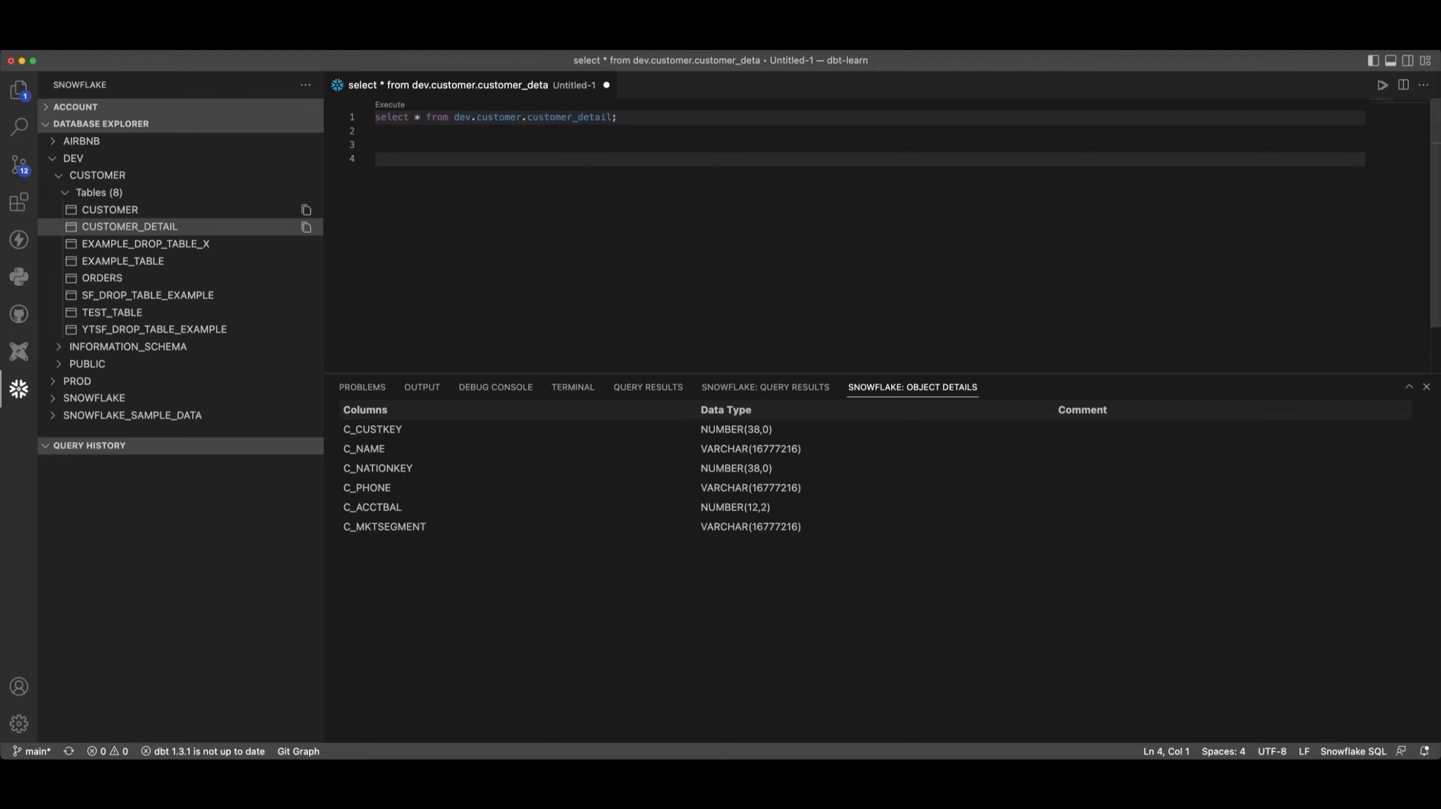
text(select orderpriority, count(*) AS order_qty,  sum(totalprice) AS order_value, avg(totalprice) AS avg_order_value  from dev.customer.ORDERS GROUP BY ORDERPRIORITY)
click(552, 230)
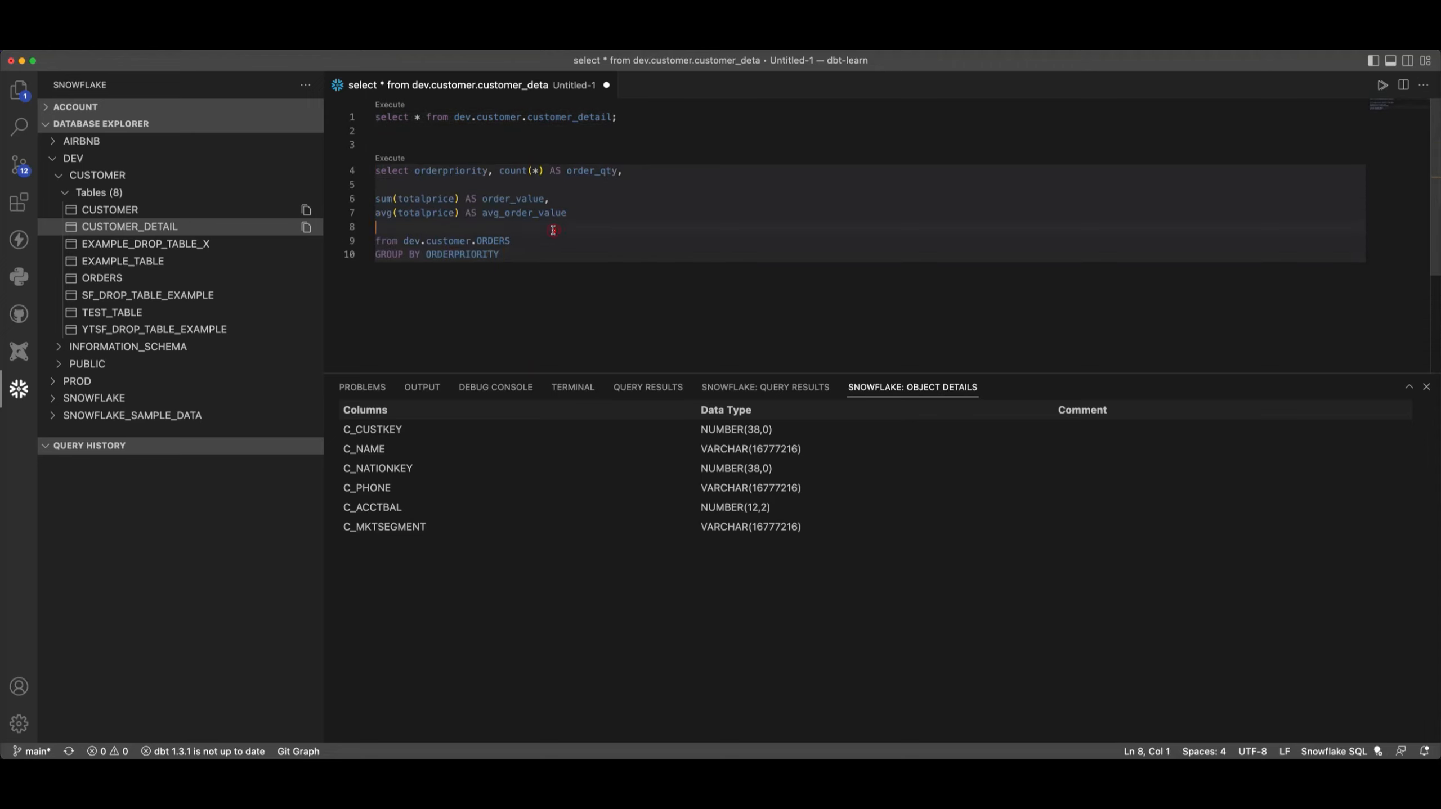
key(super+Return)
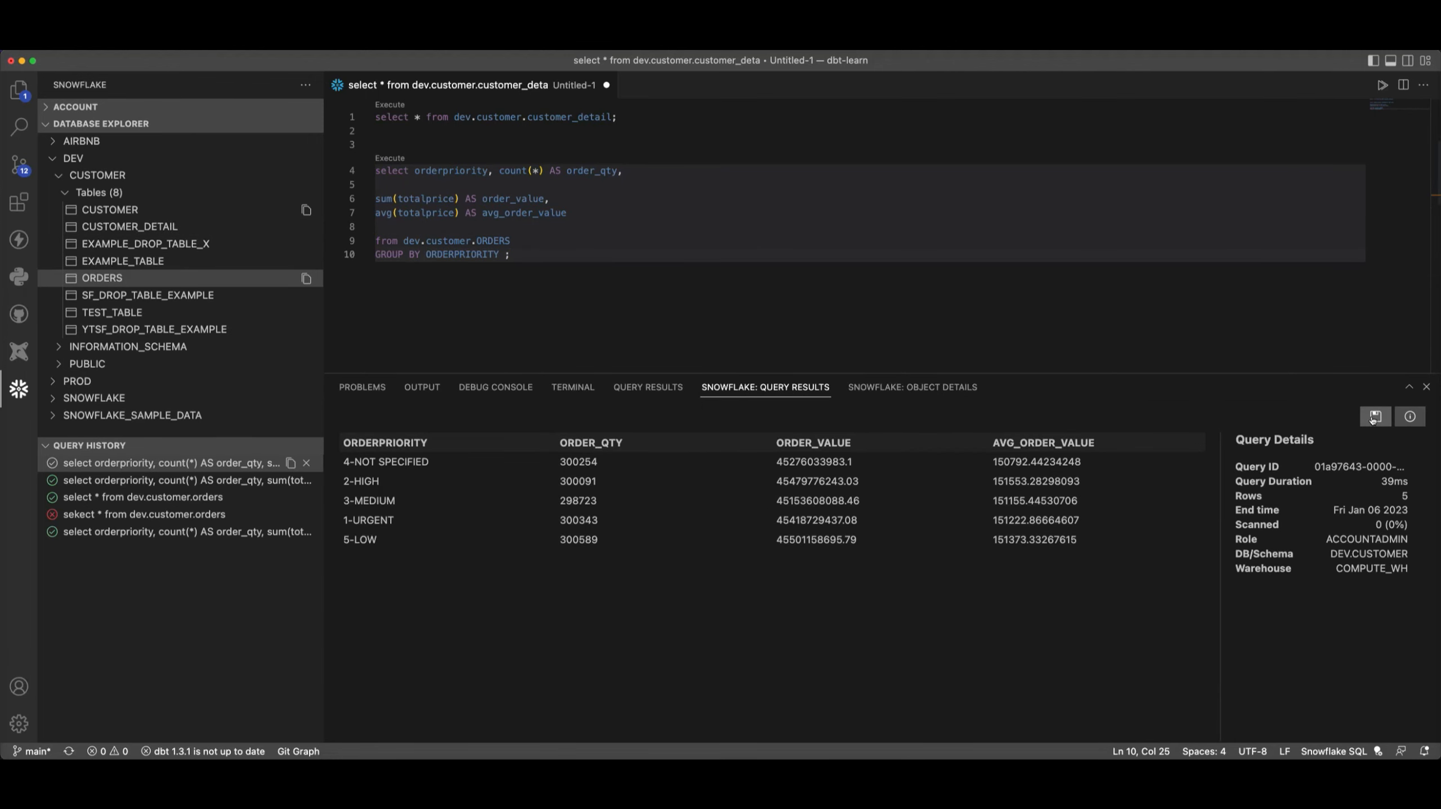
- Export the query results as a CSV file to the Downloads folder
click(1374, 417)
click(737, 412)
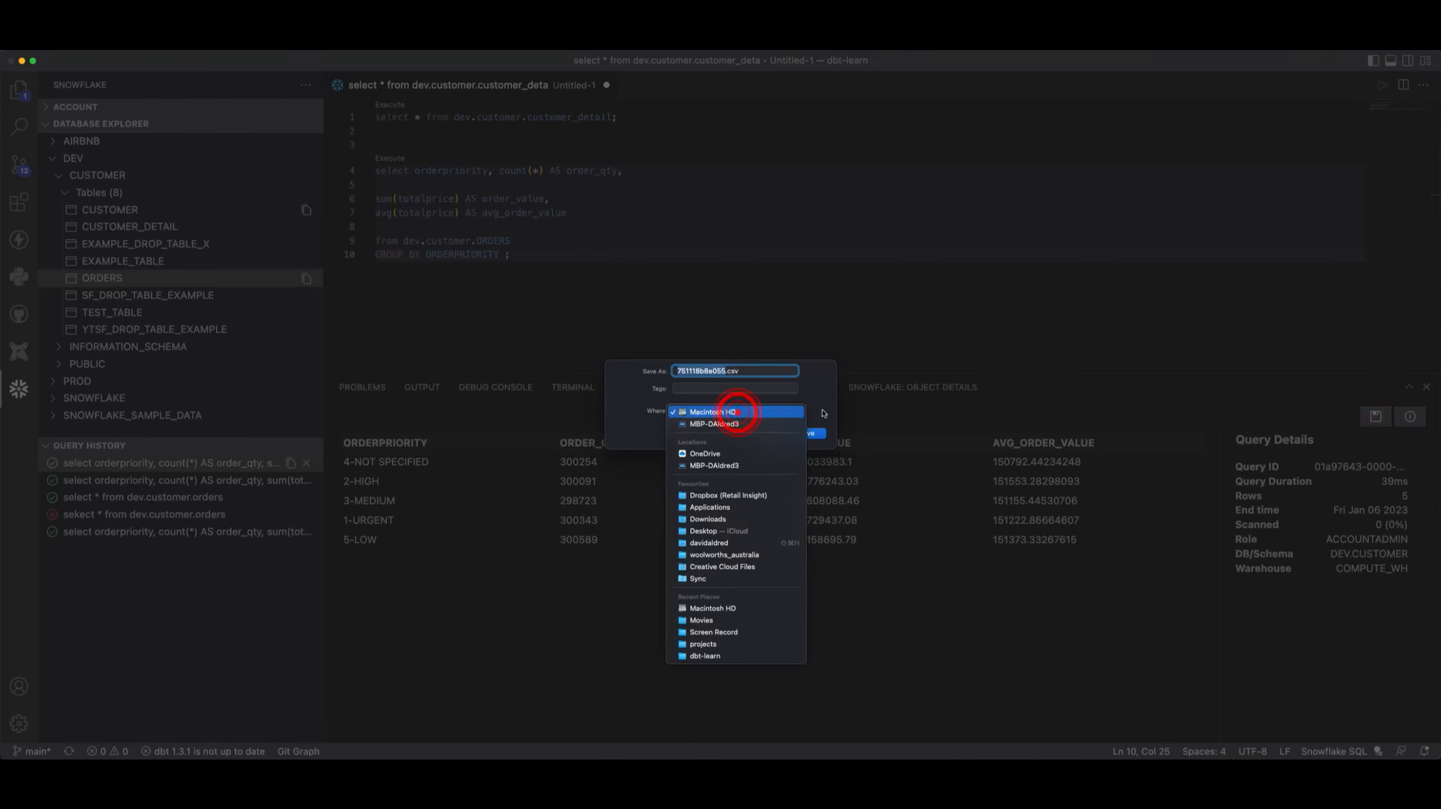
click(703, 521)
click(810, 433)
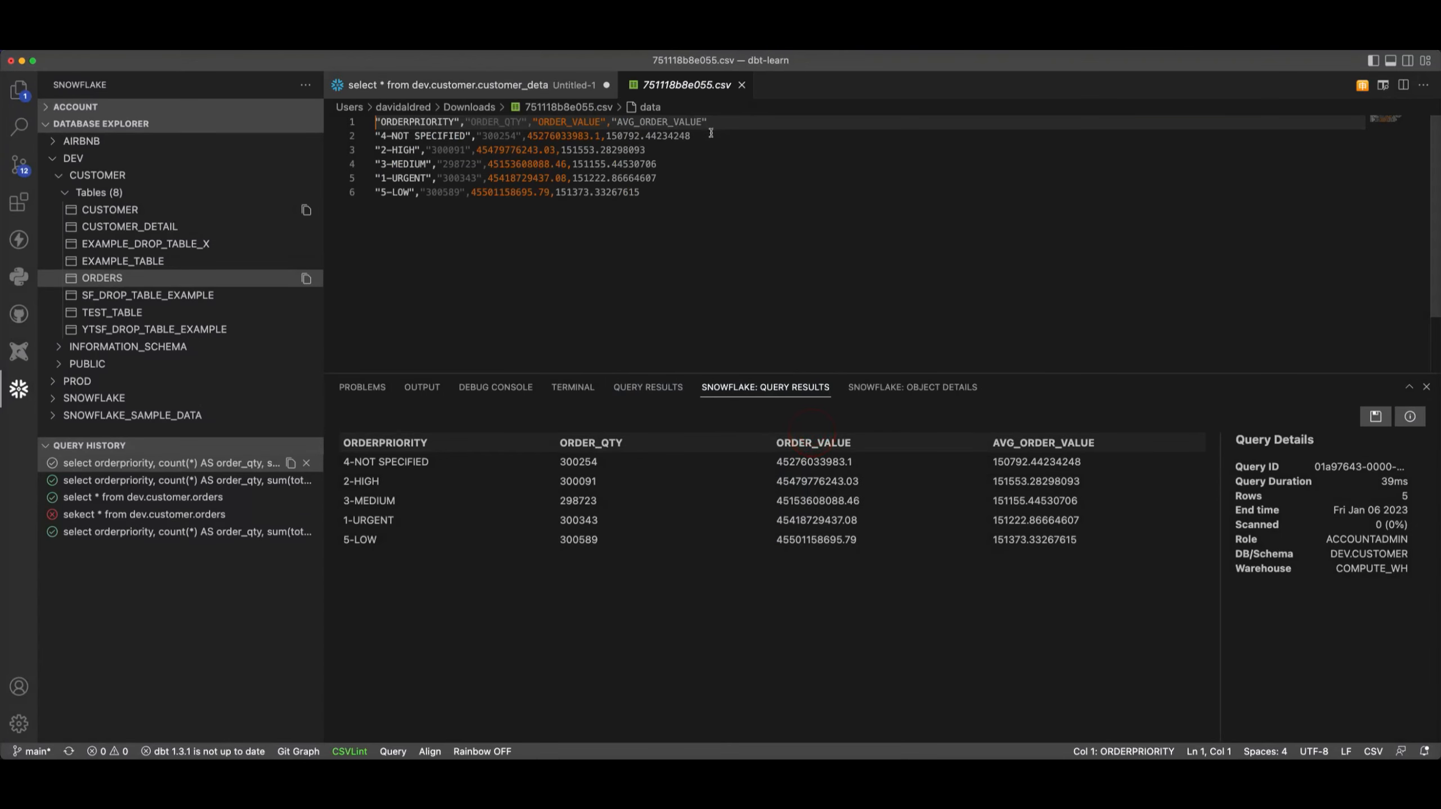
- Open the exported CSV in the data preview, set its view to X Bar Chart, and reload the data
click(1362, 85)
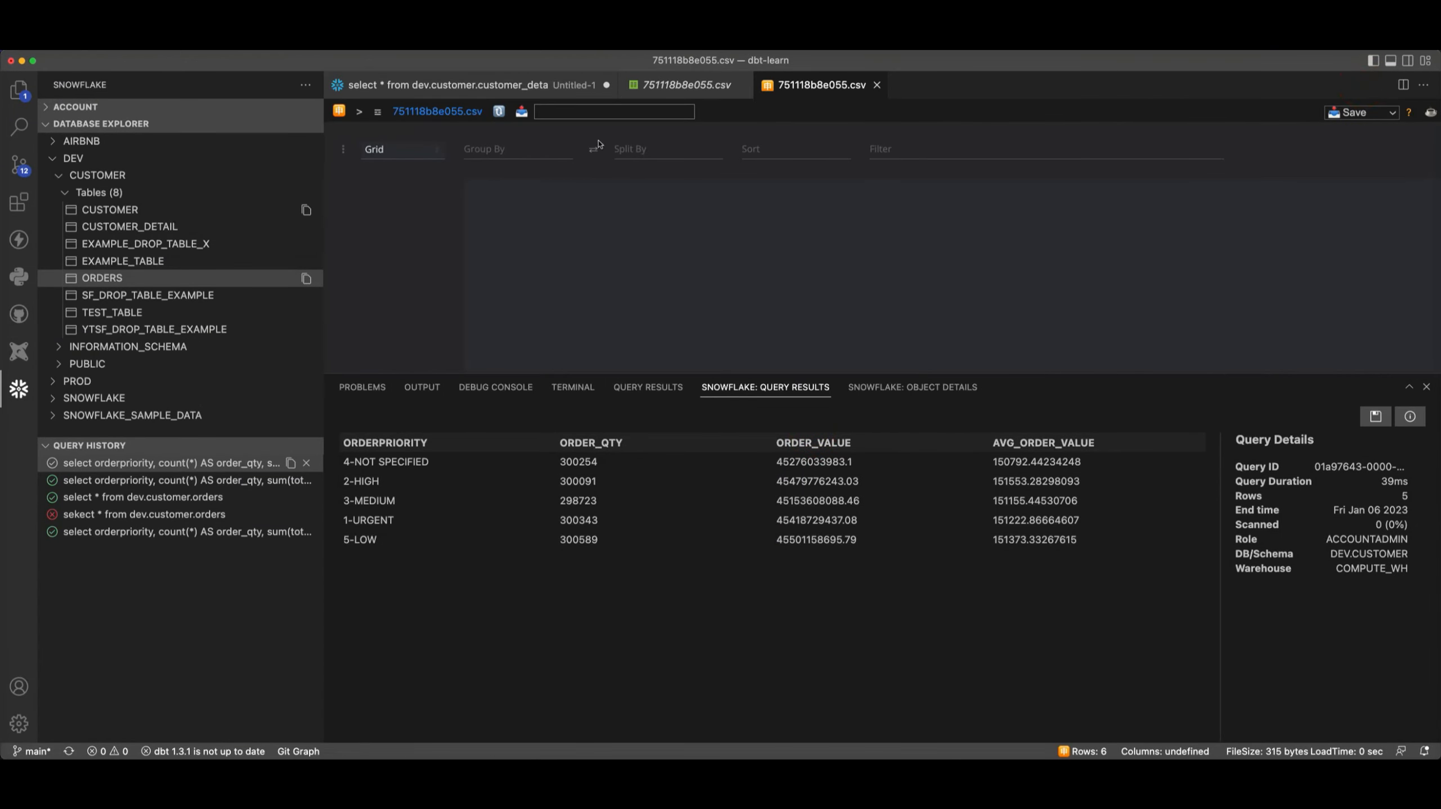
click(405, 143)
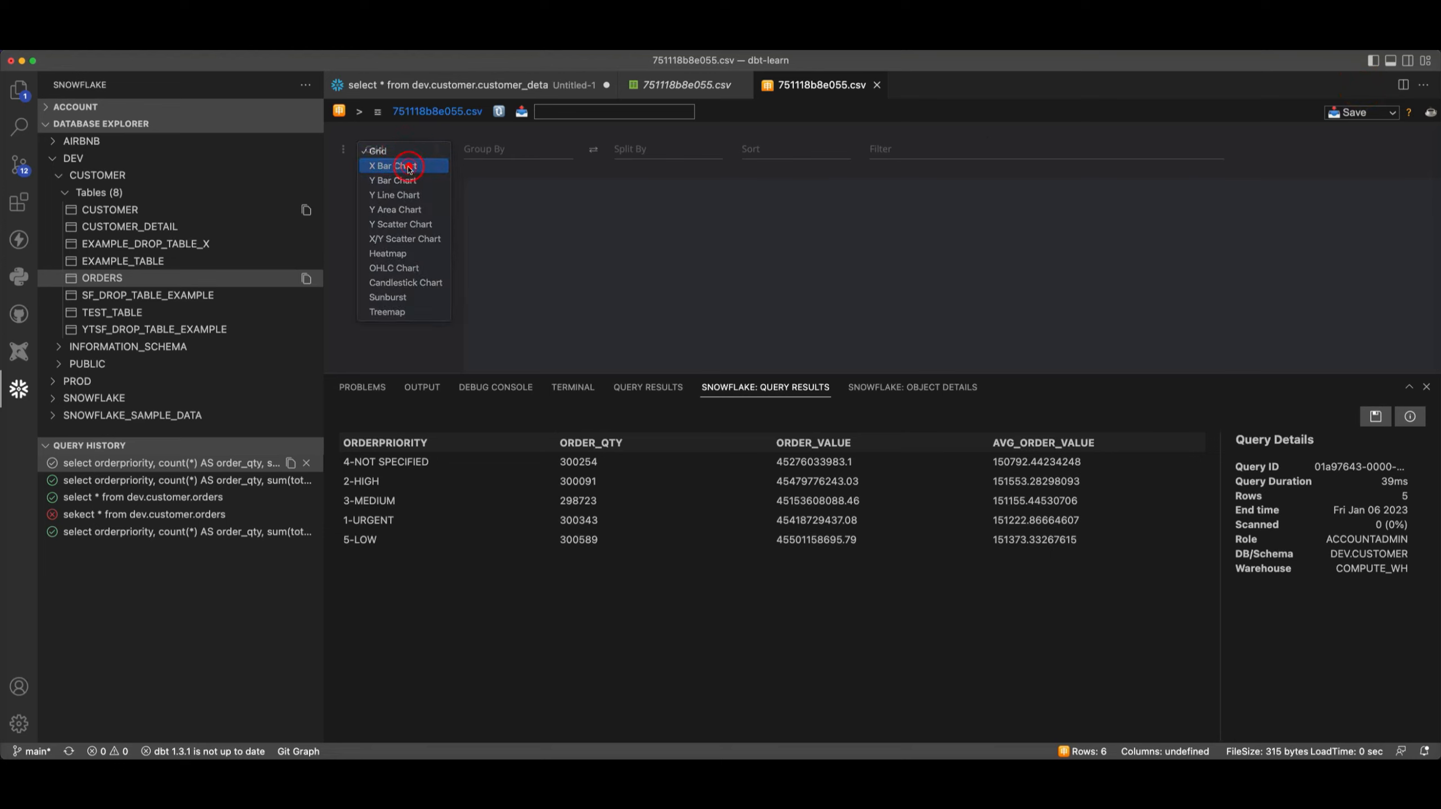
click(407, 168)
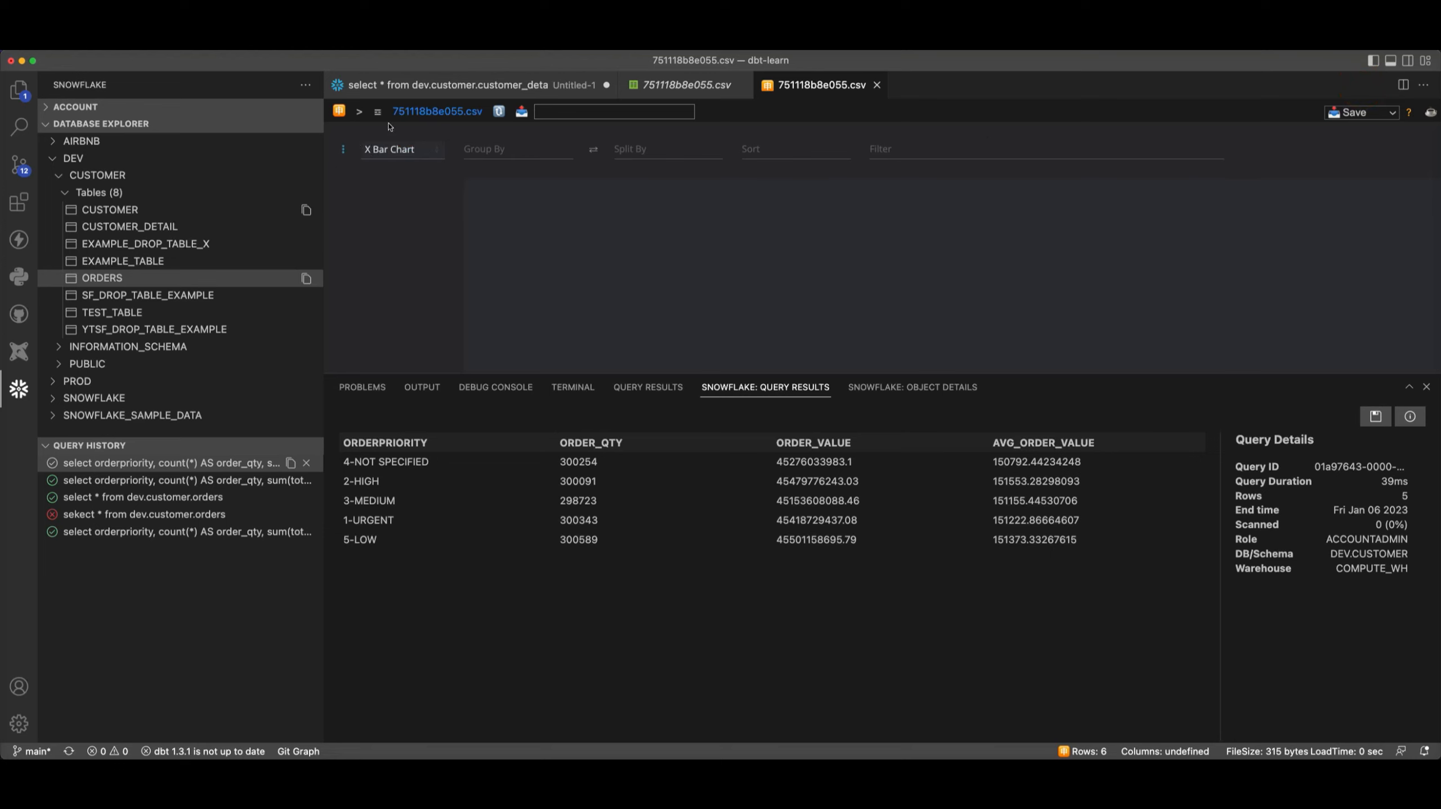
click(498, 112)
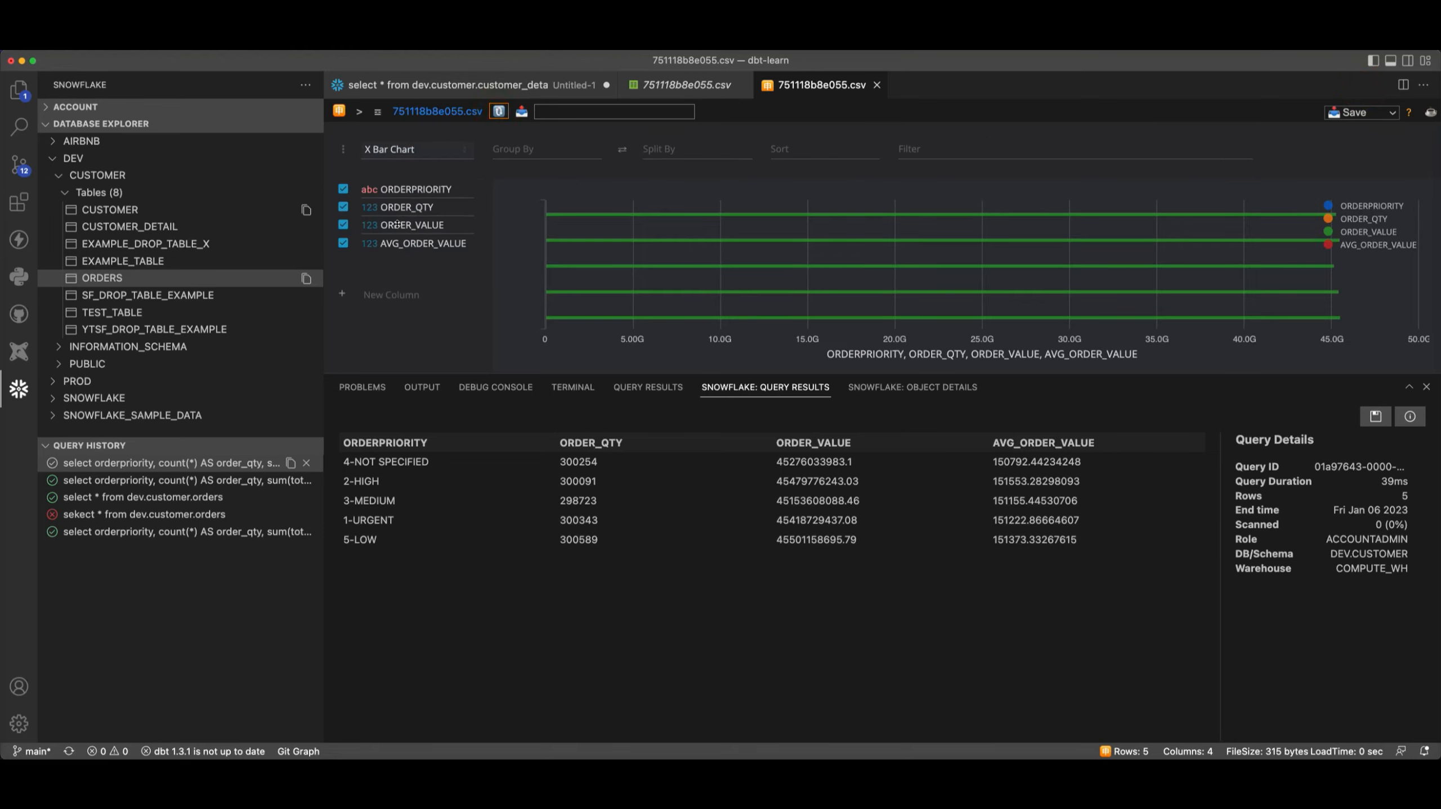
- Group the chart by ORDERPRIORITY and keep only ORDER_VALUE as the plotted column
drag(407, 189, 541, 155)
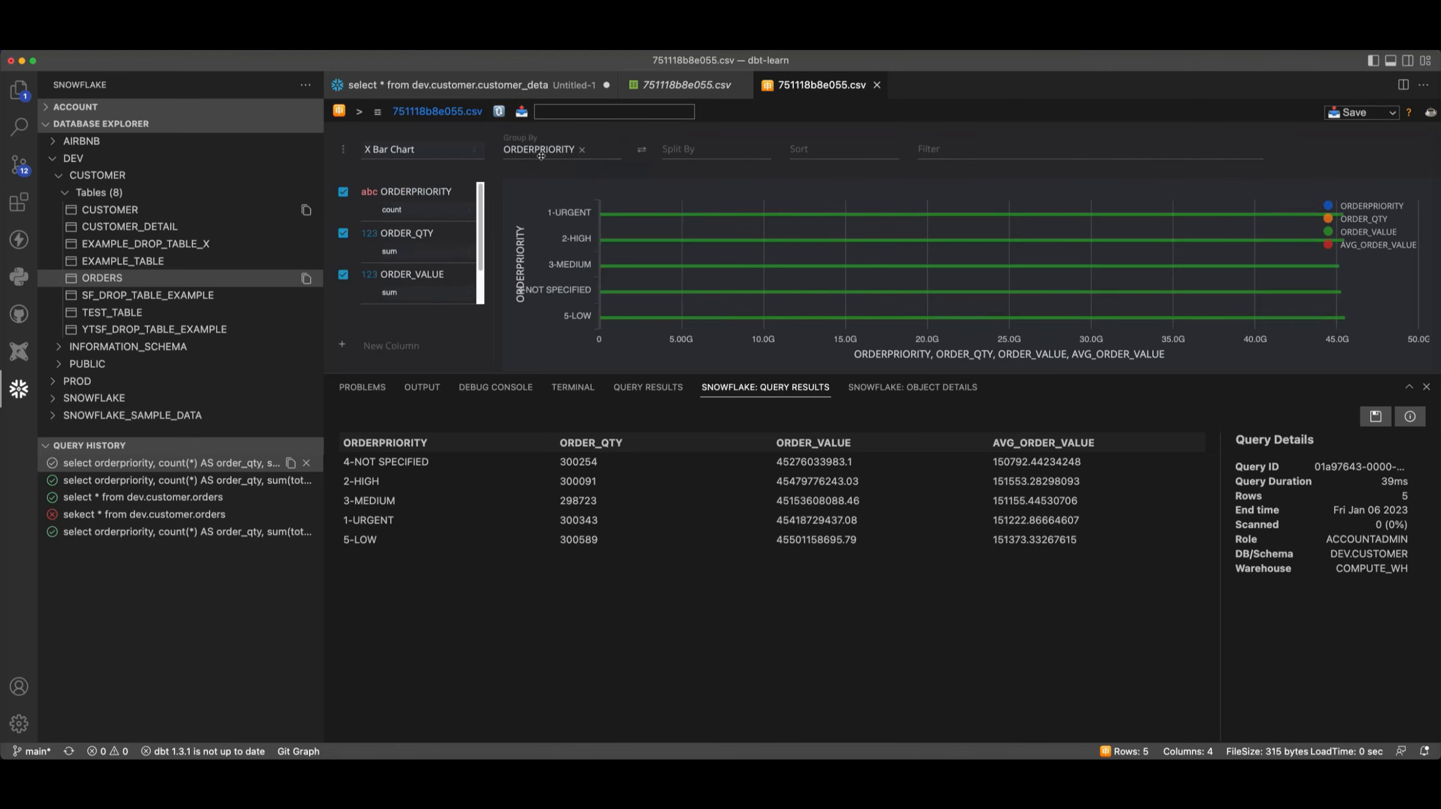
click(343, 192)
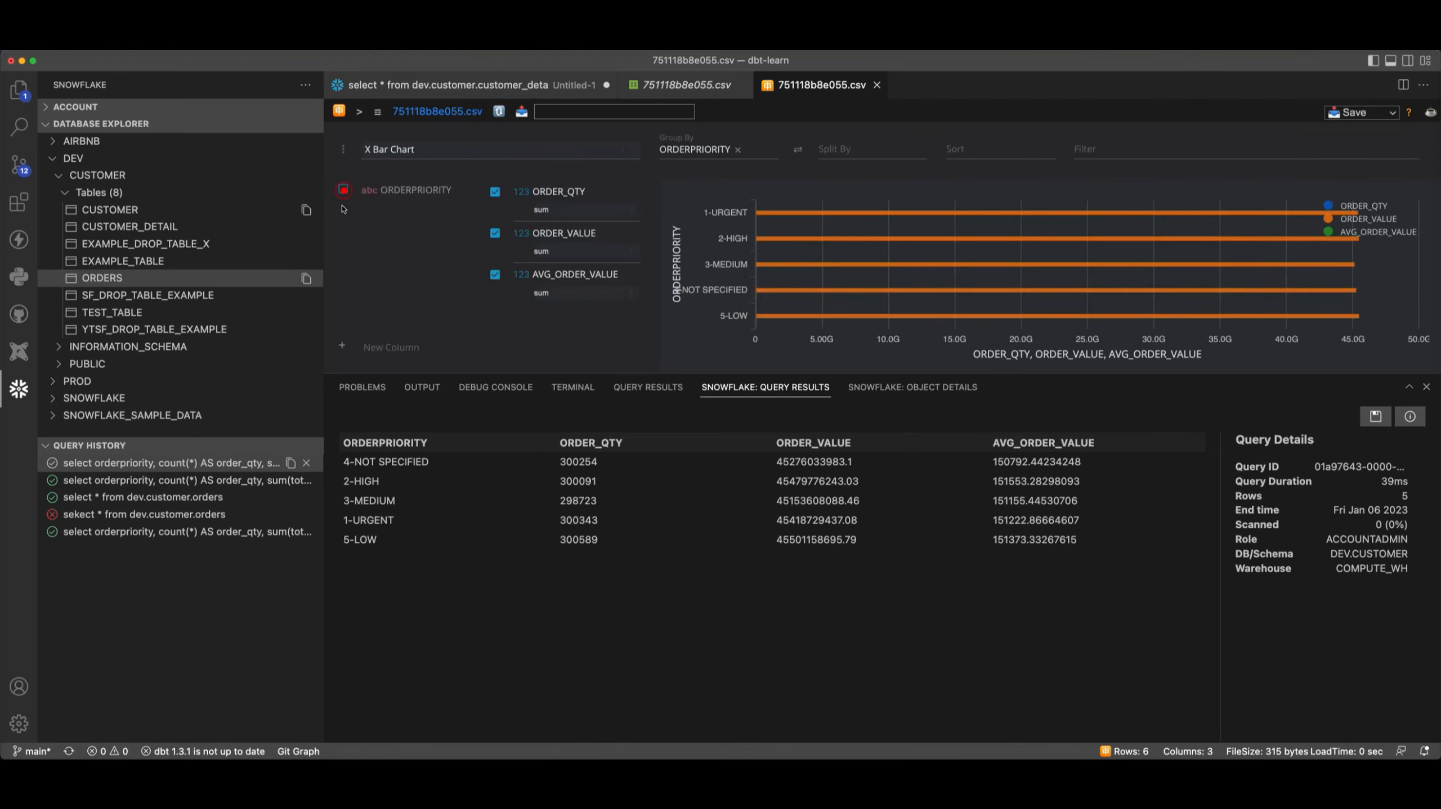
click(494, 192)
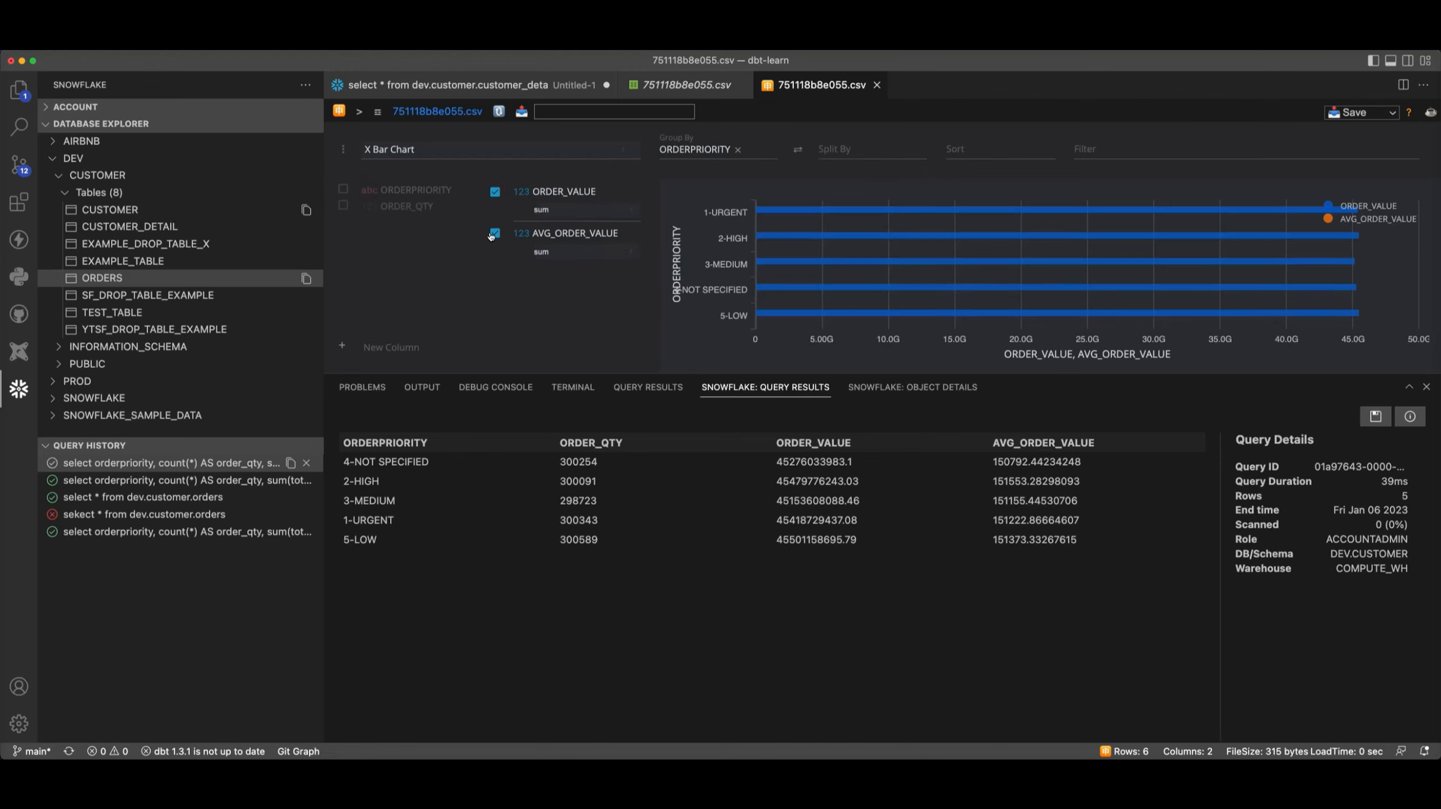
click(494, 234)
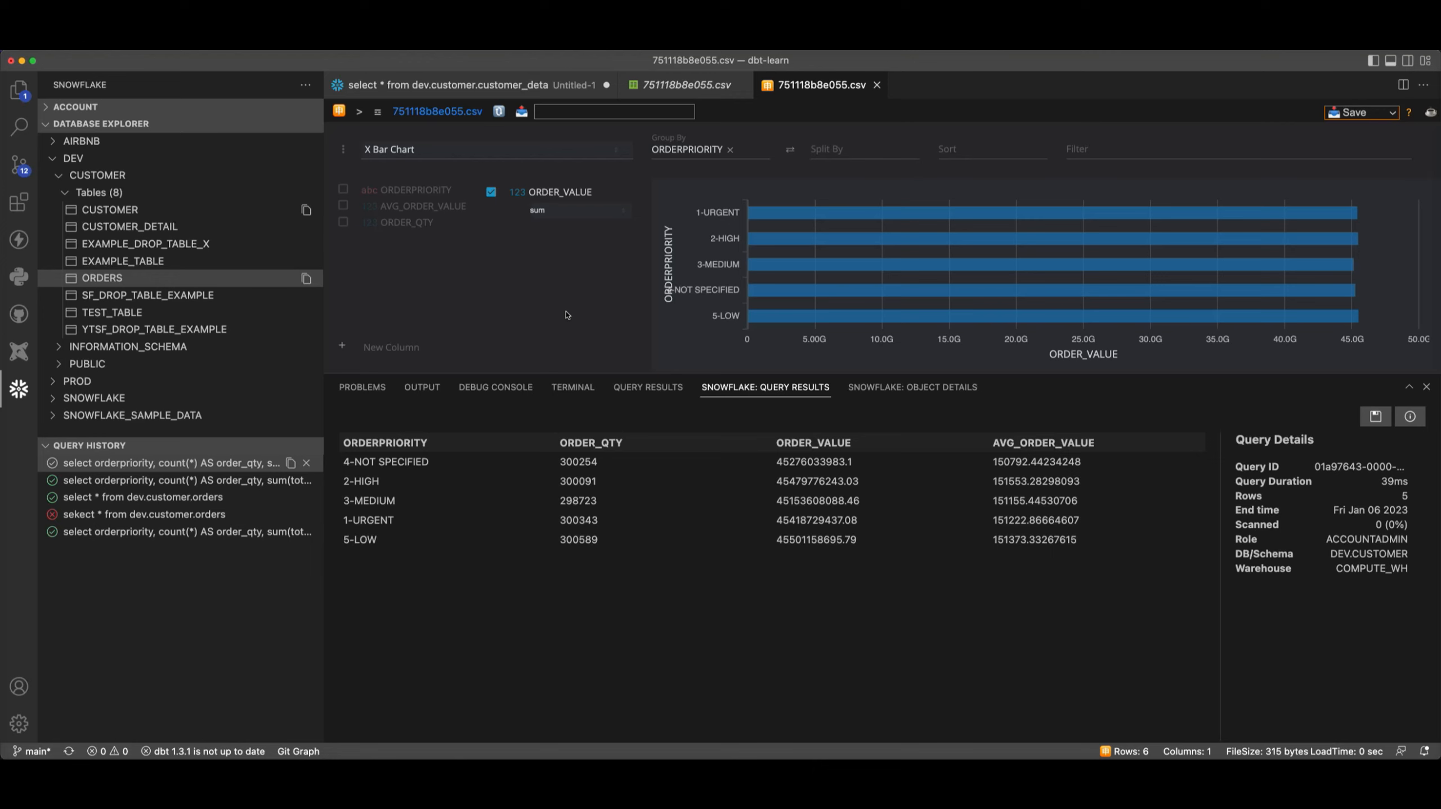
- Arrange the chart side by side with the SQL query and enlarge the editor area above the results
click(1404, 85)
drag(764, 84, 1010, 106)
click(743, 84)
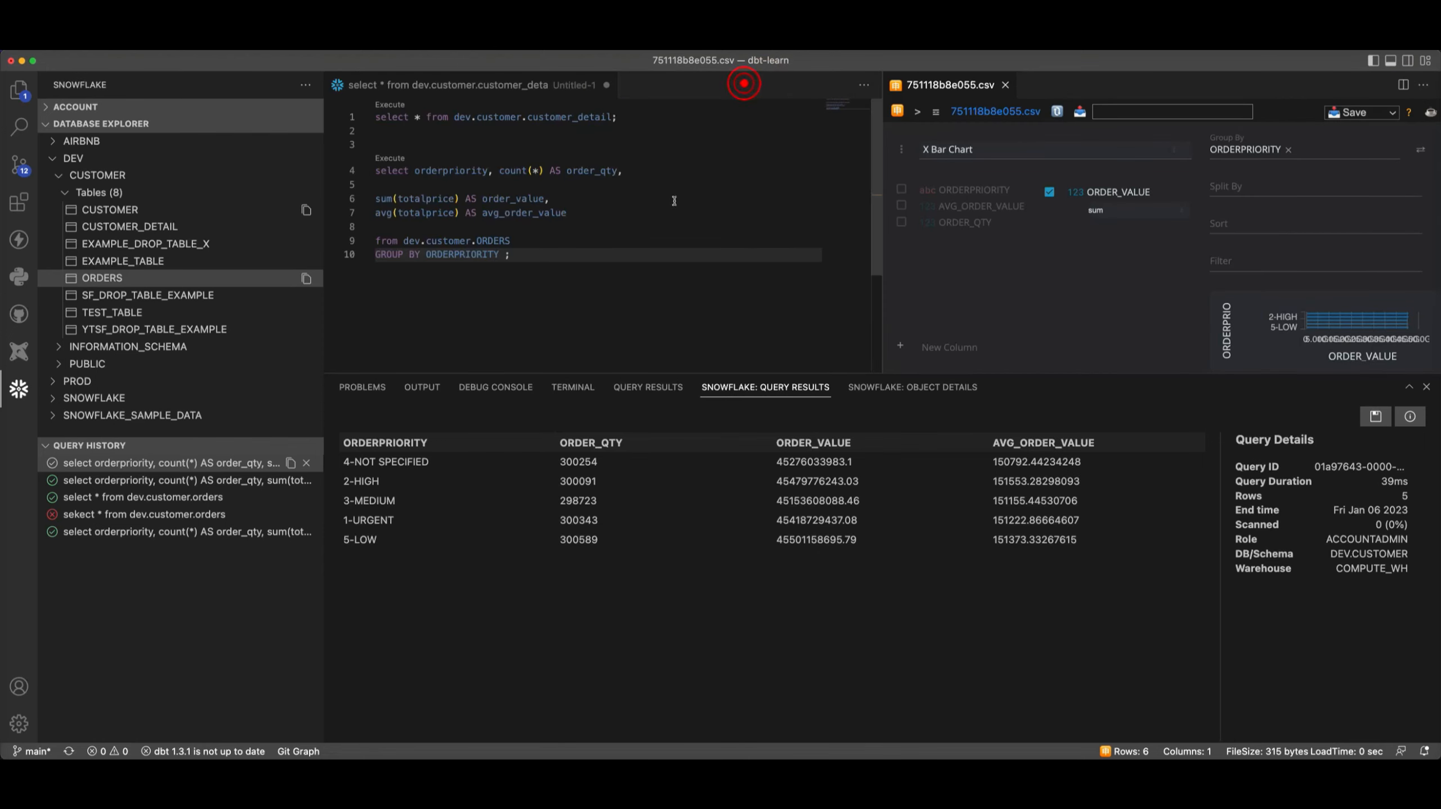
drag(744, 372, 744, 551)
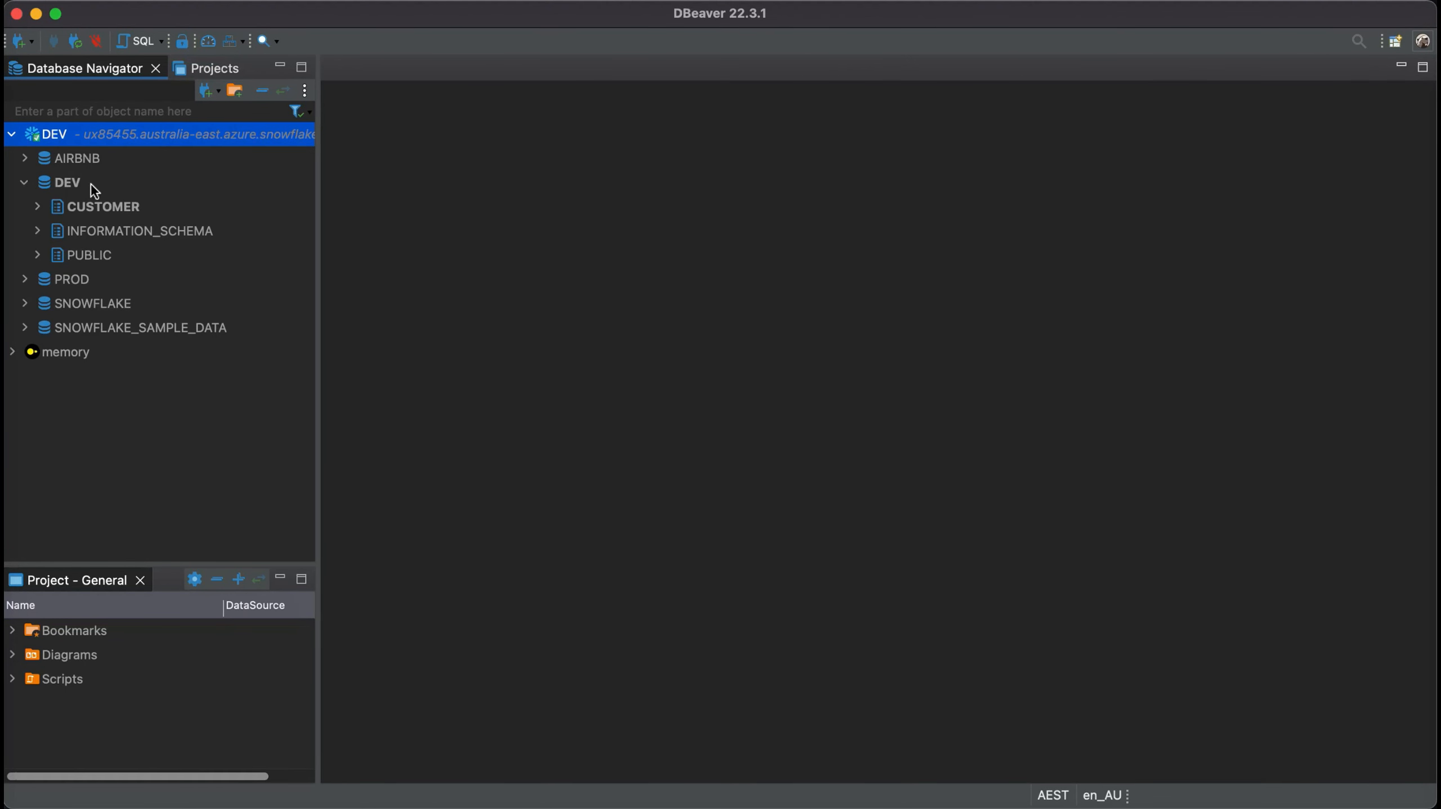
- In DBeaver, create a new SQL script for the DEV database, paste in the ORDERPRIORITY grouping query, and run it
right_click(90, 184)
mouse_move(203, 199)
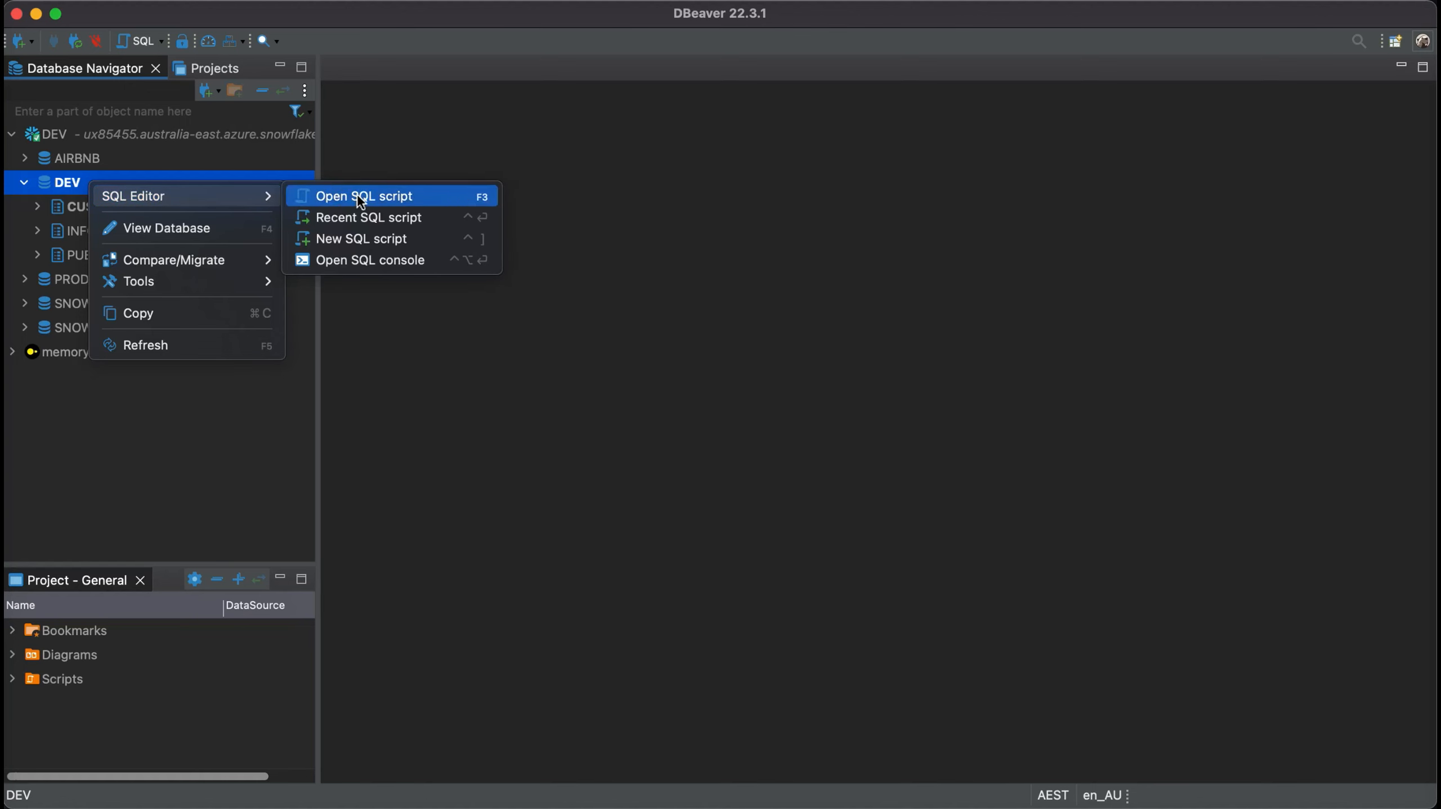
click(362, 239)
text(select orderpriority, count(*) AS order_qty,  sum(totalprice) AS order_value, avg(totalprice) AS avg_order_value  from dev.customer.ORDERS GROUP BY ORDERPRIORITY ;)
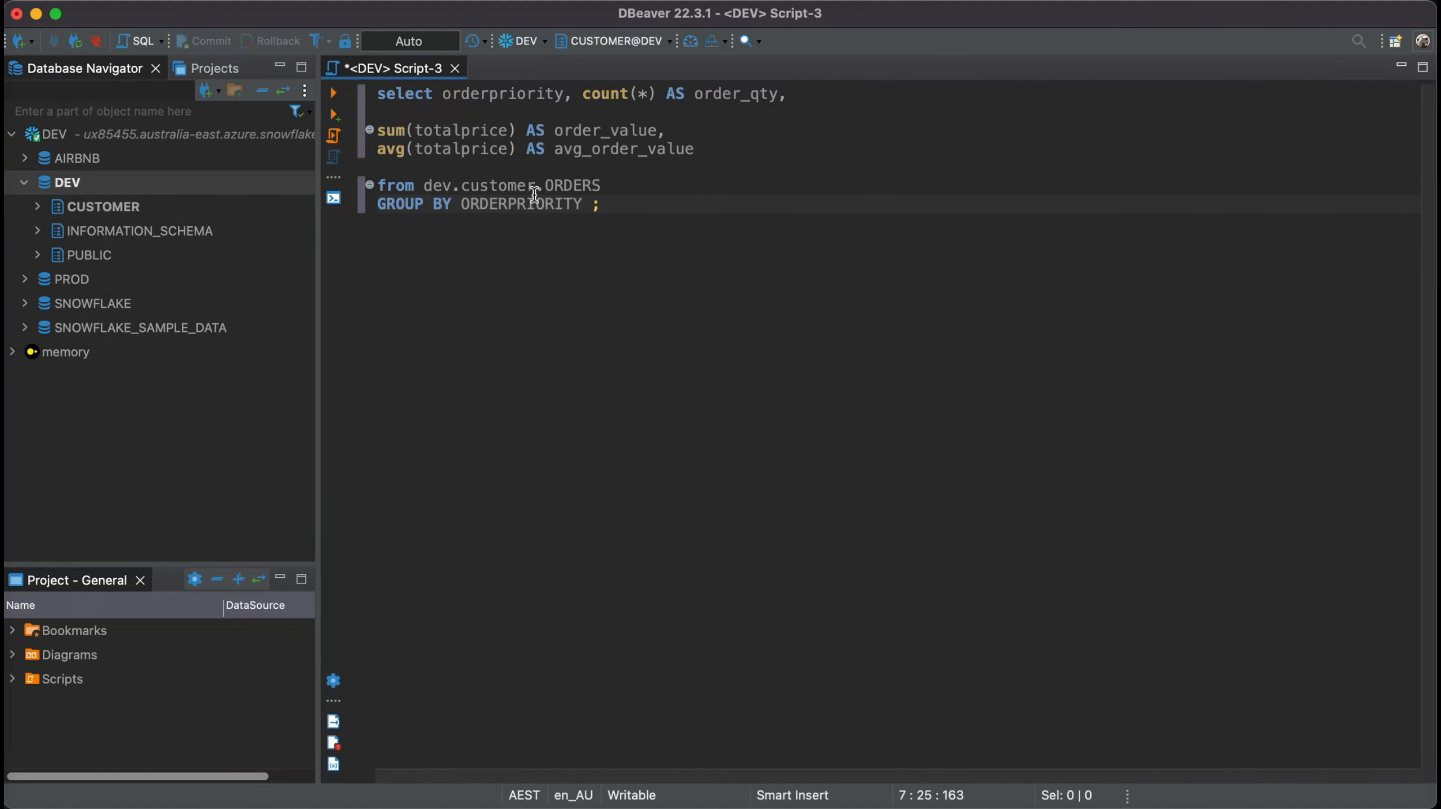
key(ctrl+Return)
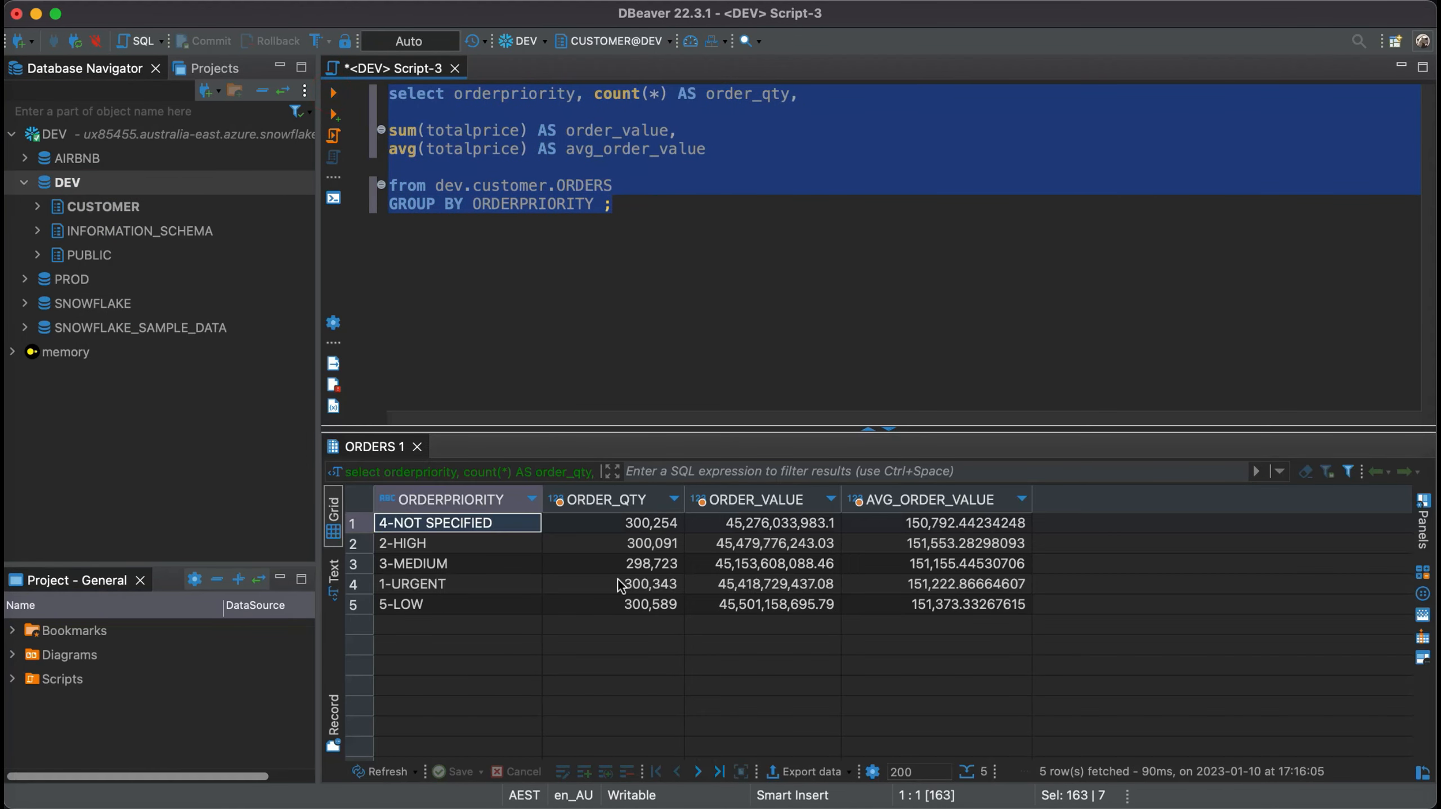
- Add the query SELECT * FROM dev.CUSTOMER.ORDERS LIMIT 100 below the grouping query and run it
click(670, 216)
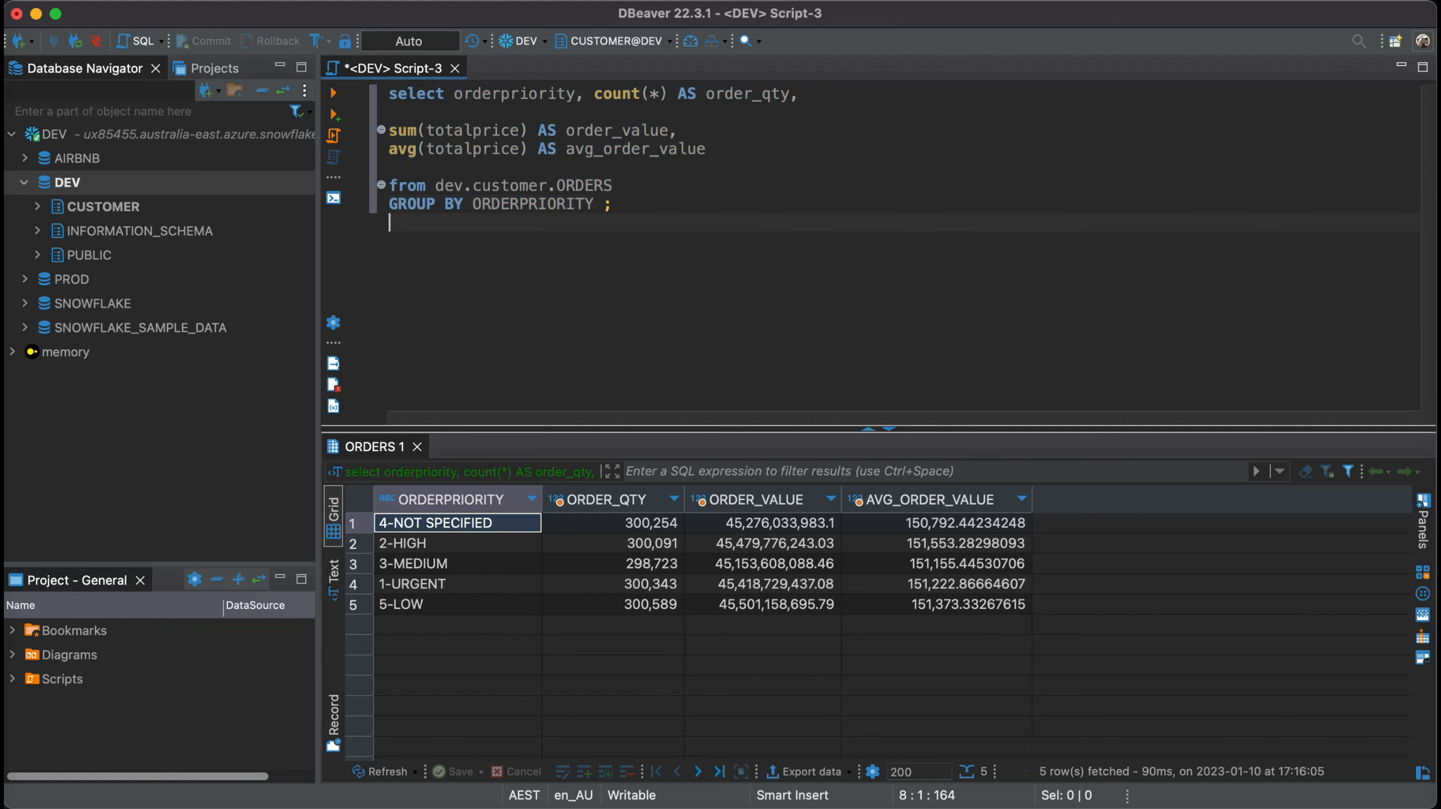
key(Return)
click(769, 347)
text(SELECT * FROM dev.CUSTOMER.ORDERS LIMIT 100)
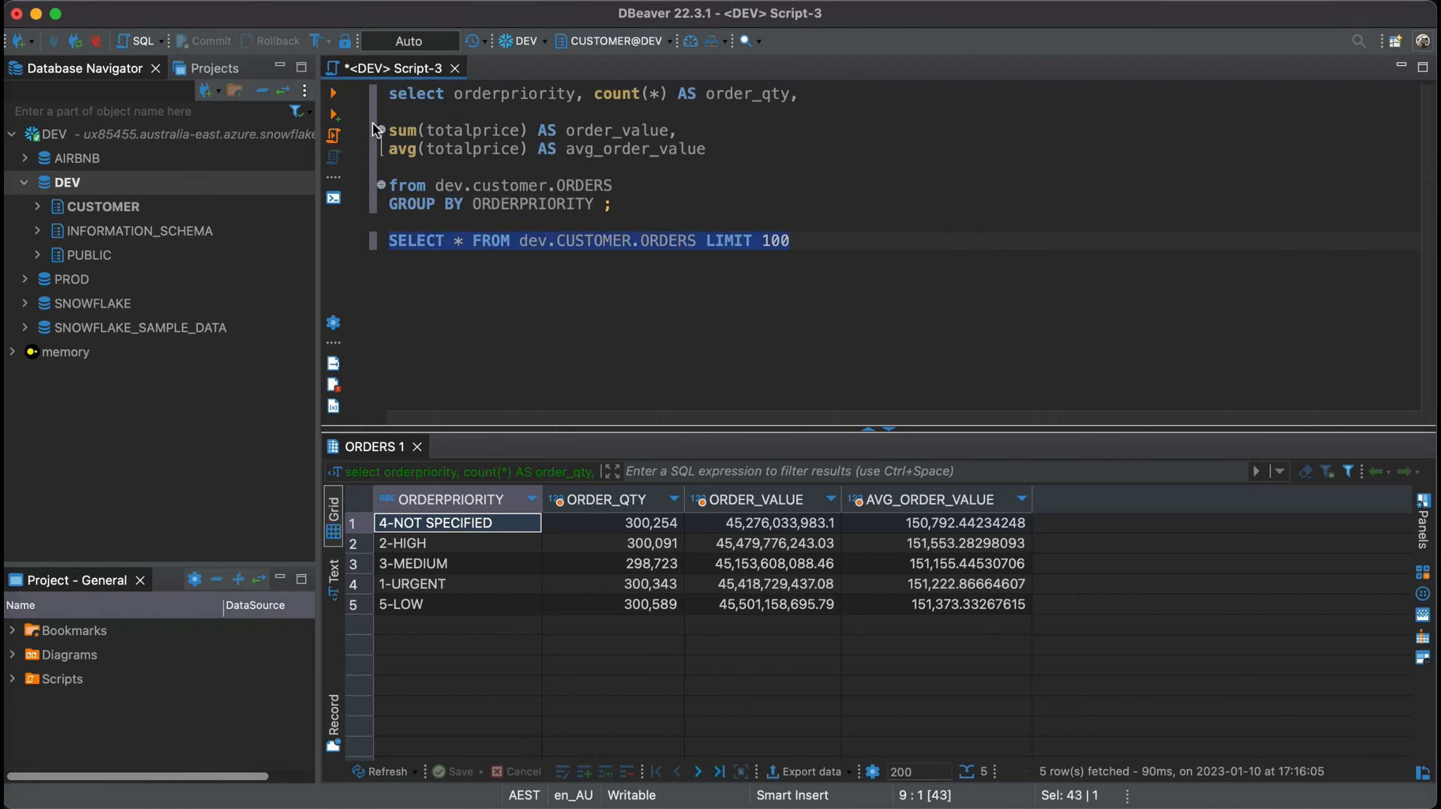
click(333, 93)
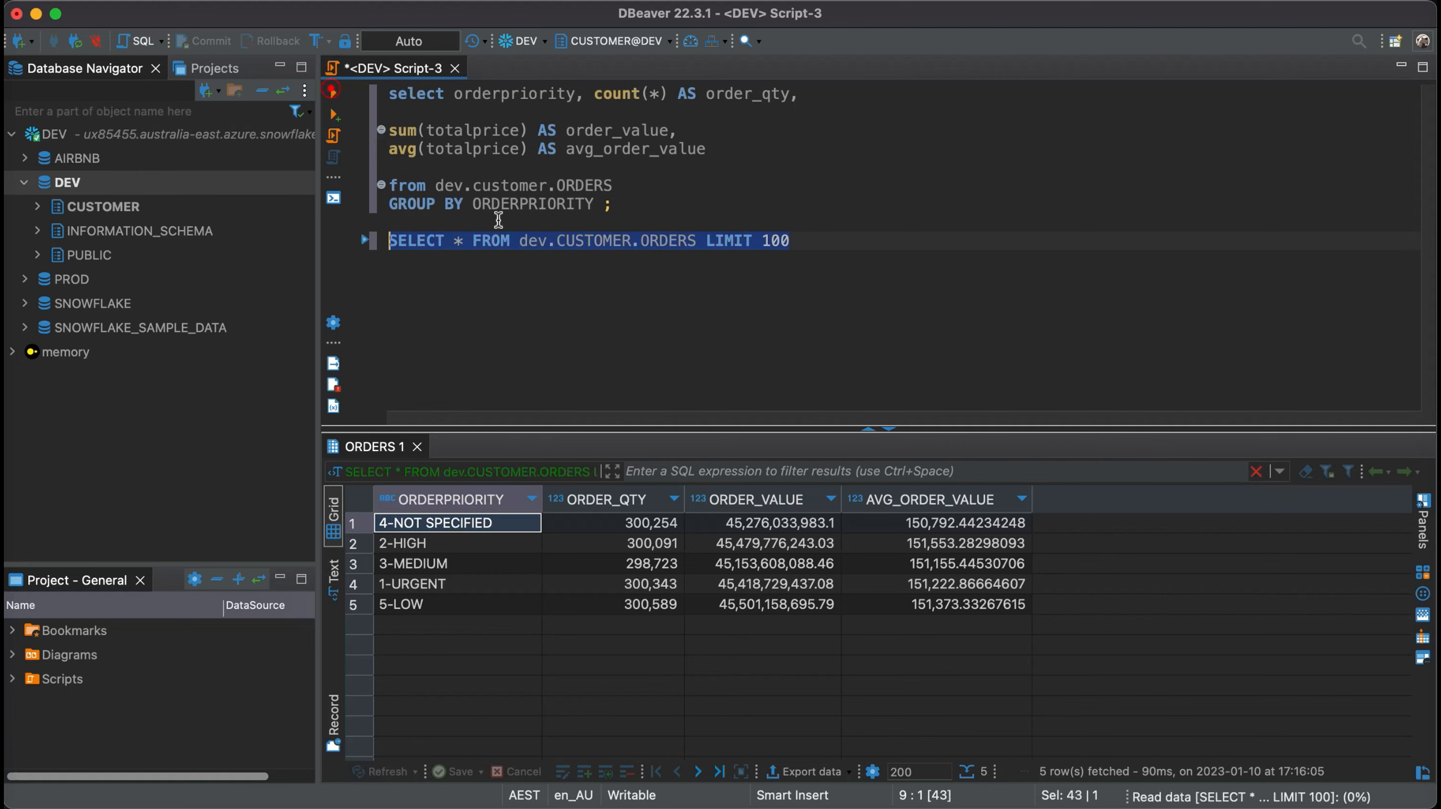
- Filter the ORDERS results with the expression orderpriority like '1%'
click(915, 474)
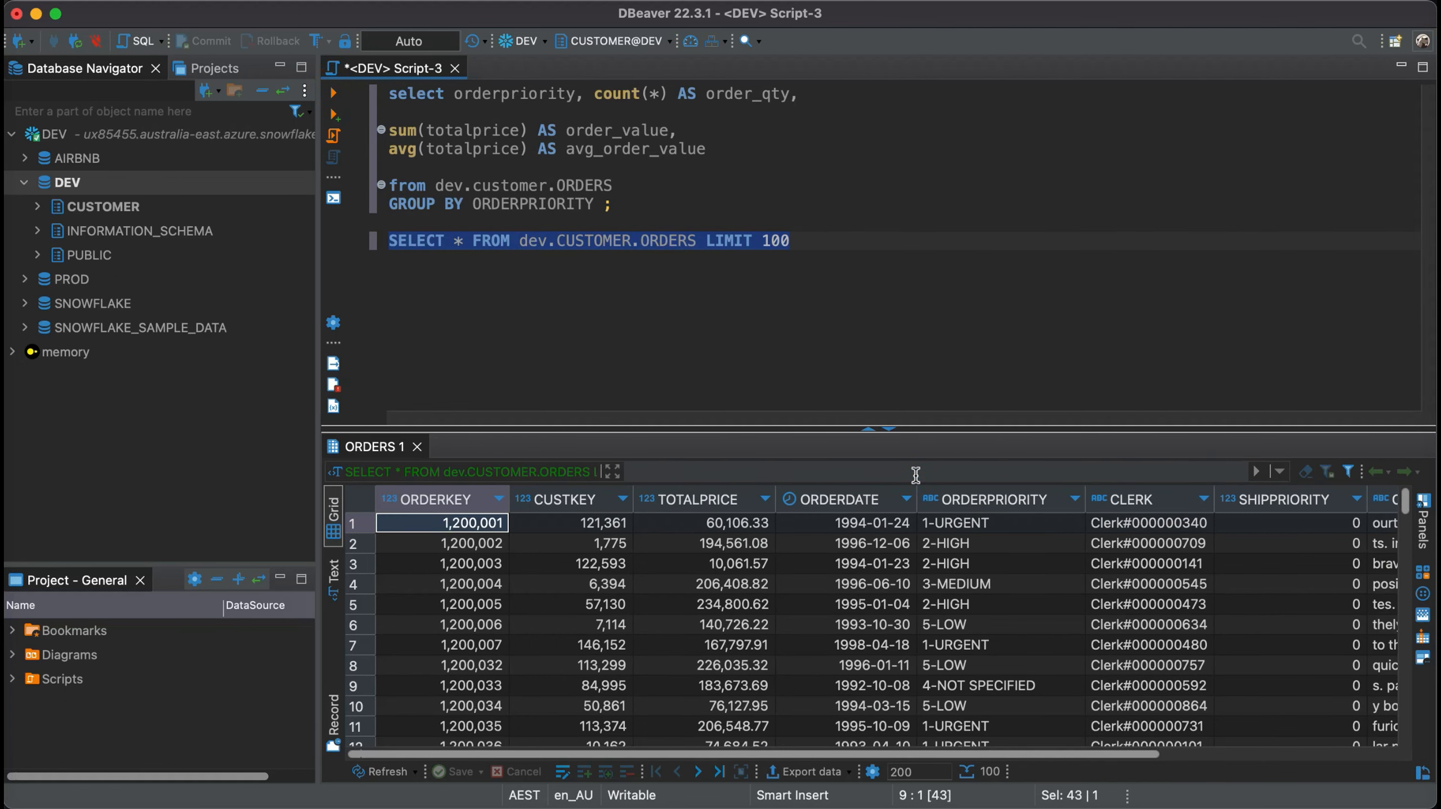
text(orderpriorit)
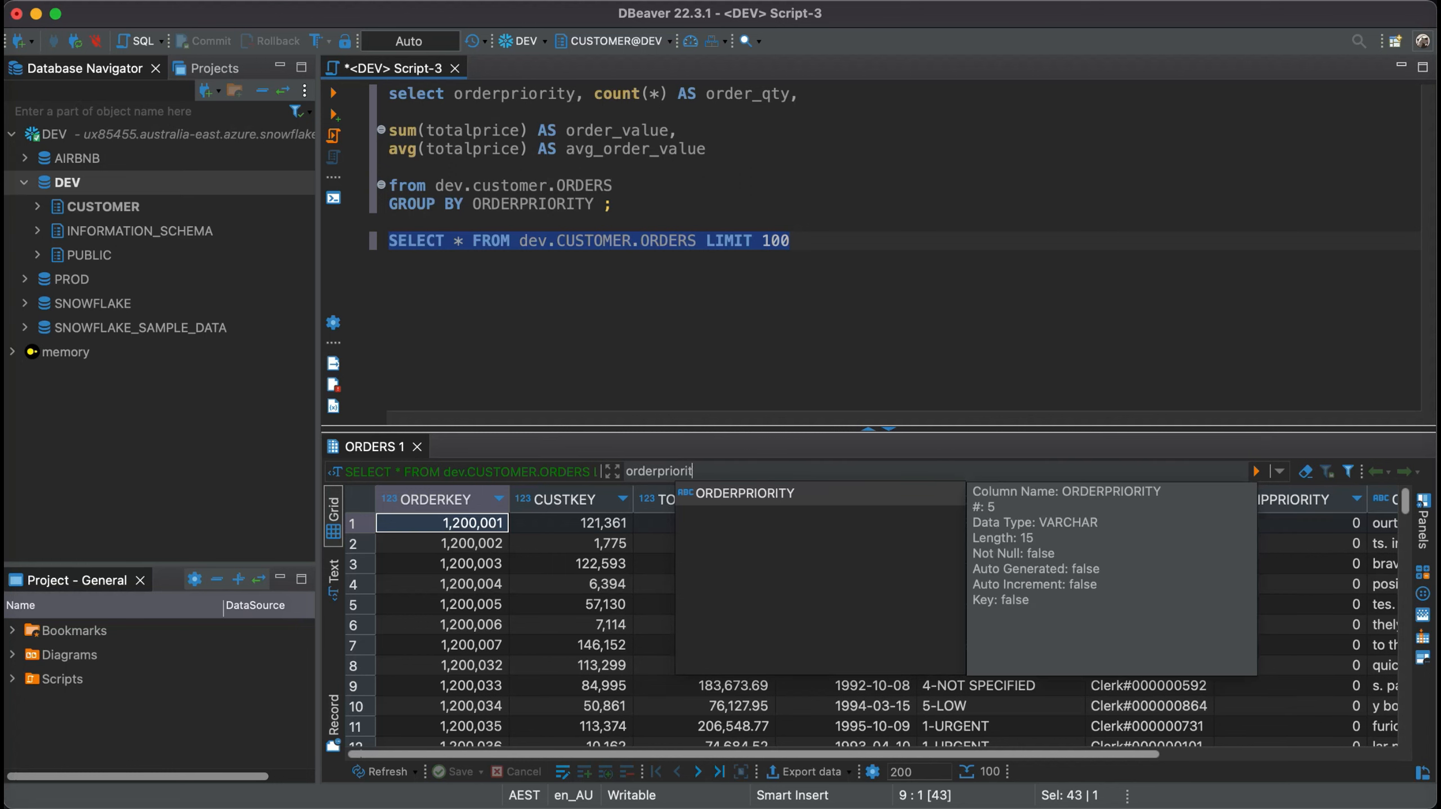
text(y like '1)
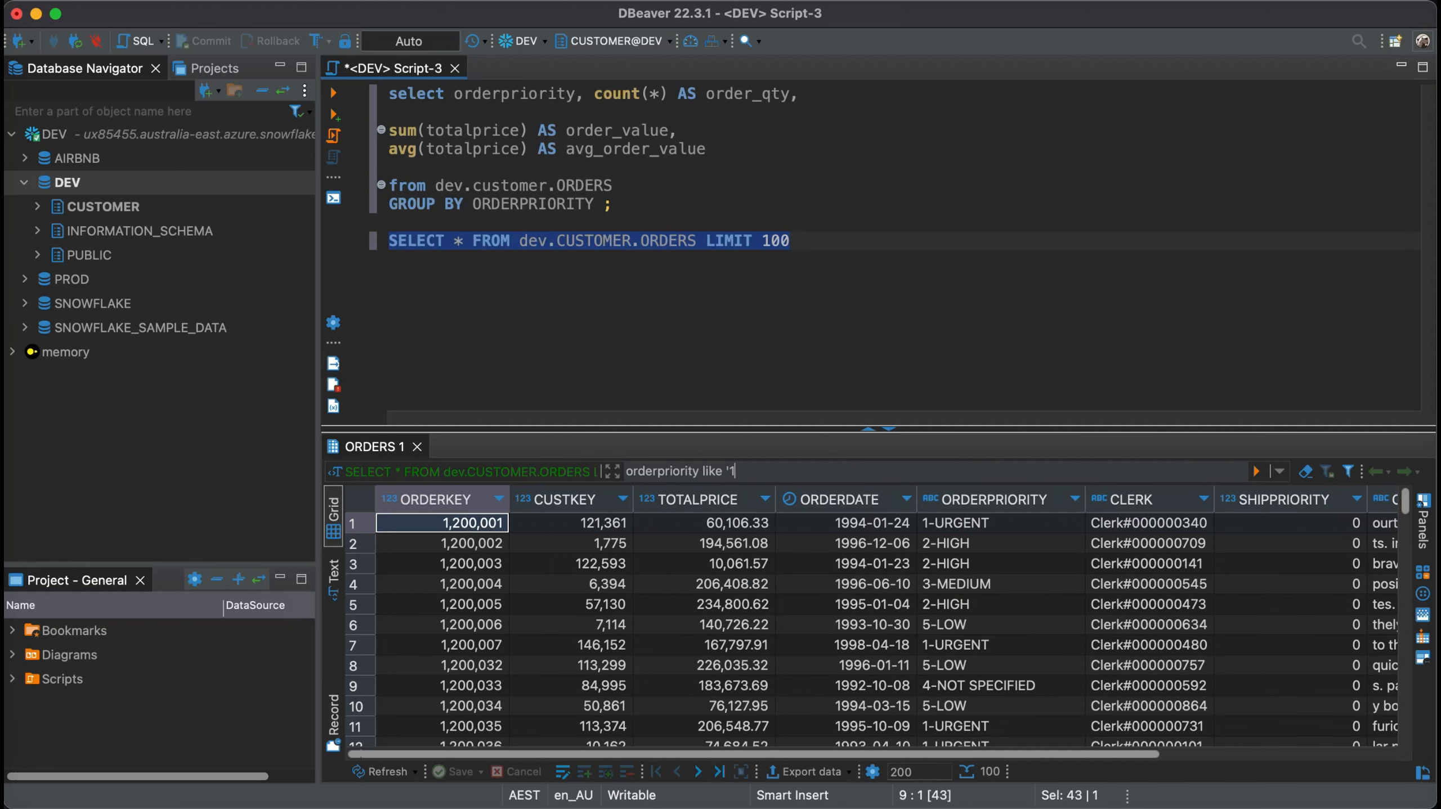
text(%')
key(Return)
- Extend the ORDERS results filter with and orderdate = '1994-01-14' and apply it
text(and or)
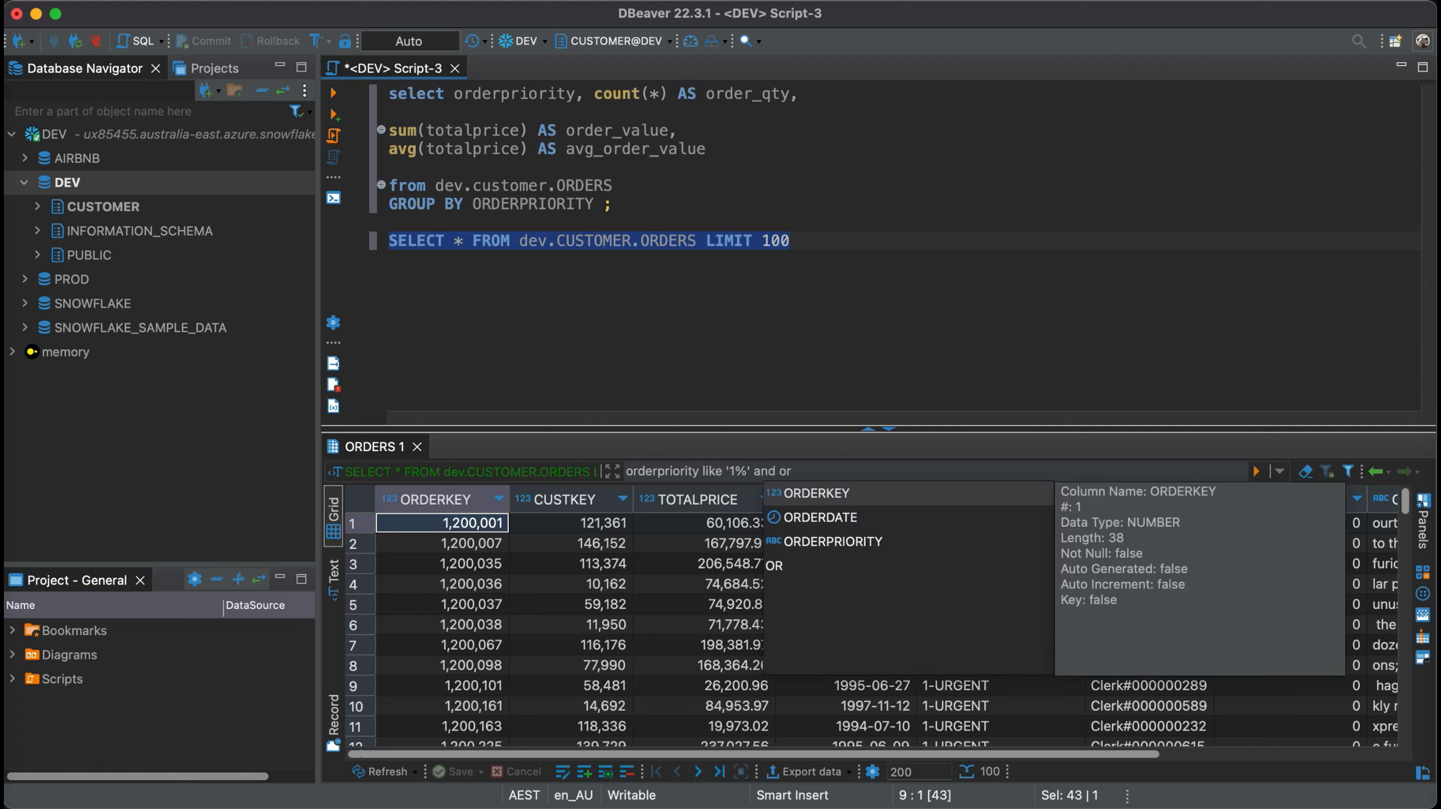
text(d)
key(Down)
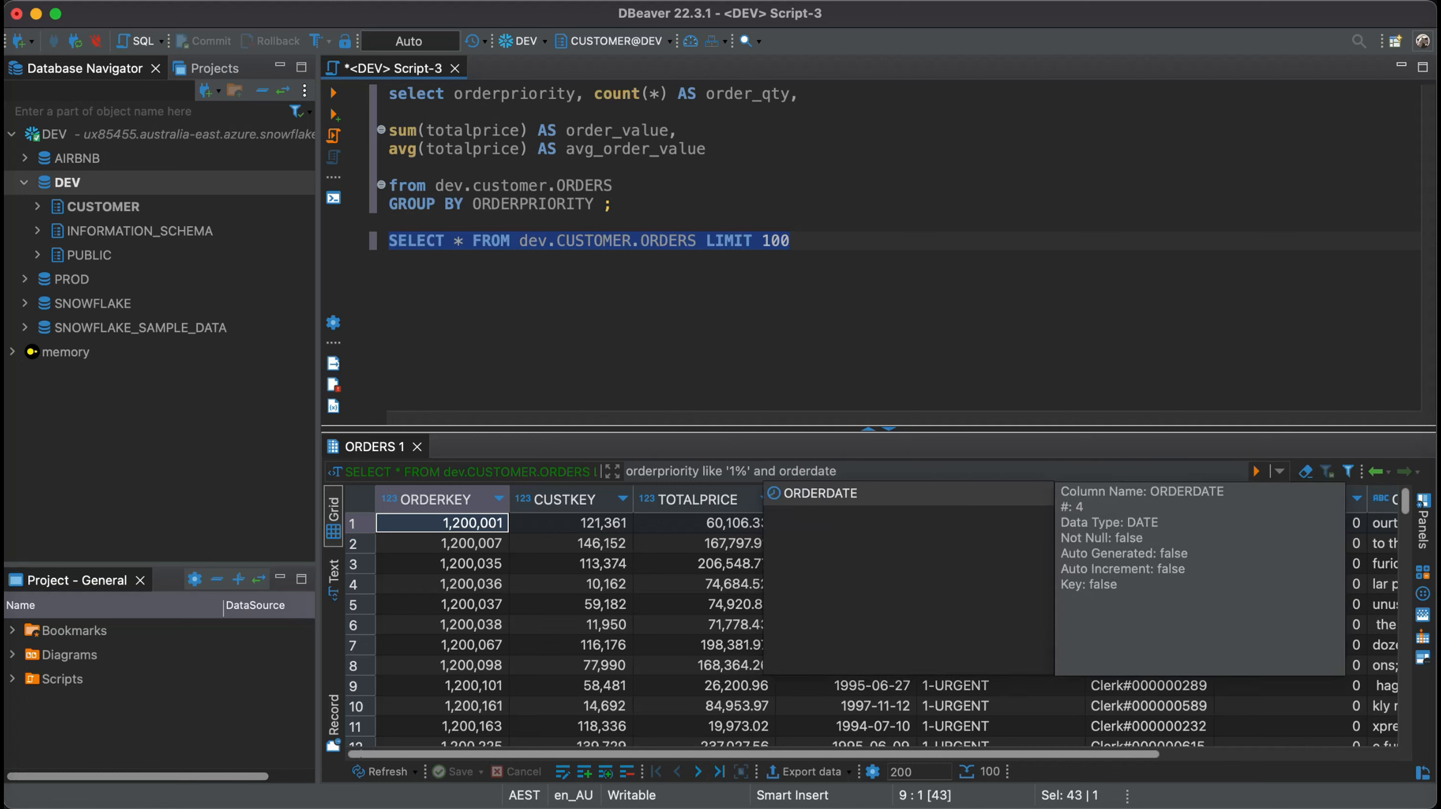
key(Return)
text(= '1994-01-14)
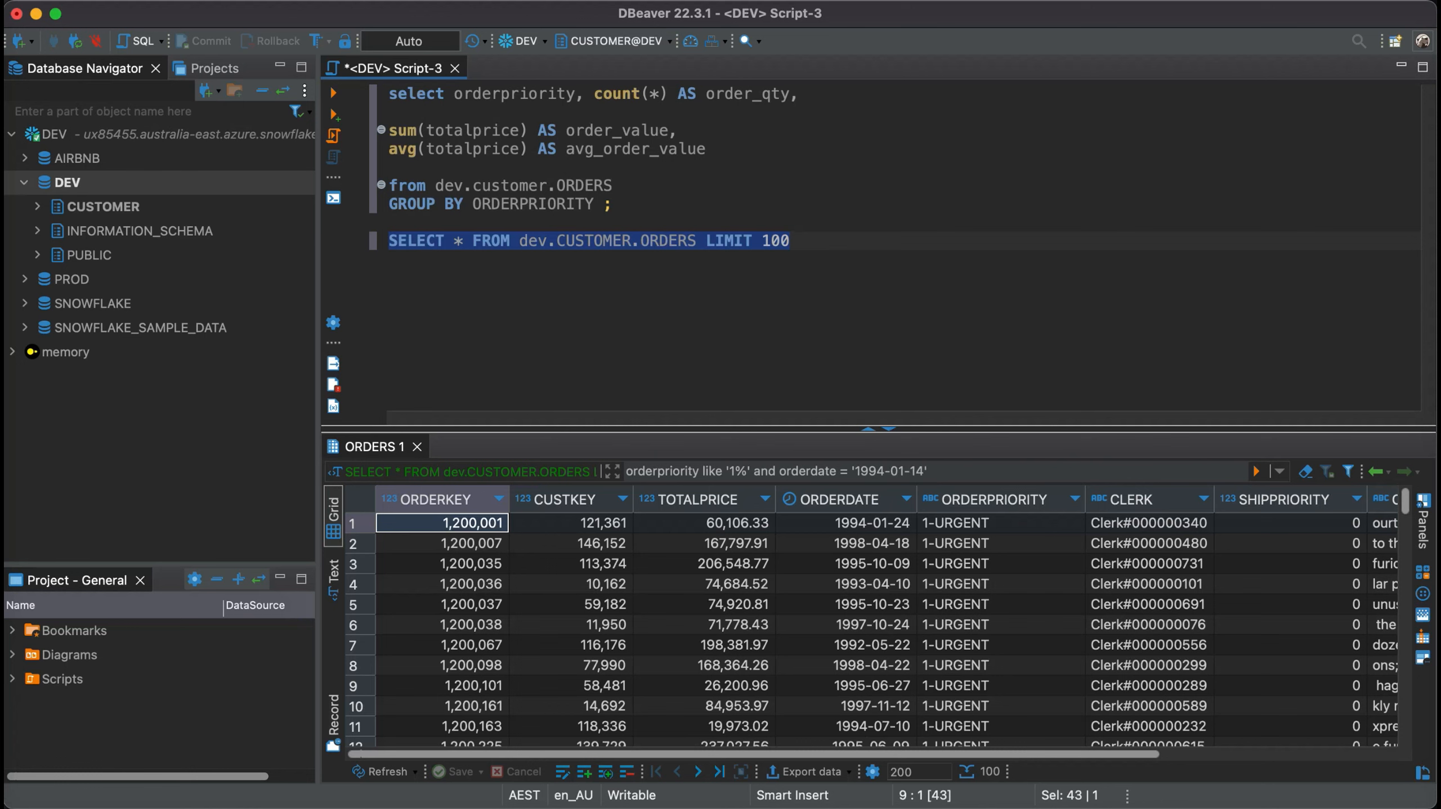
key(Return)
scroll(927, 657, down, 5)
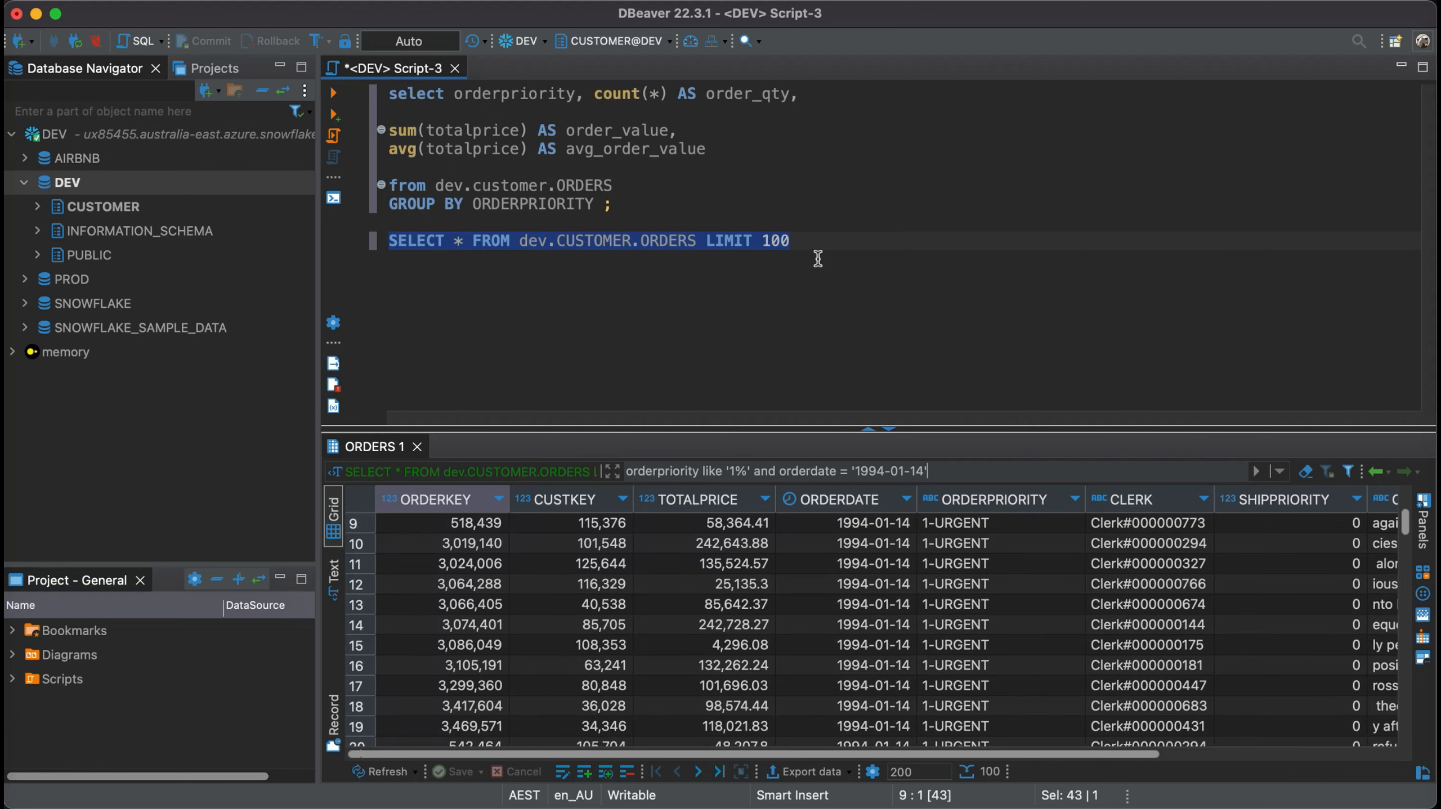
- Format the SQL of the entire script, covering both queries
click(810, 241)
key(super+a)
right_click(442, 107)
mouse_move(583, 160)
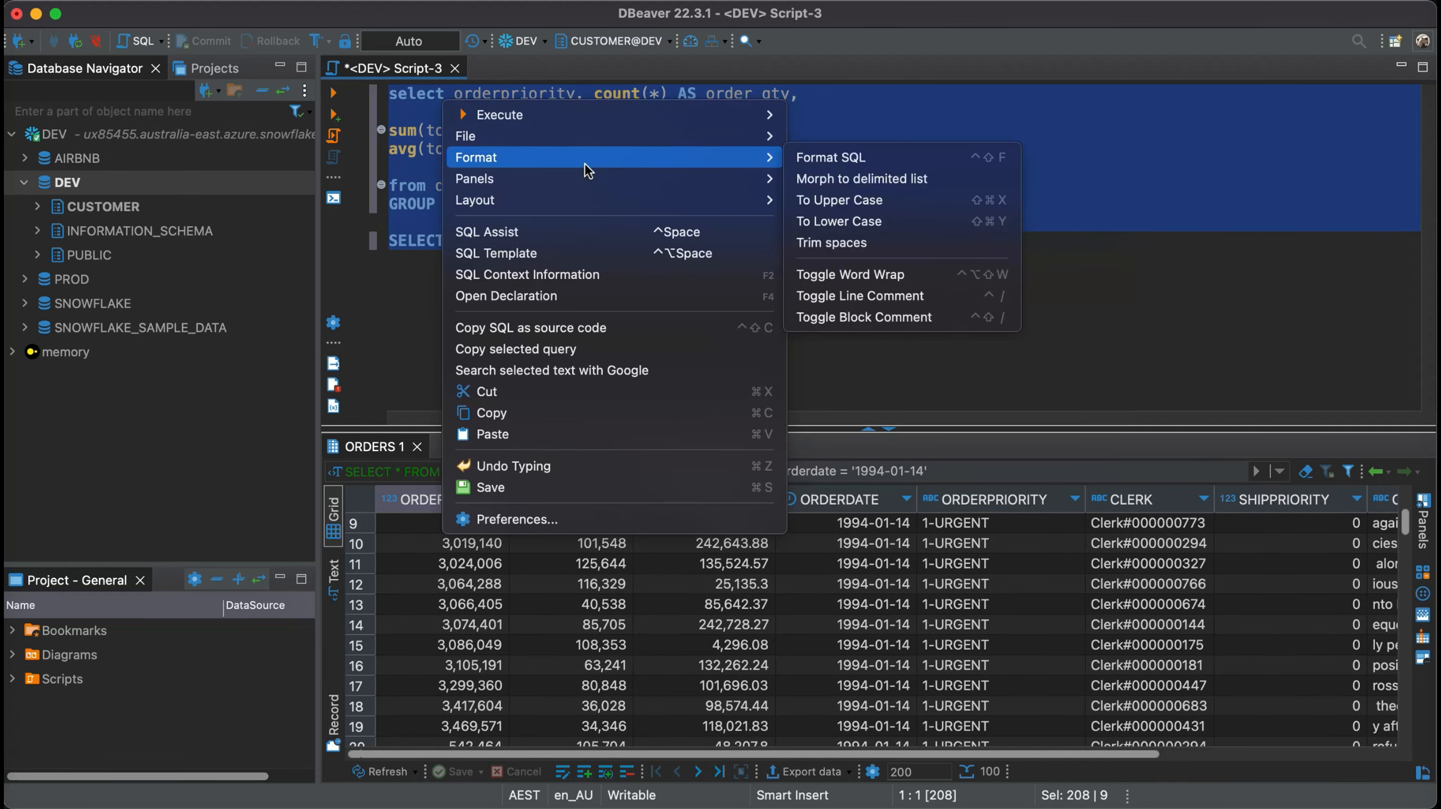
click(850, 156)
click(553, 276)
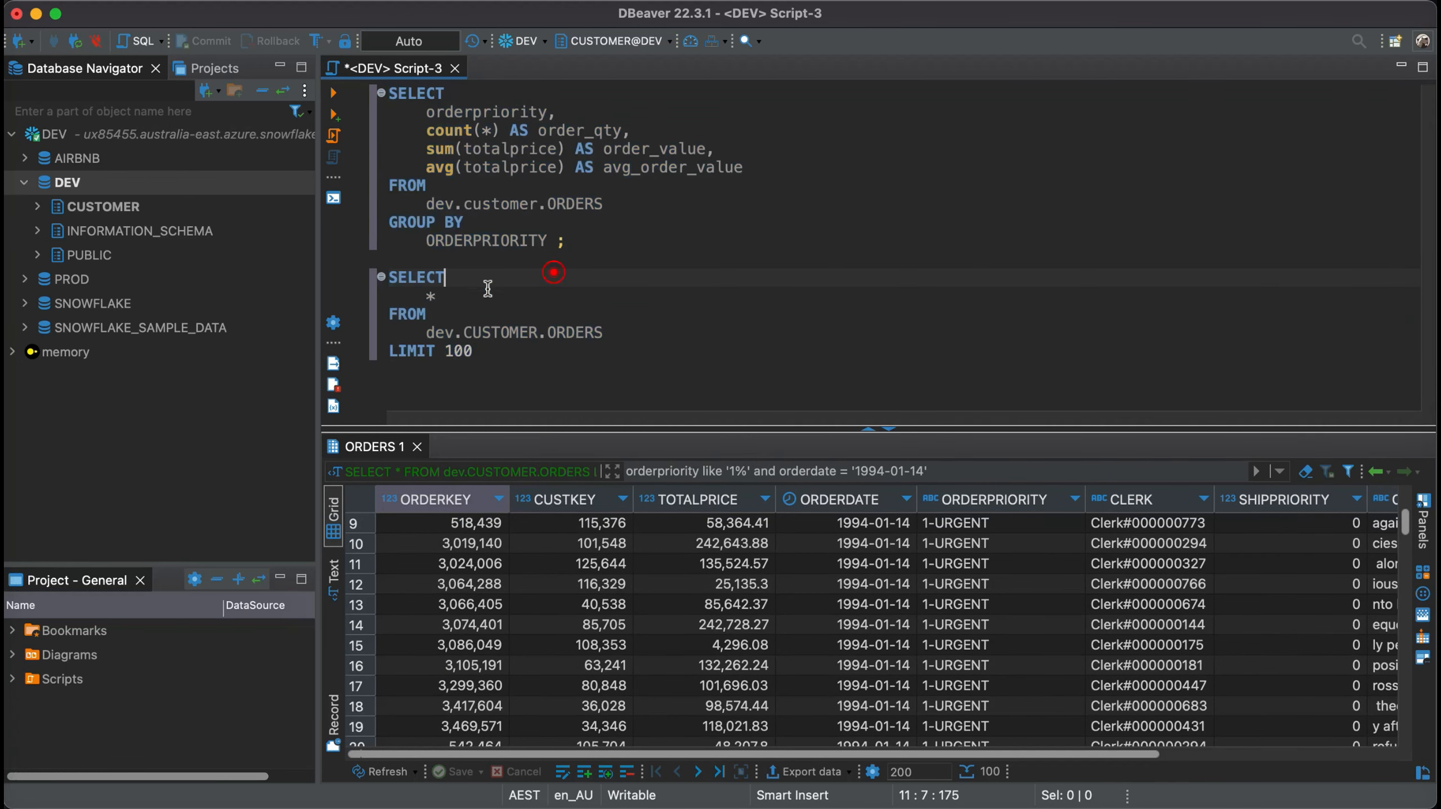
- Convert the table reference dev.CUSTOMER.ORDERS in the second query to upper case
double_click(448, 332)
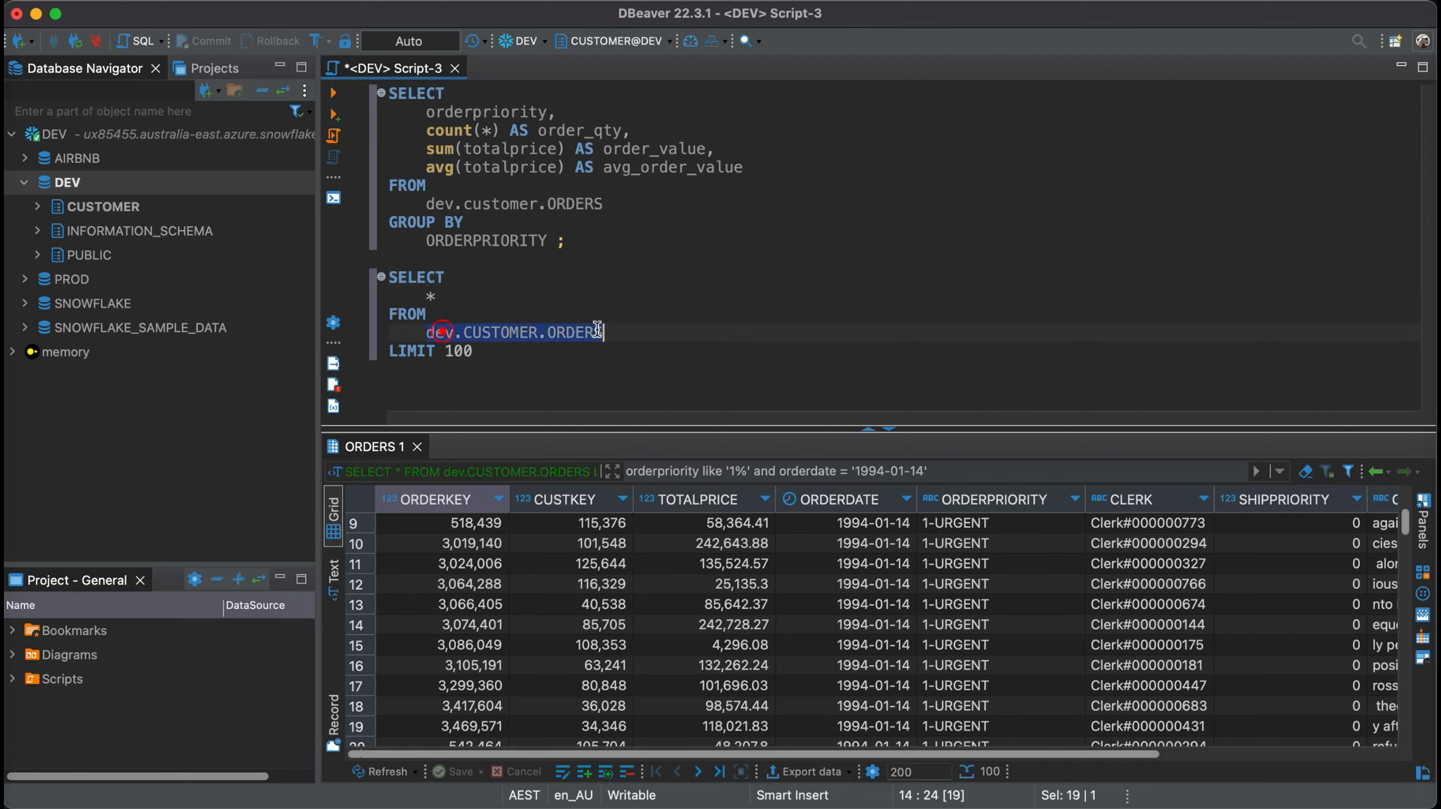
right_click(594, 333)
mouse_move(779, 385)
click(987, 427)
- Convert the second query's table reference DEV.CUSTOMER.ORDERS to lower case
right_click(572, 336)
mouse_move(669, 374)
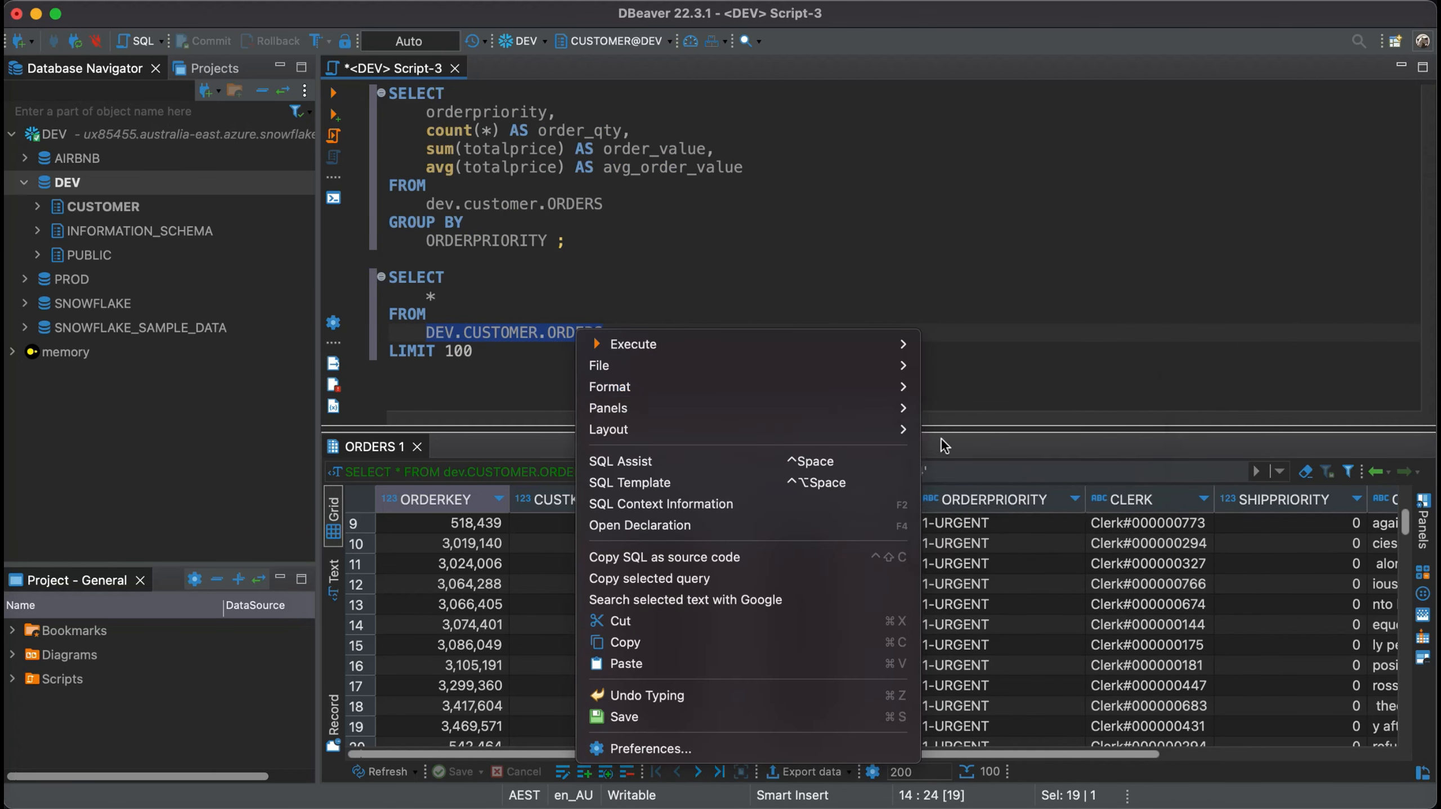
mouse_move(891, 391)
click(961, 456)
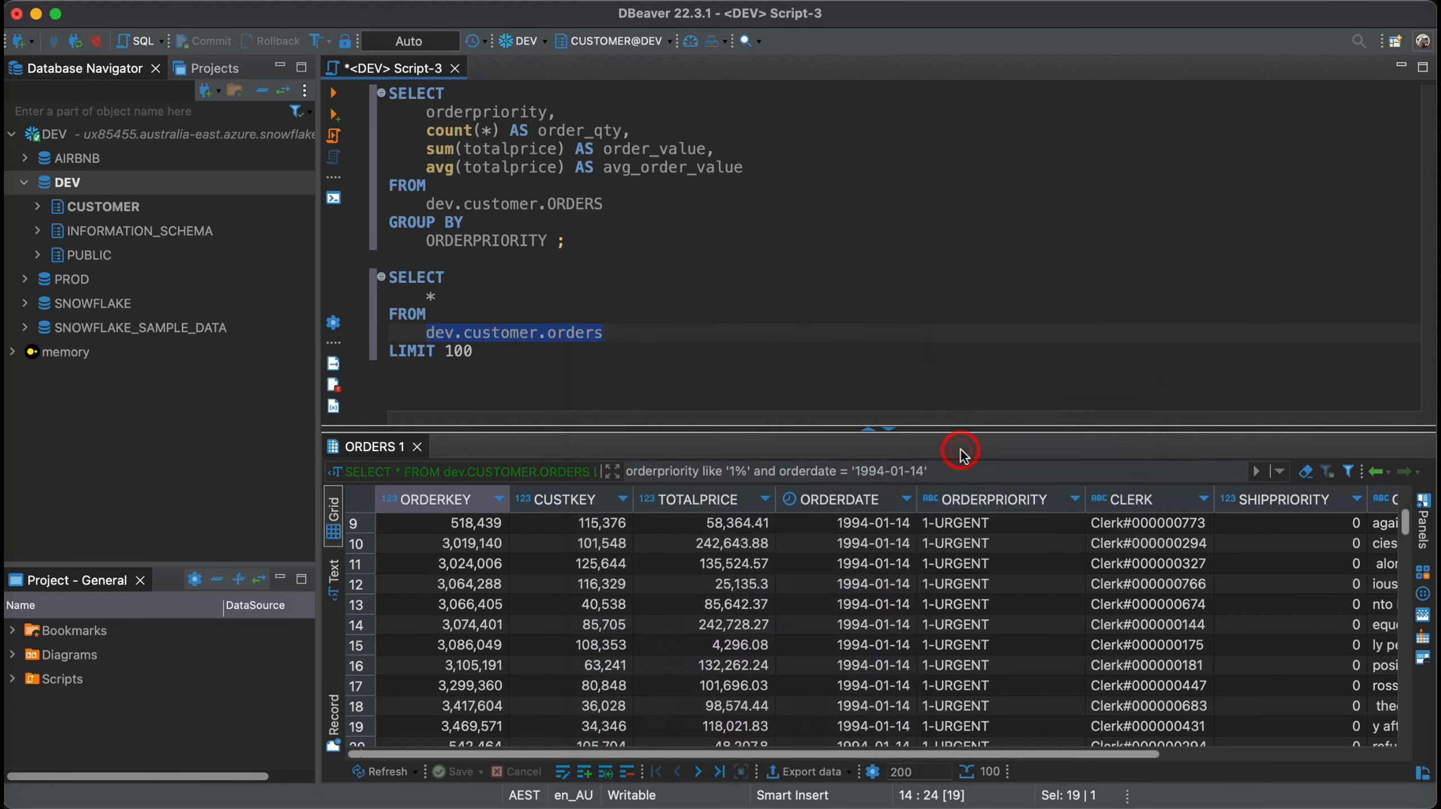
click(553, 280)
- Convert the text of the whole script, both queries included, to lower case
drag(483, 356, 468, 133)
right_click(468, 132)
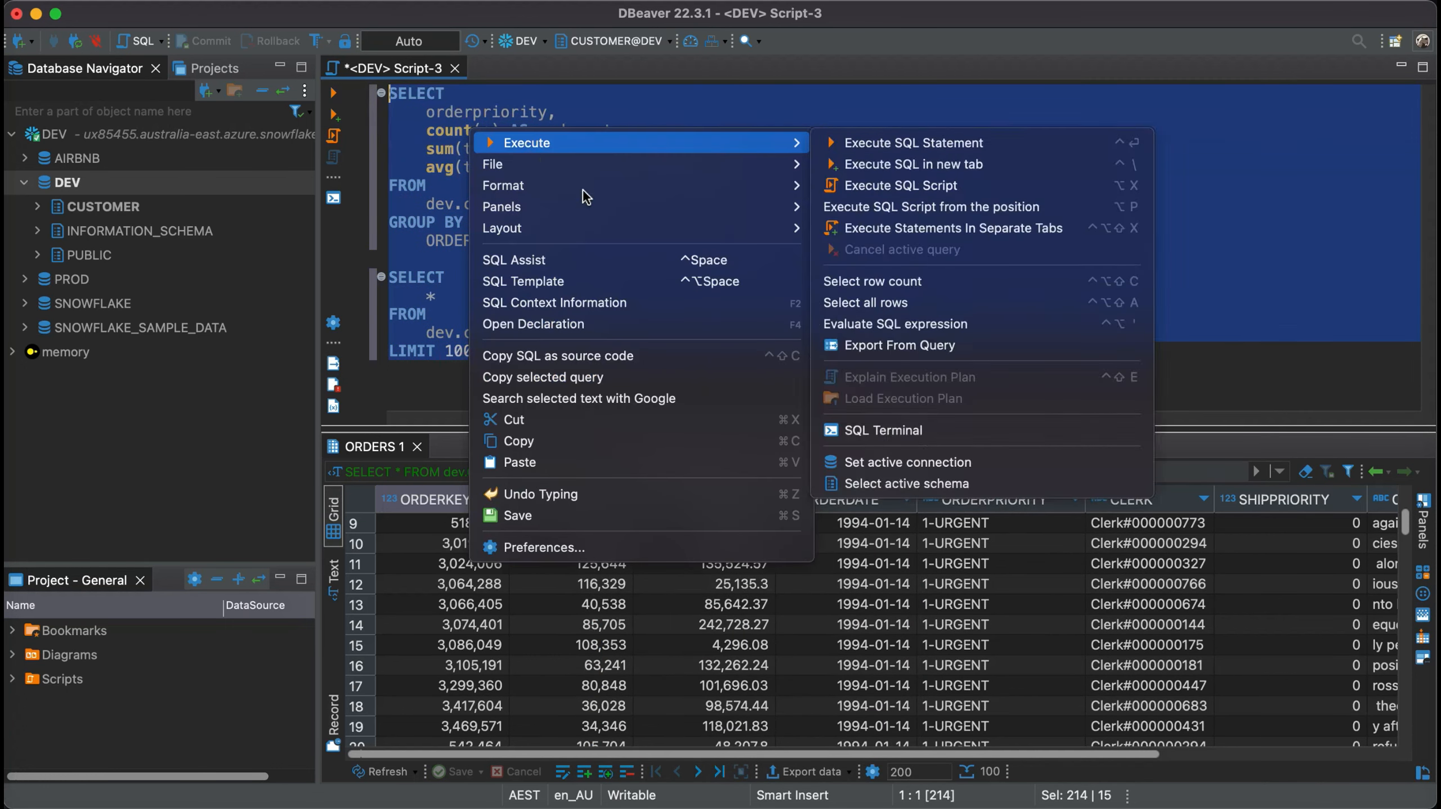
mouse_move(583, 189)
click(873, 248)
click(683, 330)
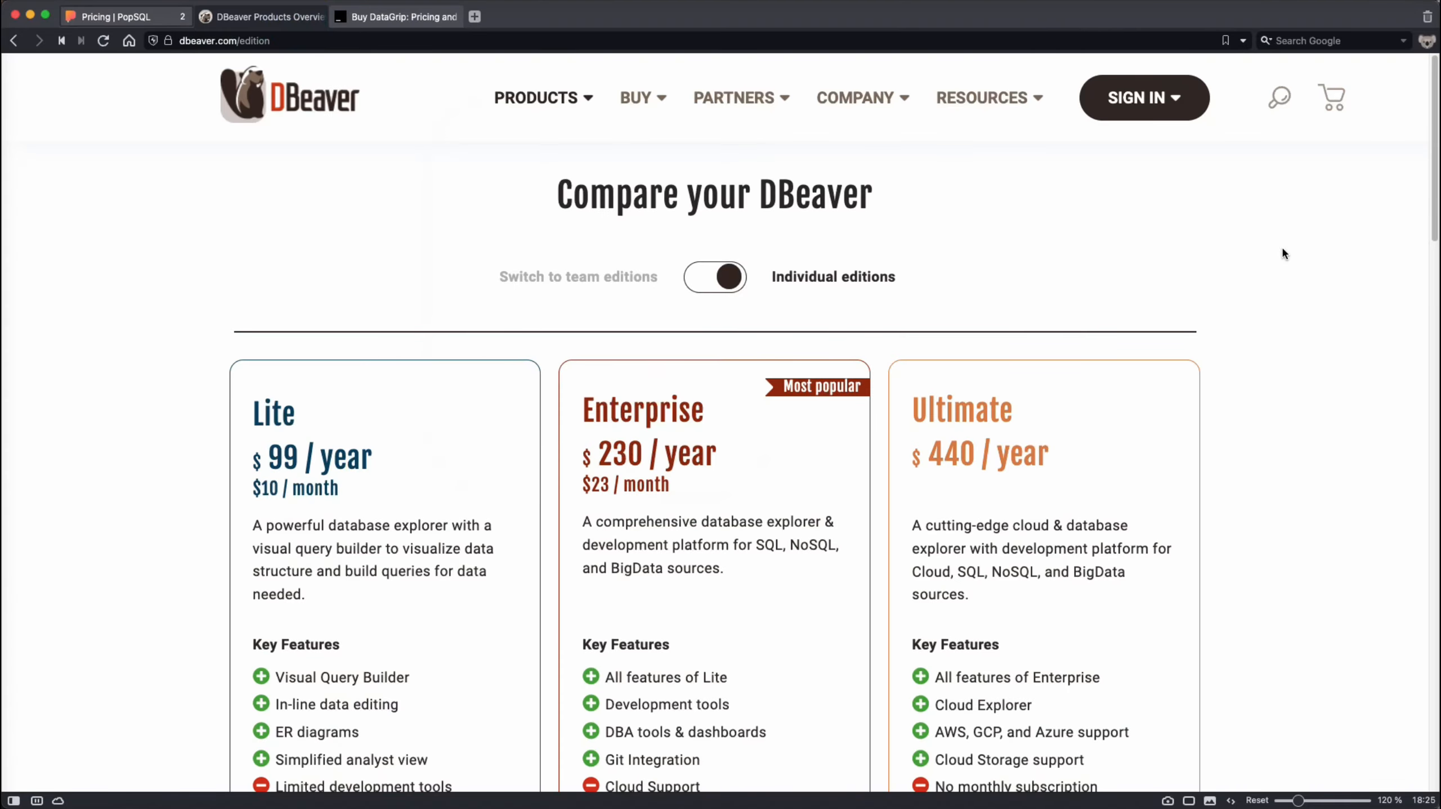
- Review the prices and key features of the individual editions on the DBeaver comparison page
scroll(1335, 304, down, 3)
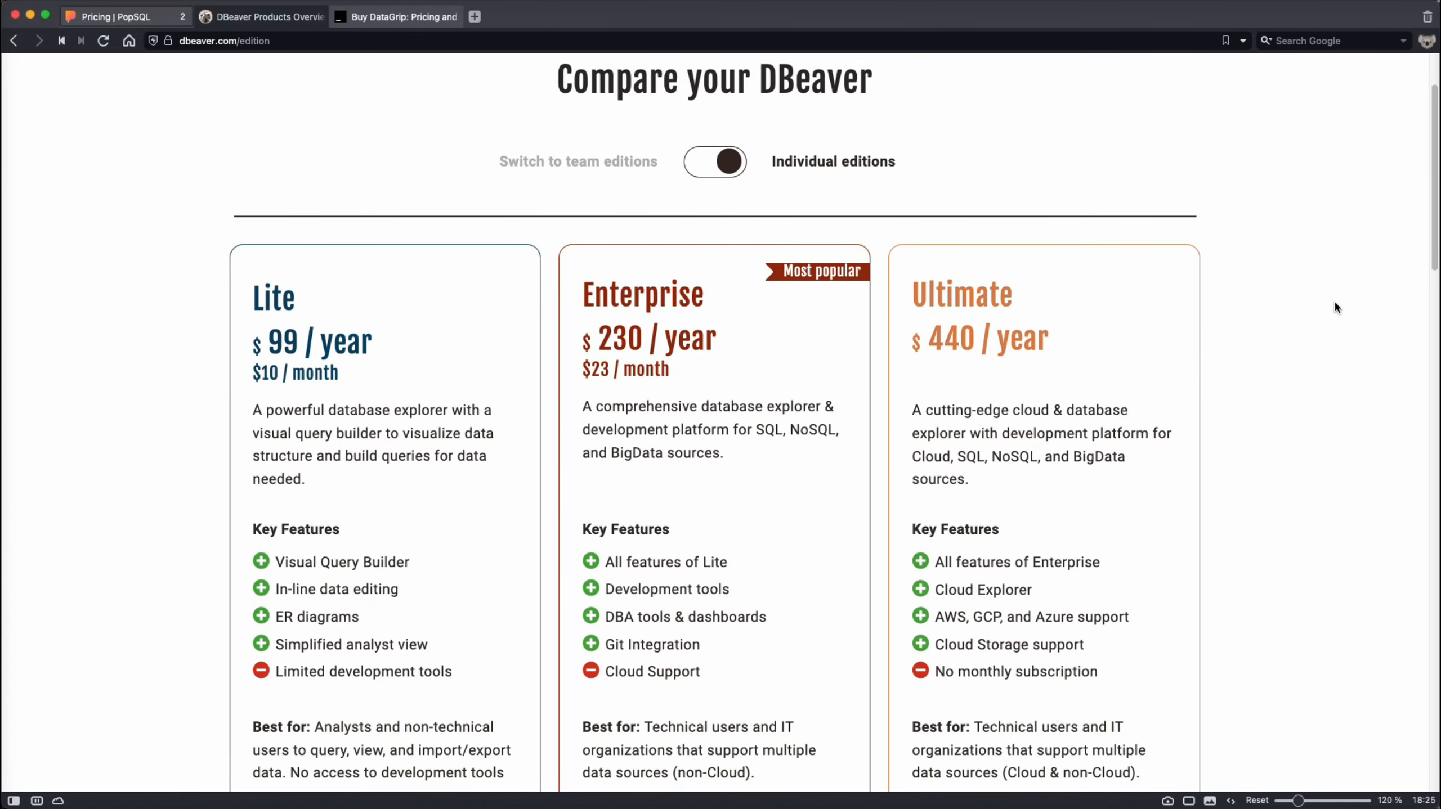
scroll(1335, 306, down, 3)
scroll(1334, 306, down, 2)
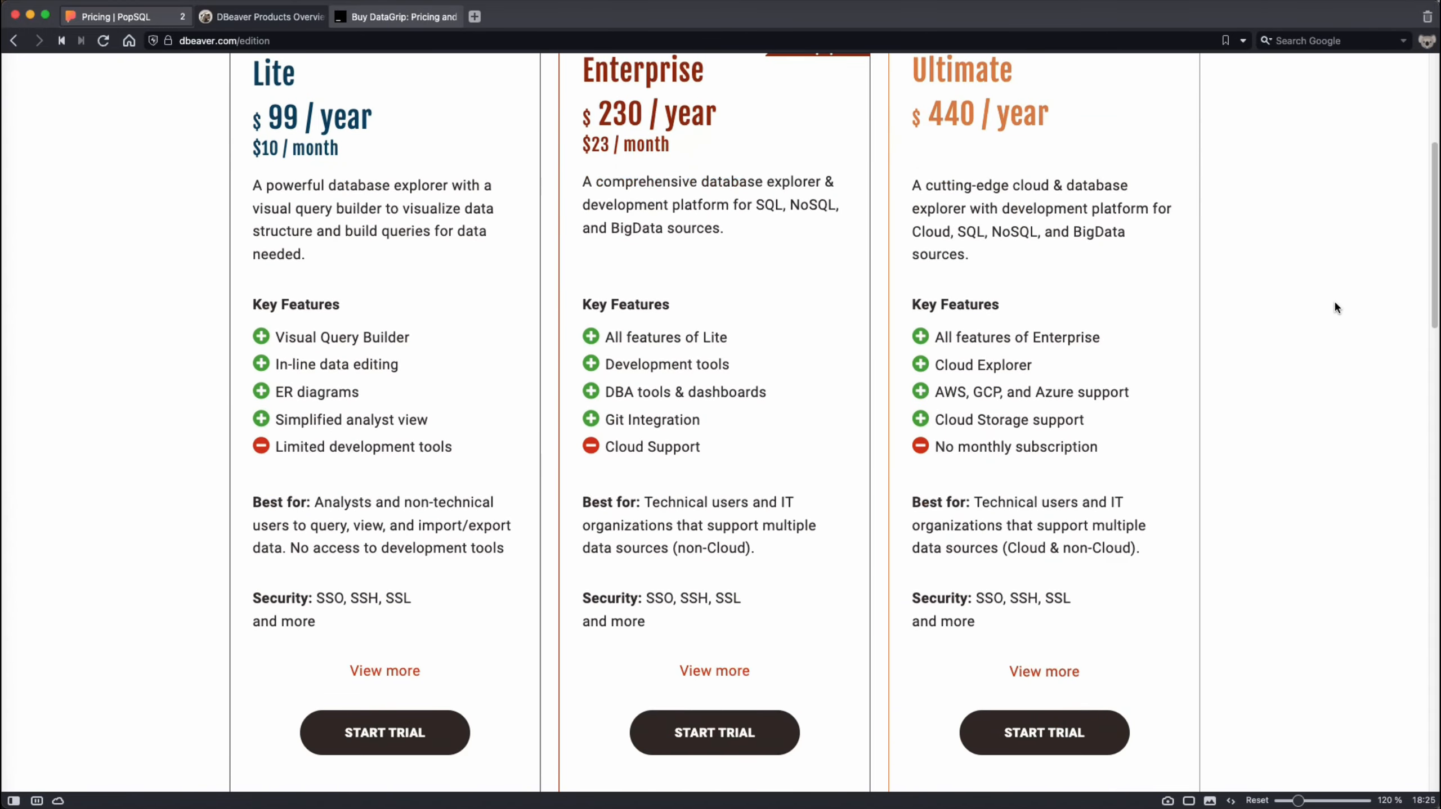
scroll(1330, 345, up, 6)
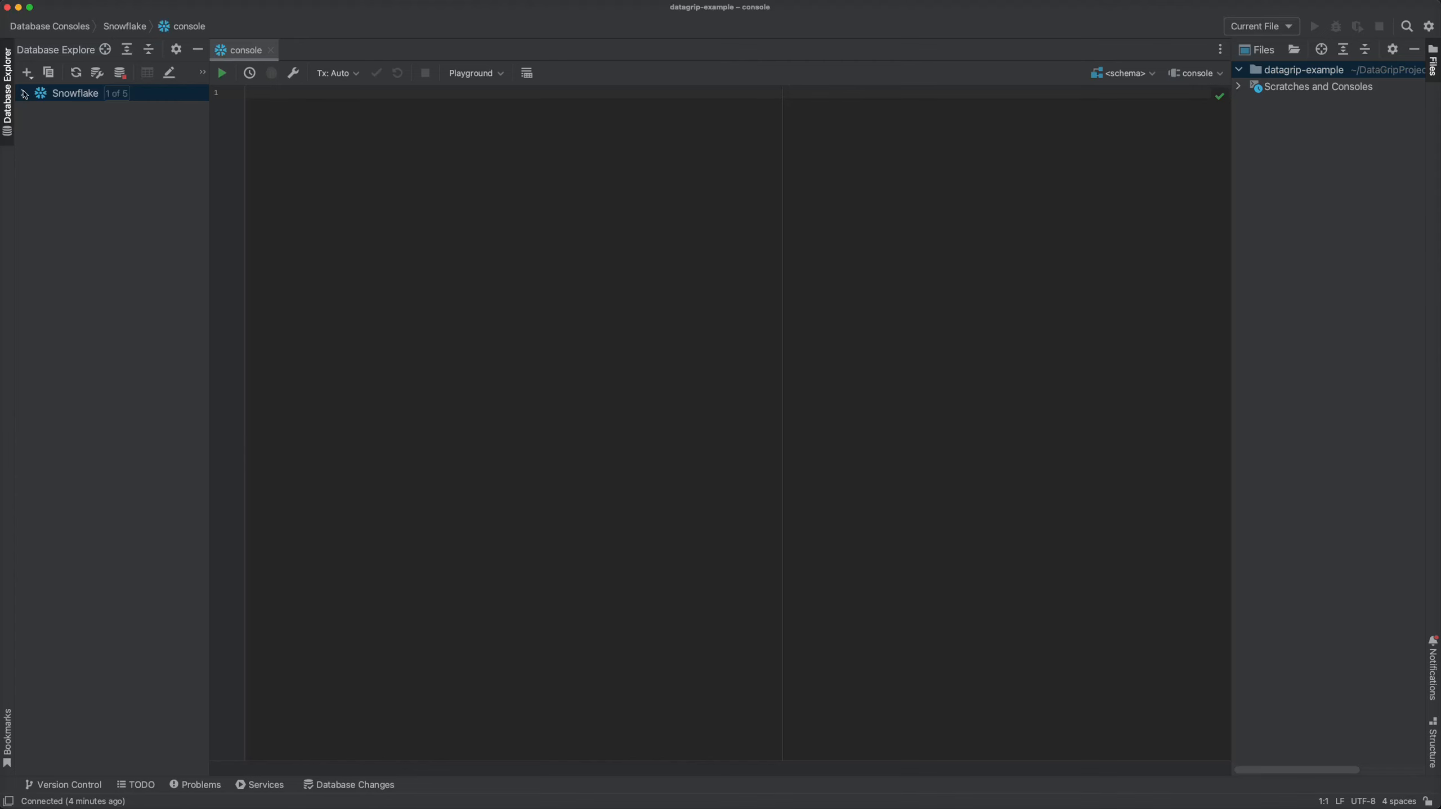
- In DataGrip, add the AIRBNB and PROD databases to those shown under the Snowflake data source
click(23, 93)
click(38, 109)
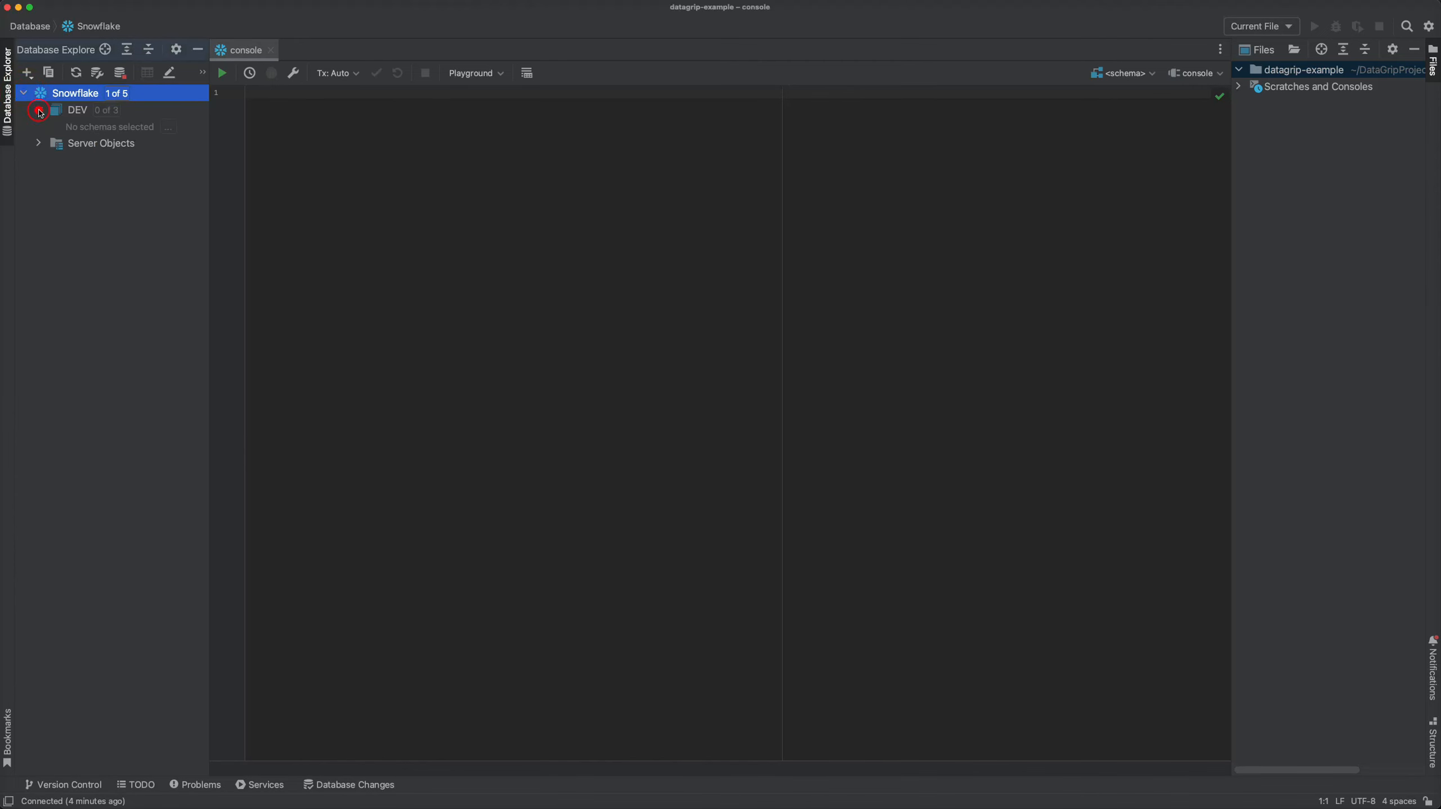
right_click(70, 94)
click(101, 105)
key(Escape)
click(38, 110)
click(23, 93)
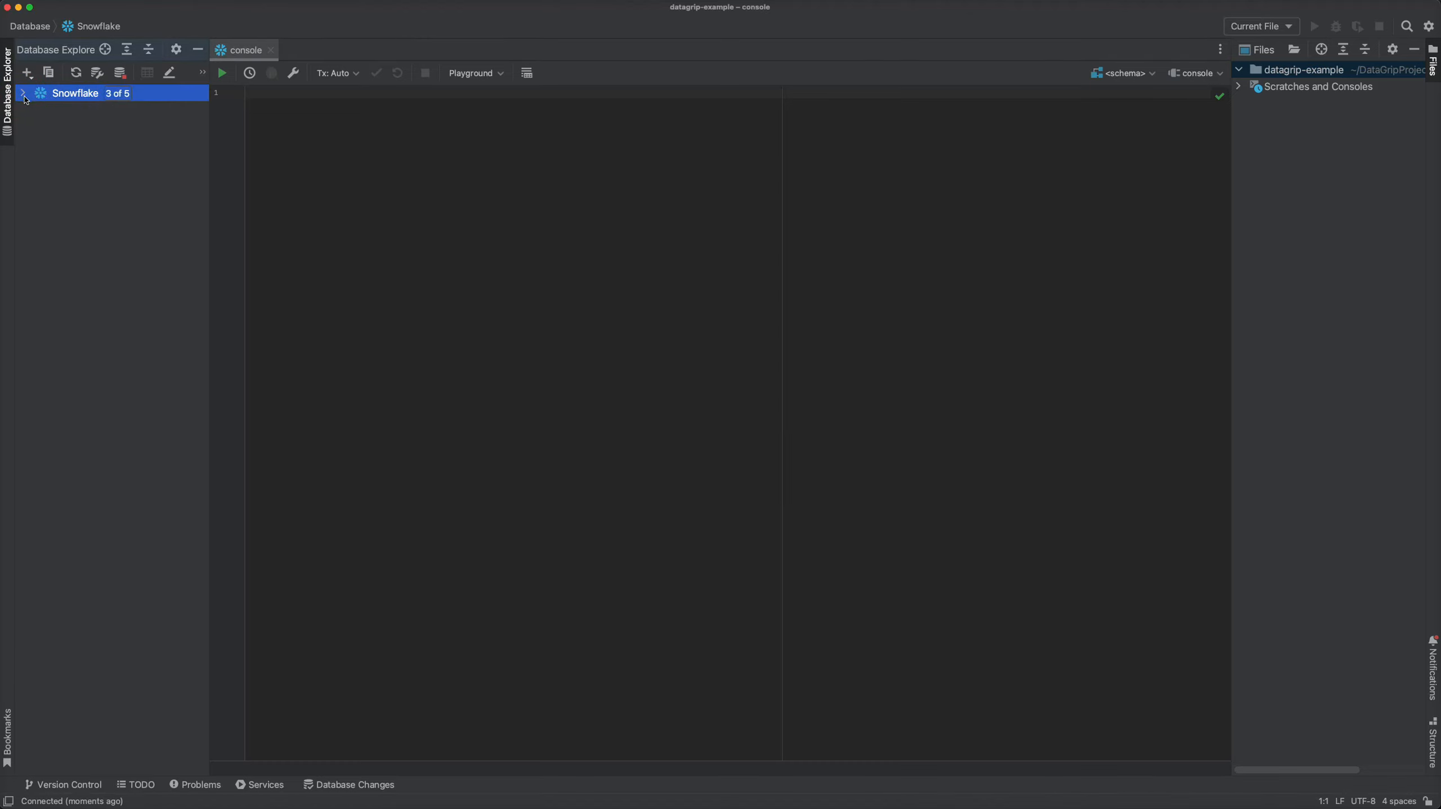
click(23, 93)
- Include all schemas of the DEV database in the Snowflake data source
click(38, 127)
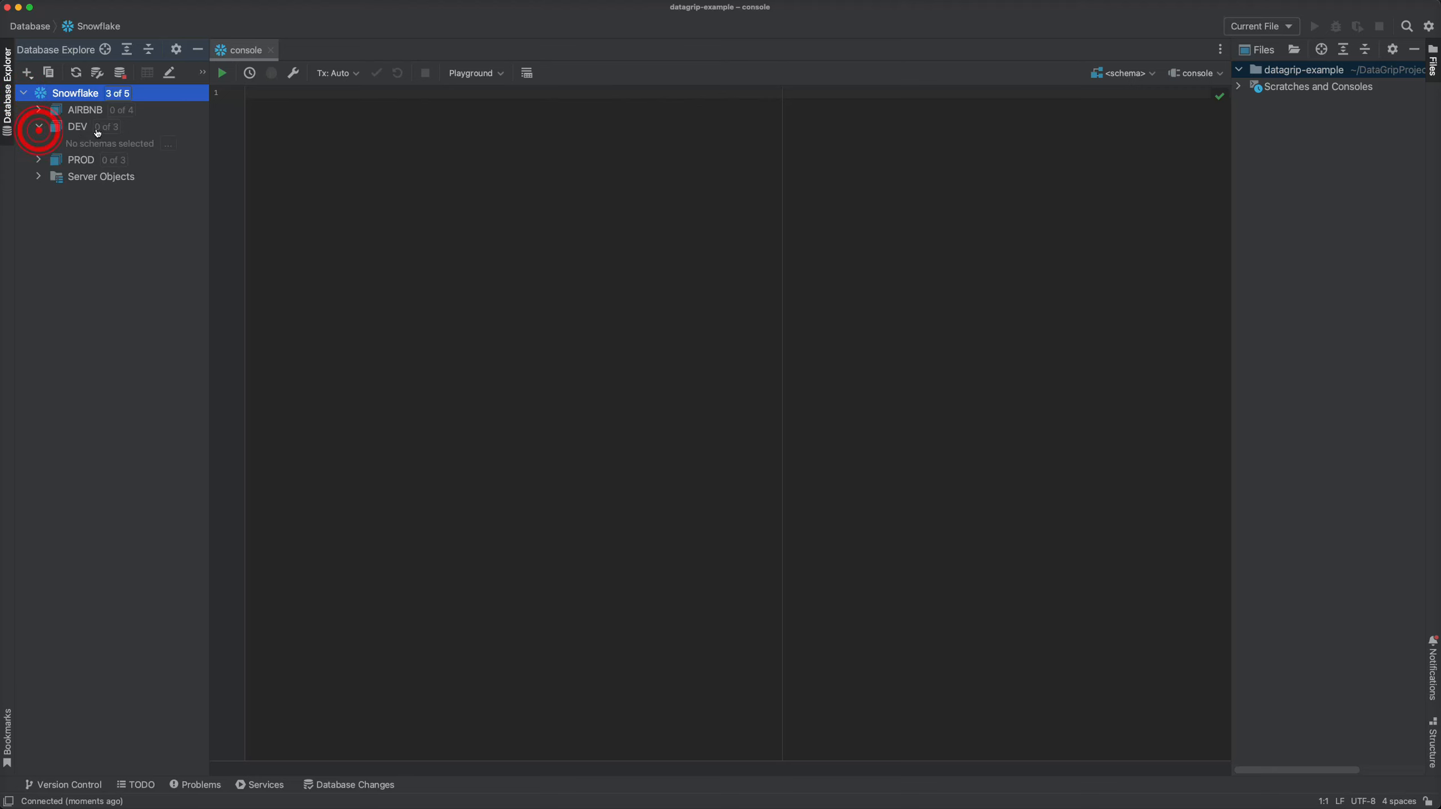
click(106, 127)
click(150, 239)
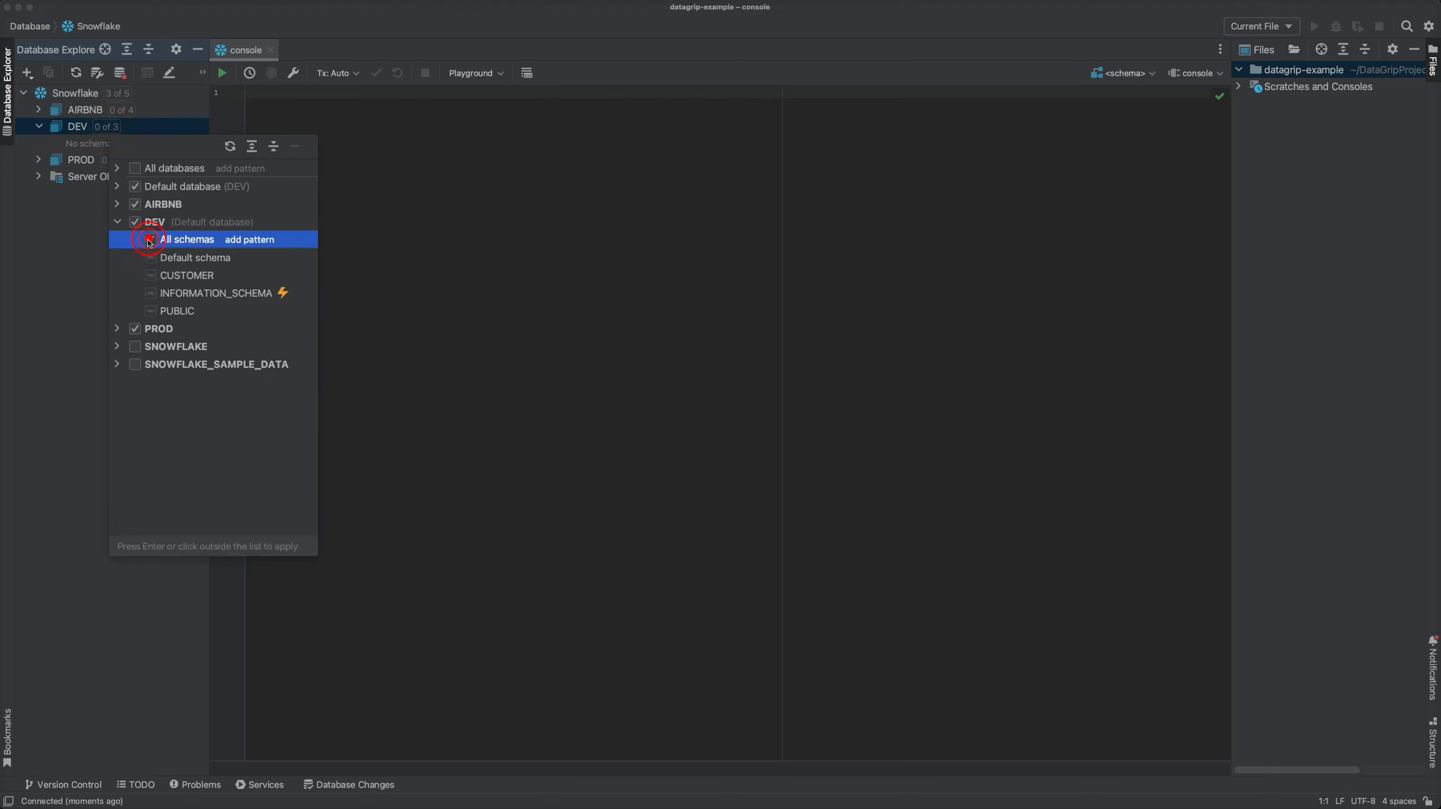
click(55, 244)
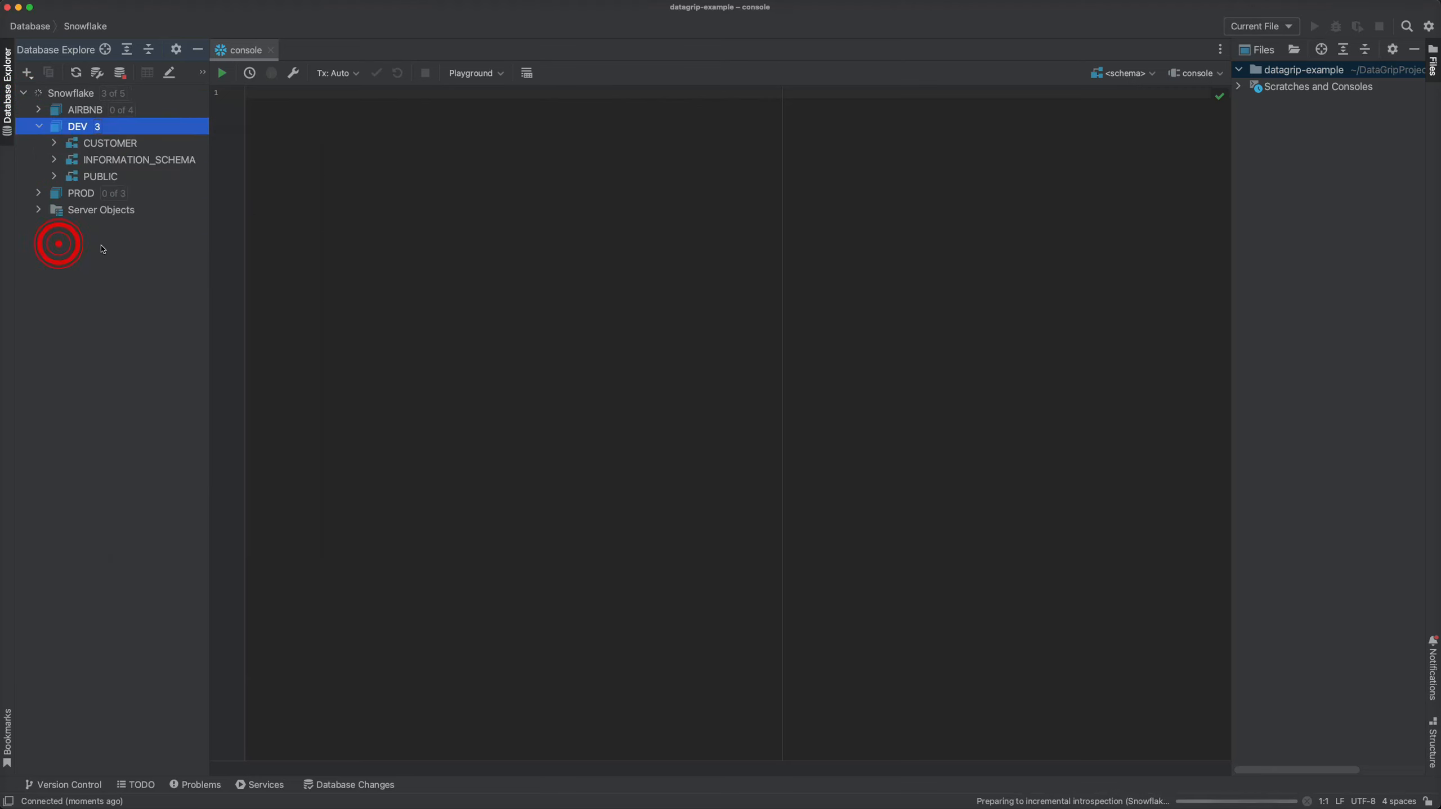
- Expand the tables of the DEV CUSTOMER schema, widen the database explorer, and open the CUSTOMER table's data
click(55, 143)
click(70, 160)
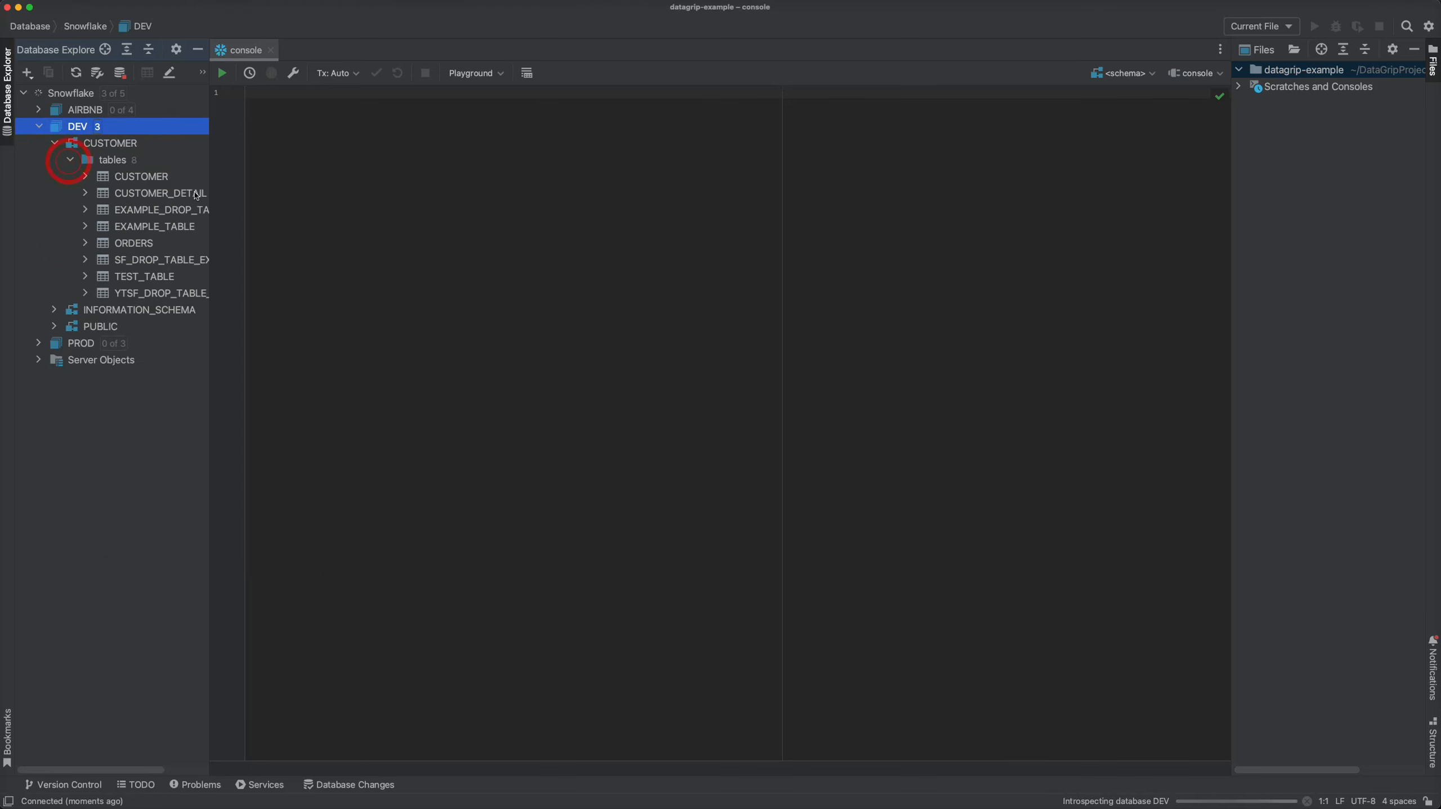
drag(210, 248, 306, 245)
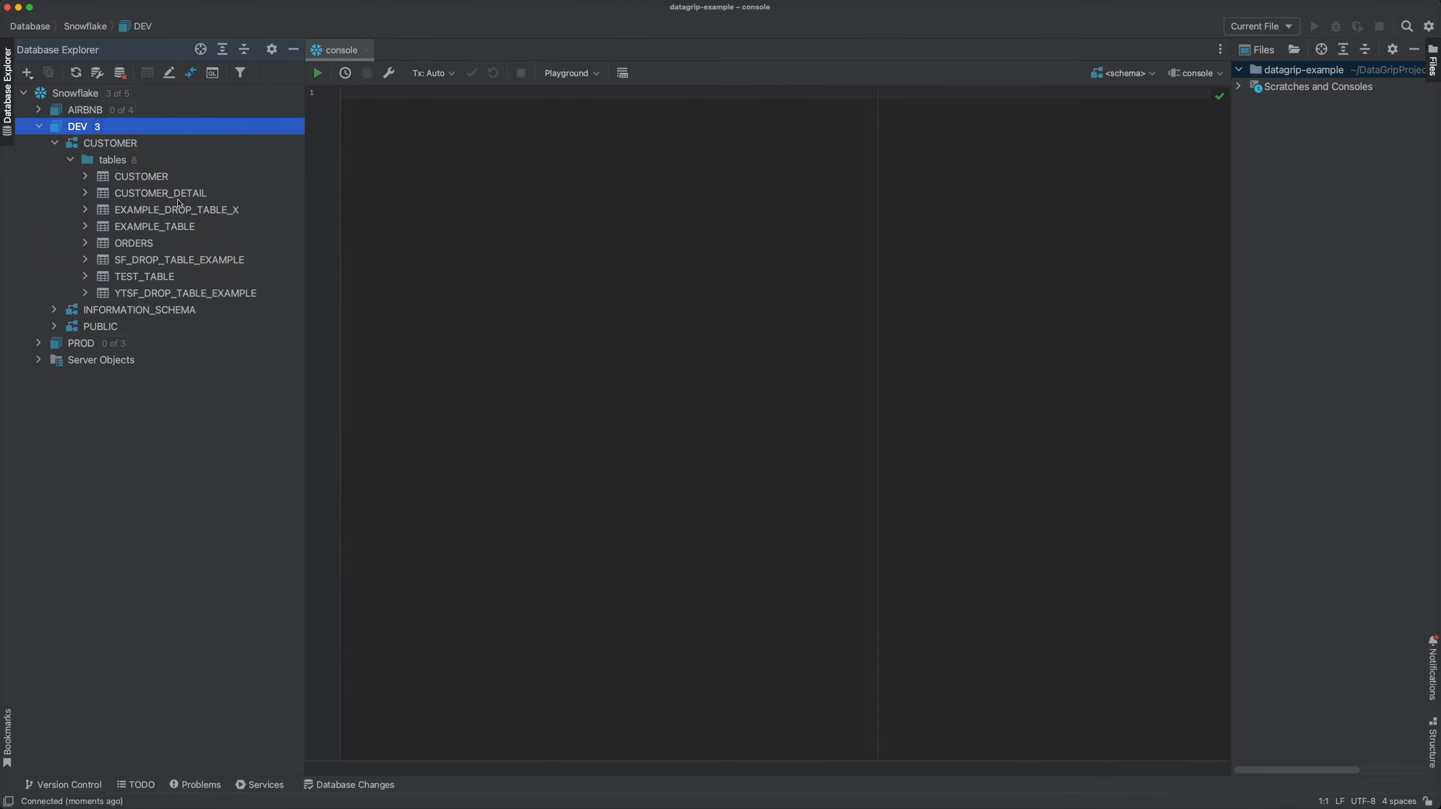
double_click(93, 180)
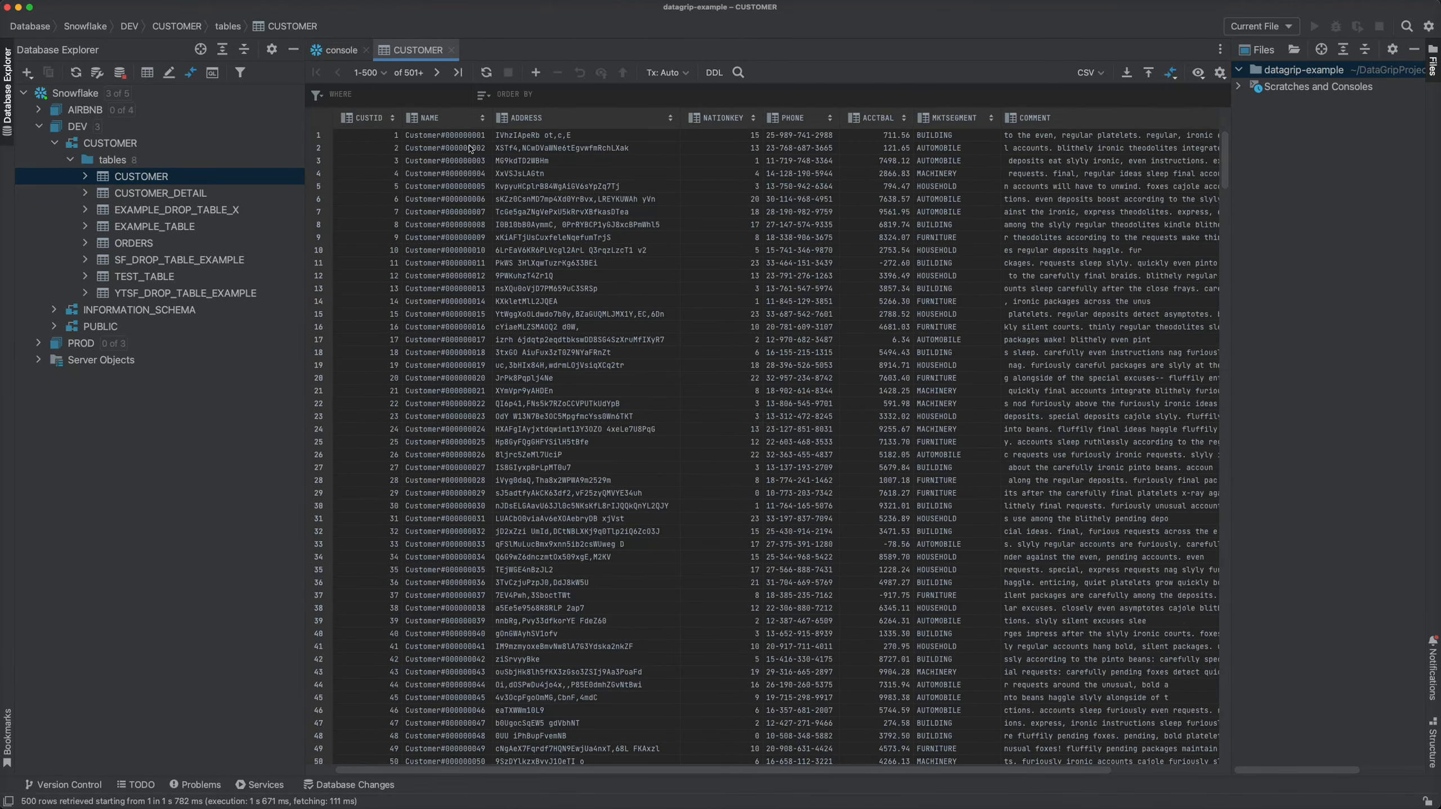
- Filter the CUSTOMER table rows with the WHERE condition MKTSEGMENT = 'HOUSEHOLD'
click(316, 94)
click(316, 94)
text(MK)
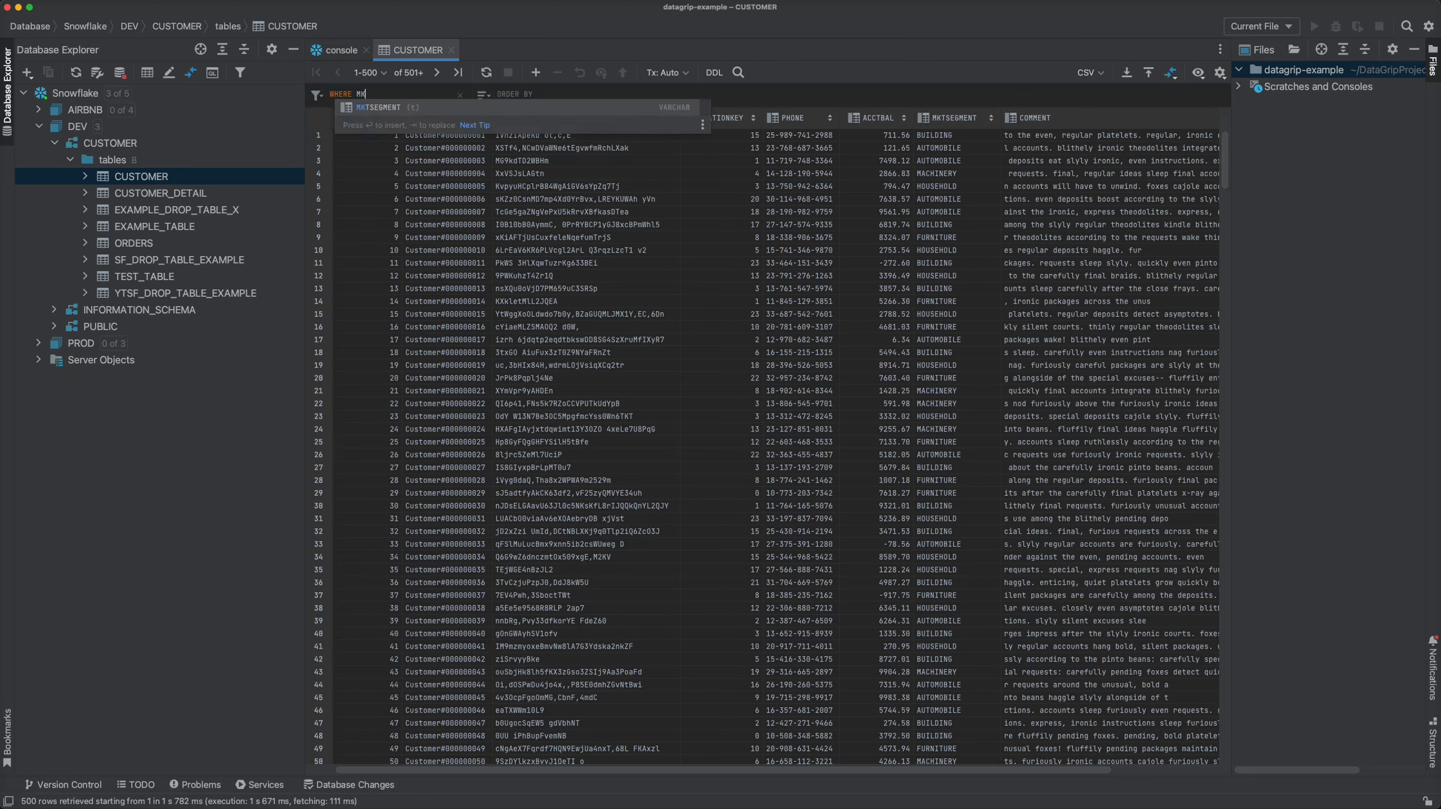
key(Return)
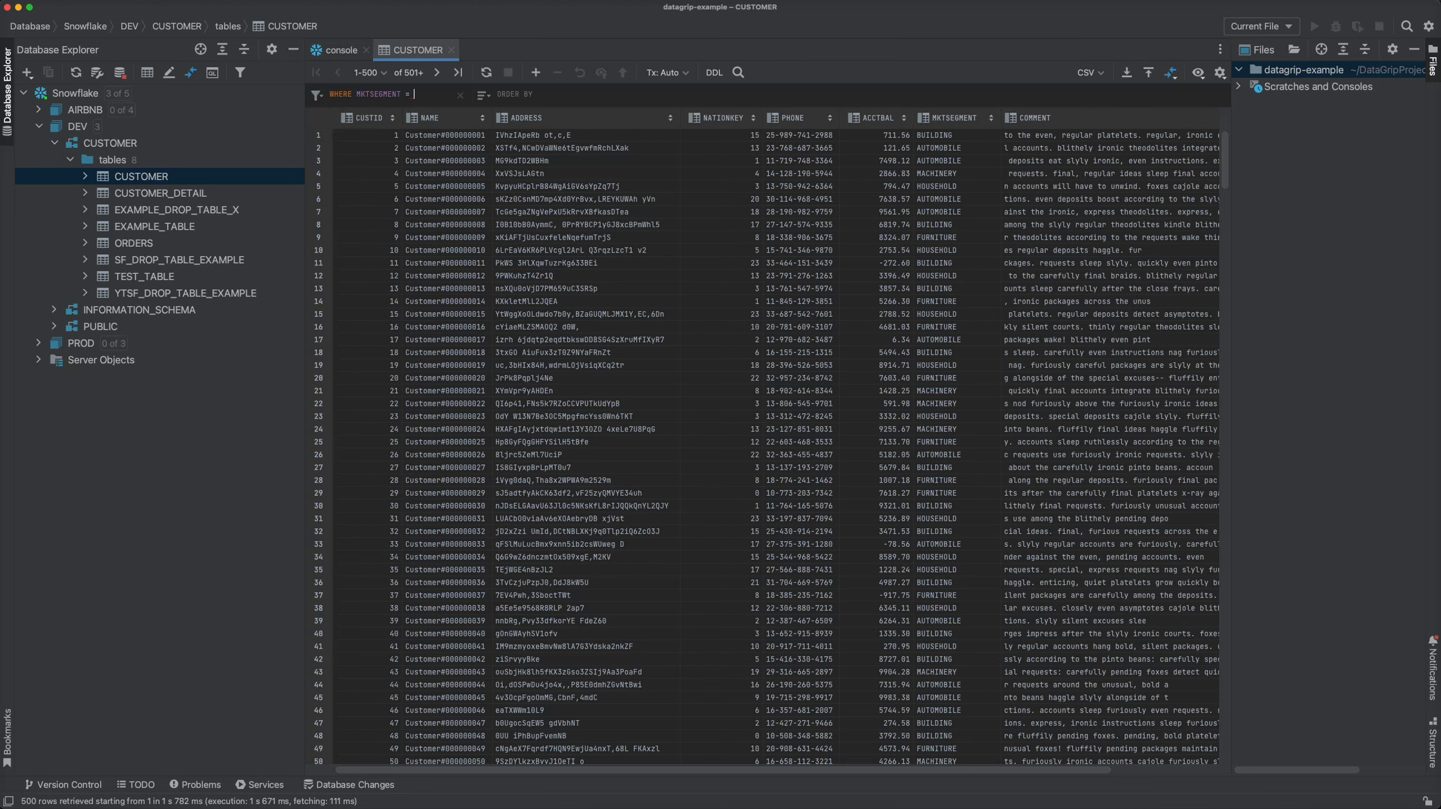
text(= 'HOUSEHOLD')
key(Return)
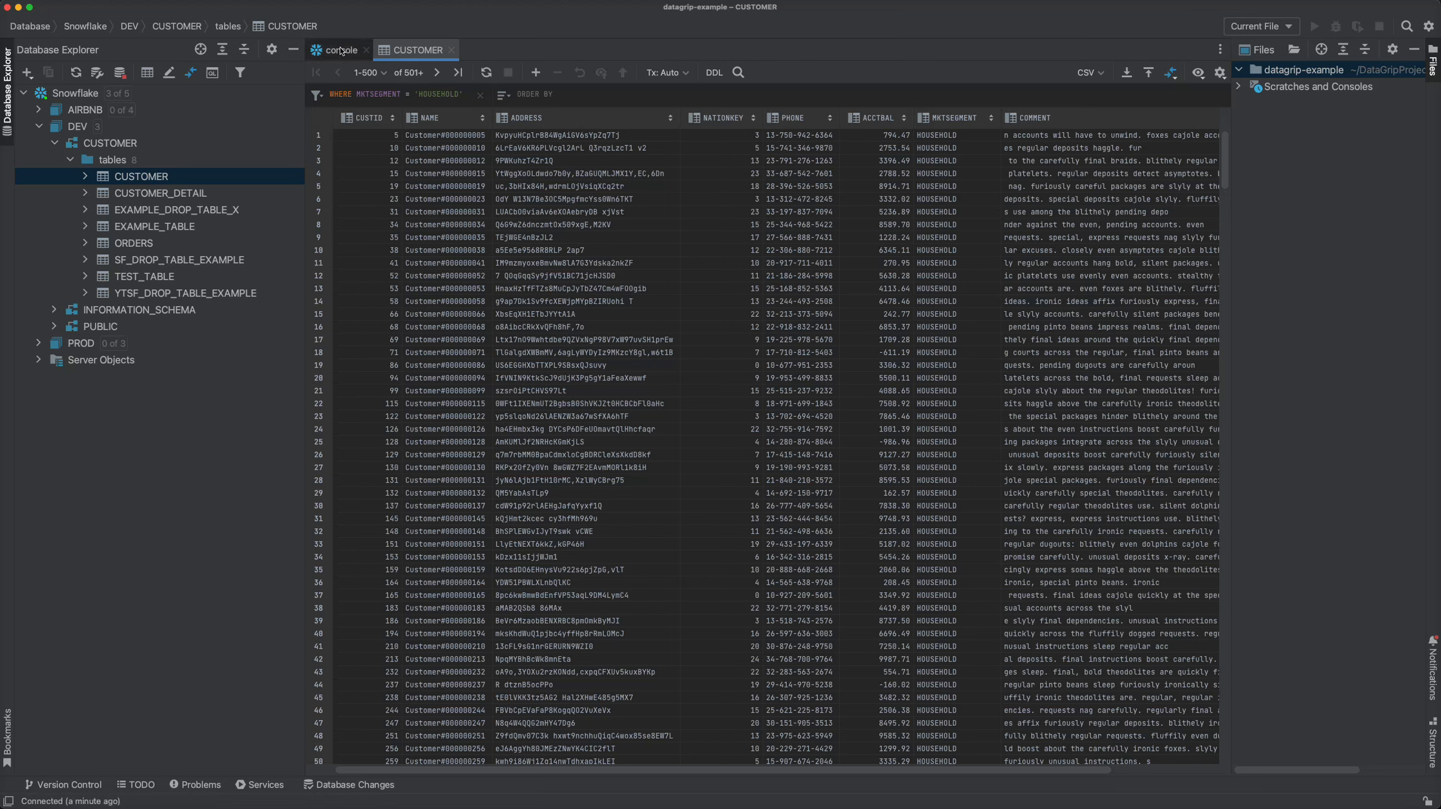
- Create a new query console for the CUSTOMER schema, paste in the ORDERPRIORITY grouping query, and run it
right_click(107, 149)
mouse_move(165, 159)
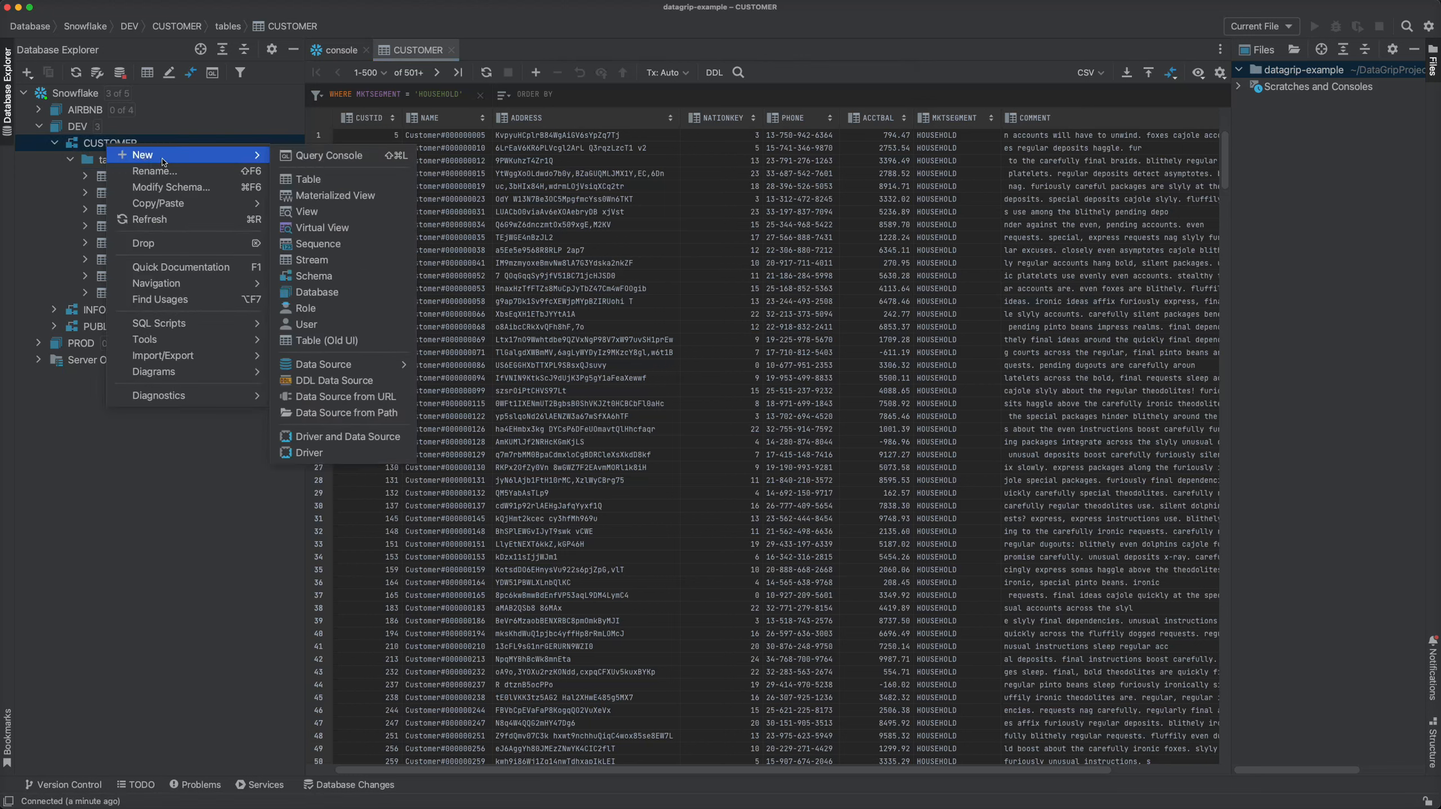
click(308, 161)
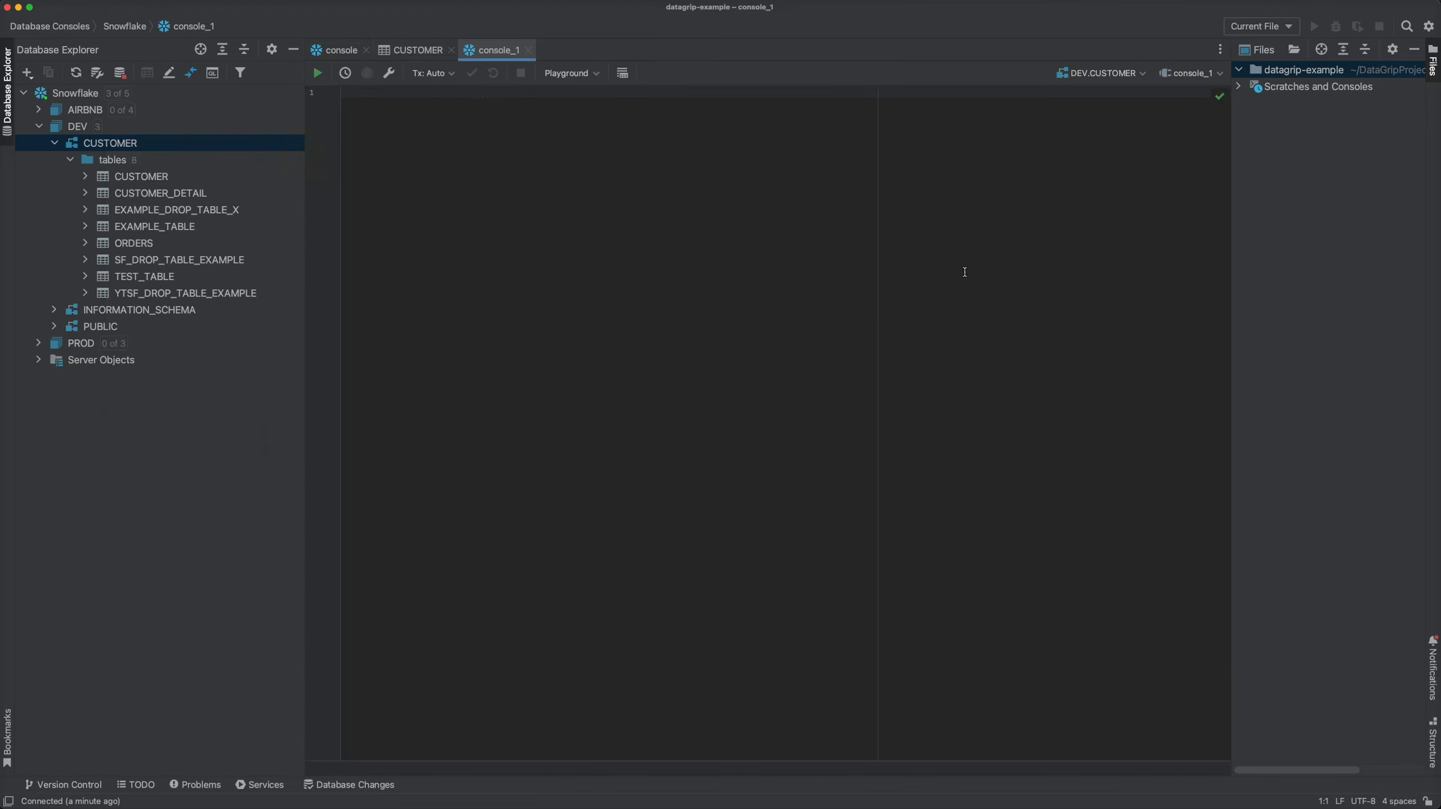
key(super+Tab)
click(479, 199)
text(select orderpriority, count(*) AS order_qty,  sum(totalprice) AS order_value, avg(totalprice) AS avg_order_value  from dev.customer.ORDERS GROUP BY ORDERPRIORITY ;)
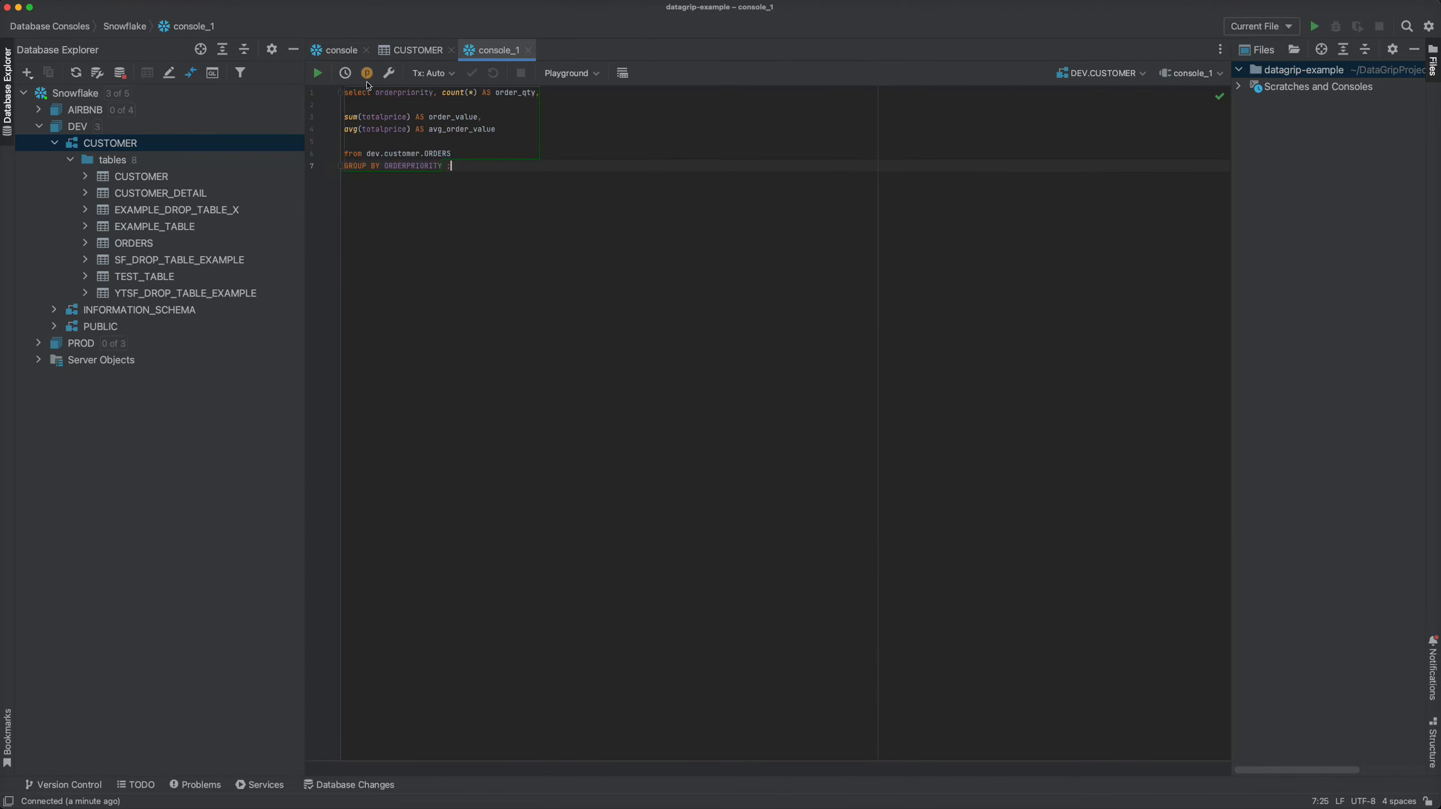
click(318, 73)
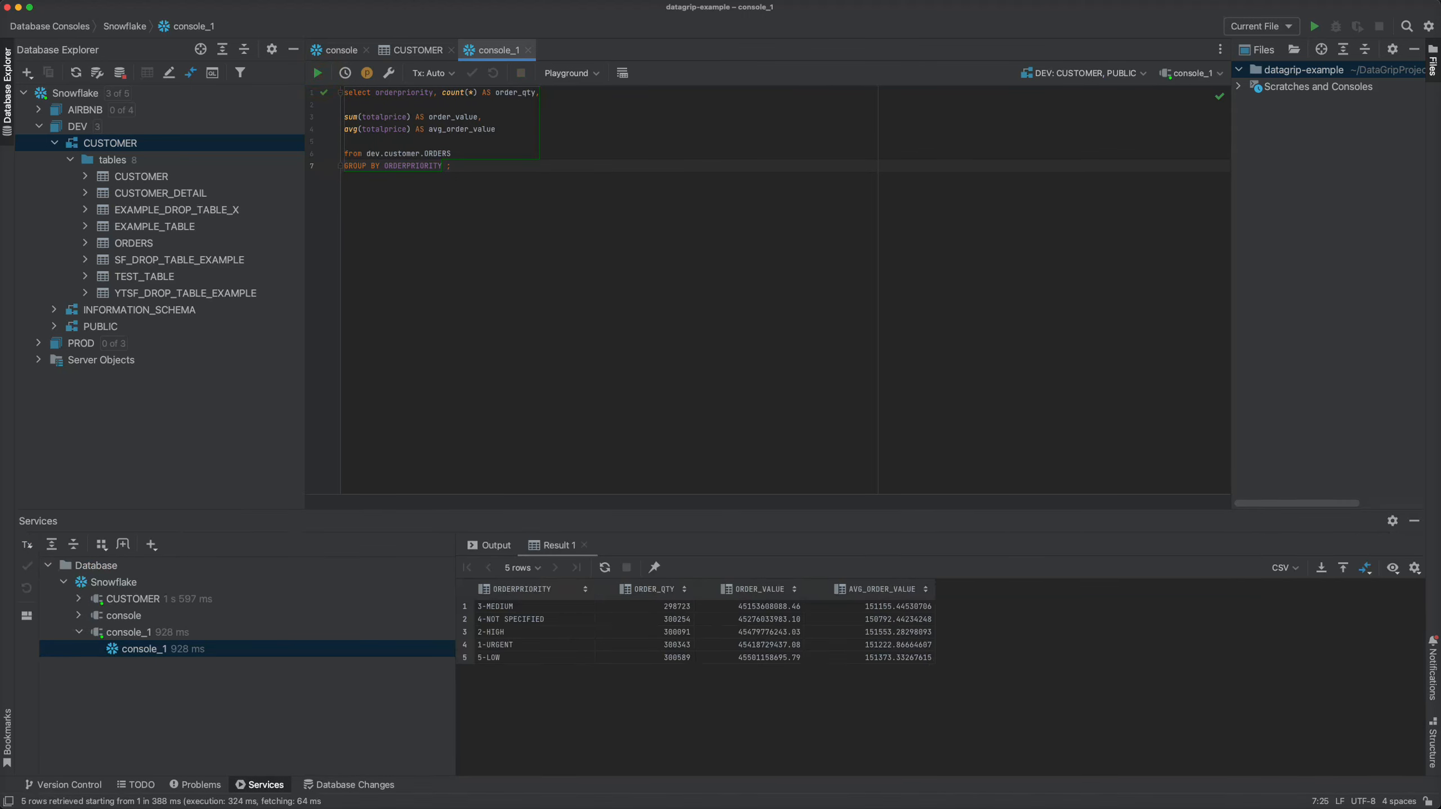
- Paste SELECT * FROM dev.CUSTOMER.ORDERS LIMIT 100 below the grouping query and execute only that statement
key(super+Tab)
click(572, 229)
text(SELECT * FROM dev.CUSTOMER.ORDERS LIMIT 100)
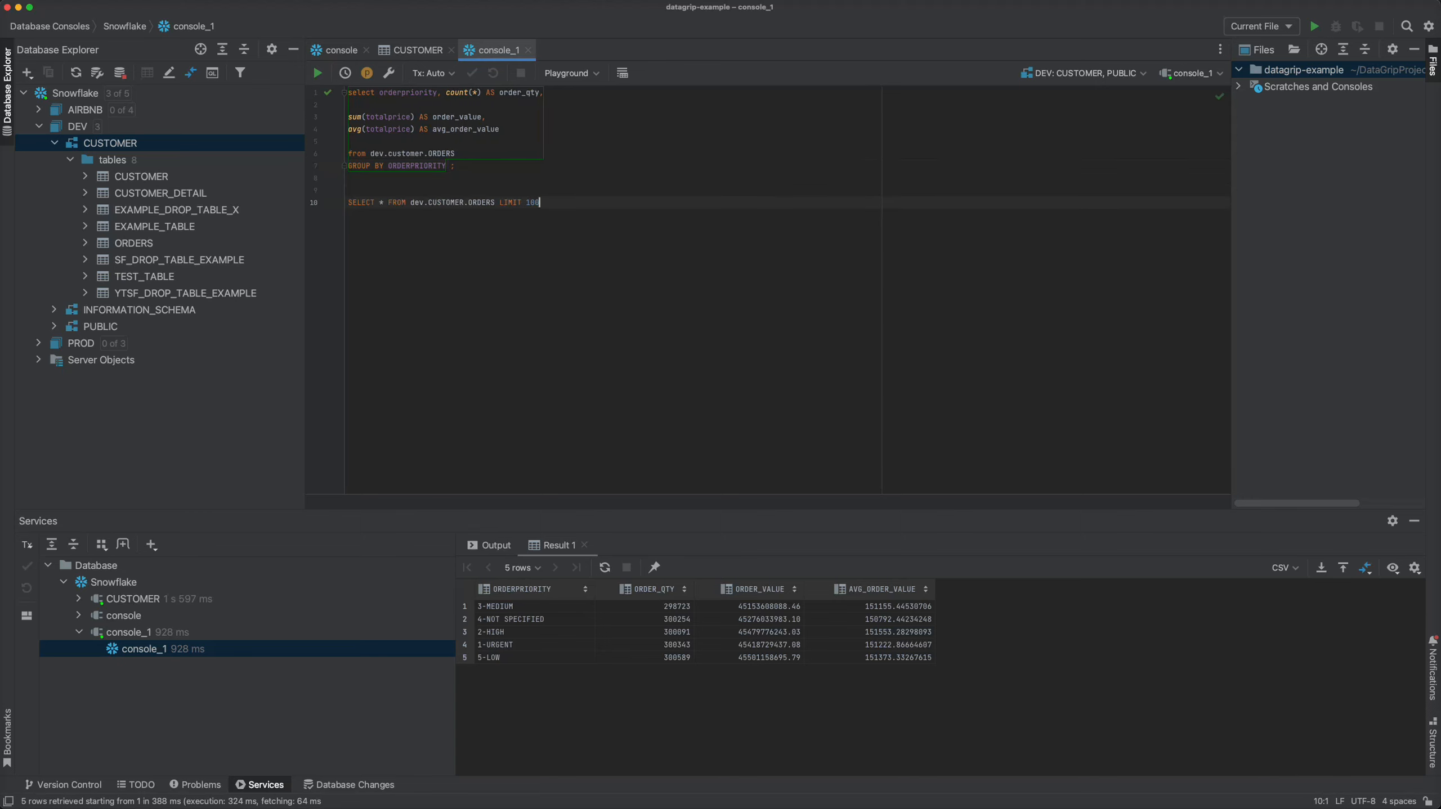
key(super+Return)
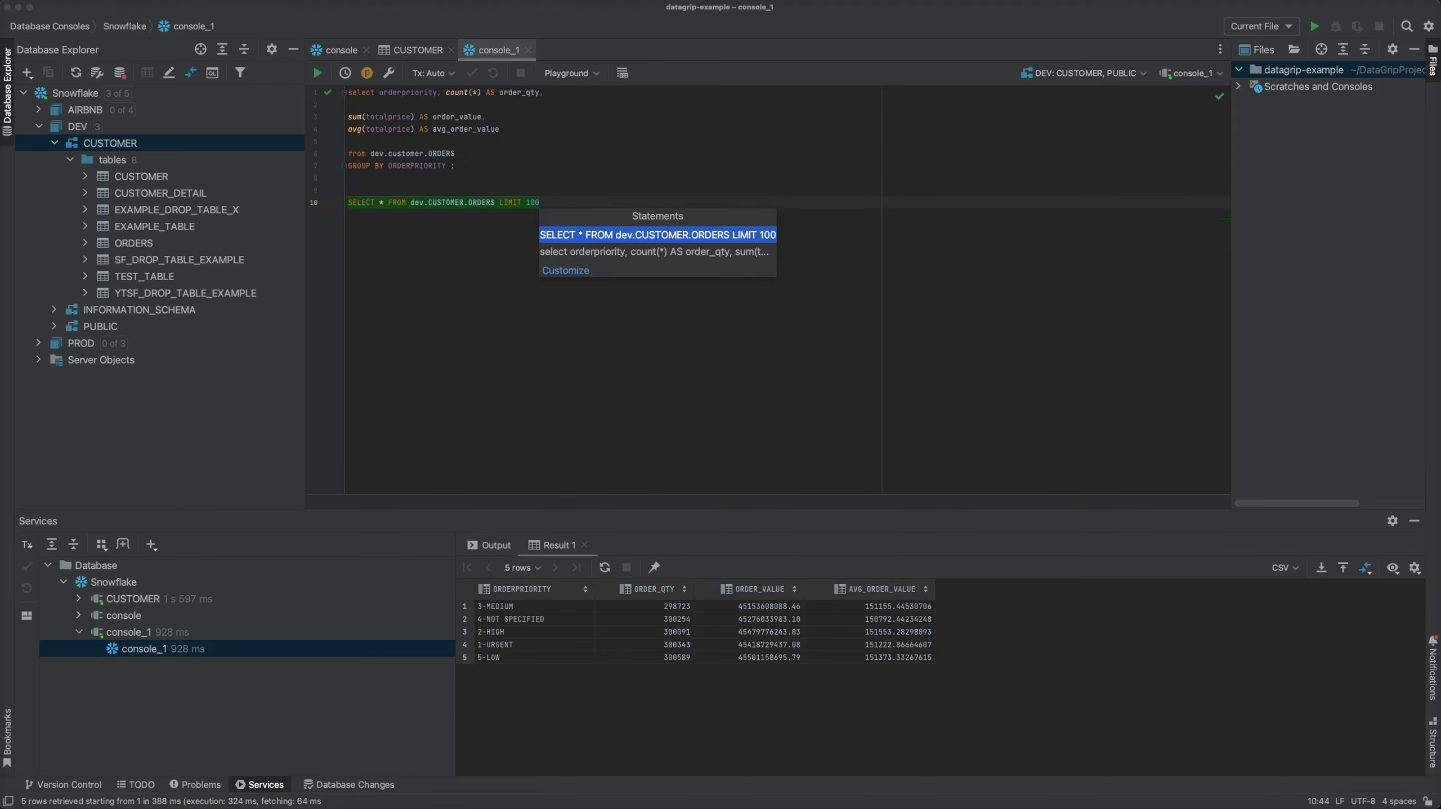
key(Down)
key(Up)
key(Down)
key(Up)
key(Down)
key(Up)
key(Return)
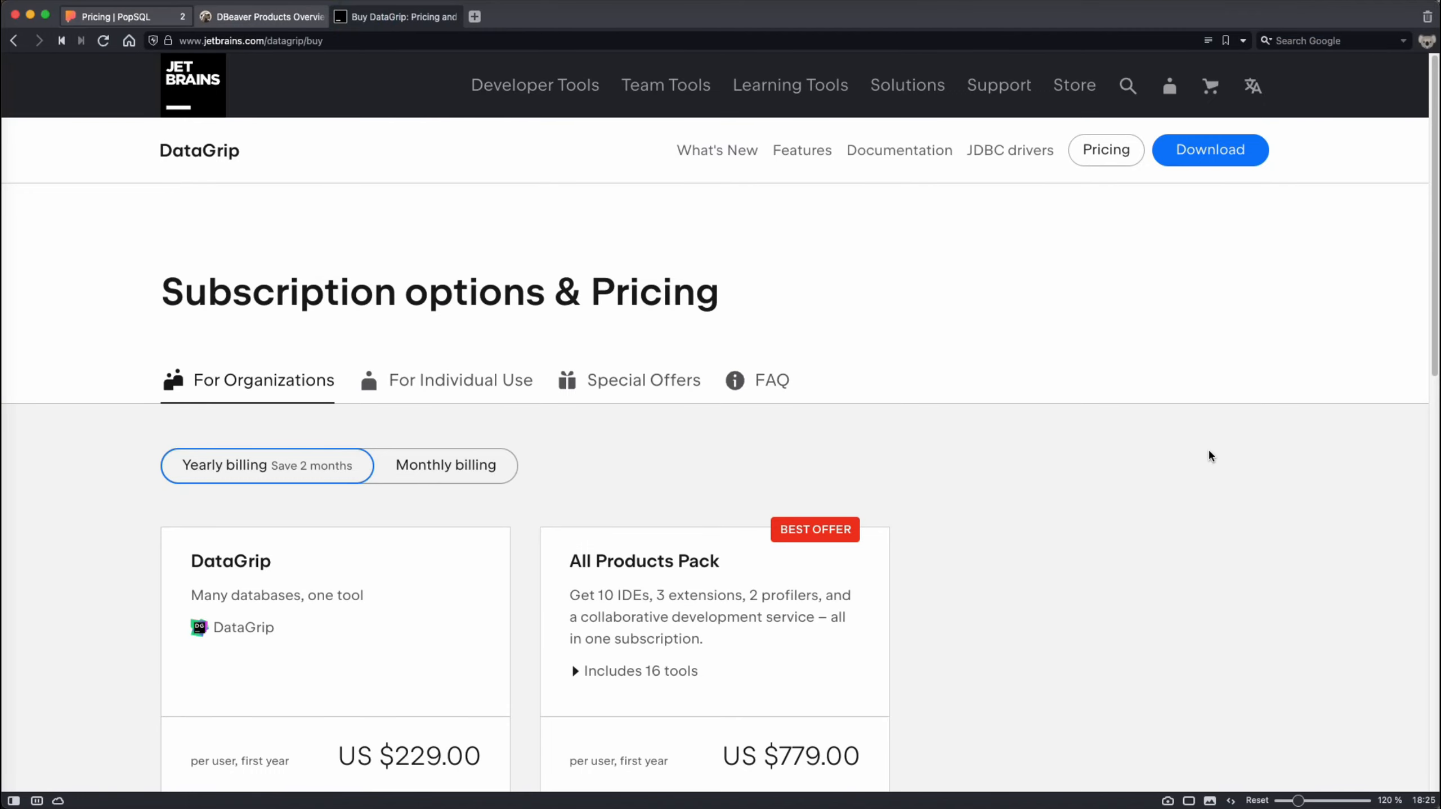
- Review DataGrip's pricing for organizations and for individual use, plus its special offers
scroll(1209, 454, down, 3)
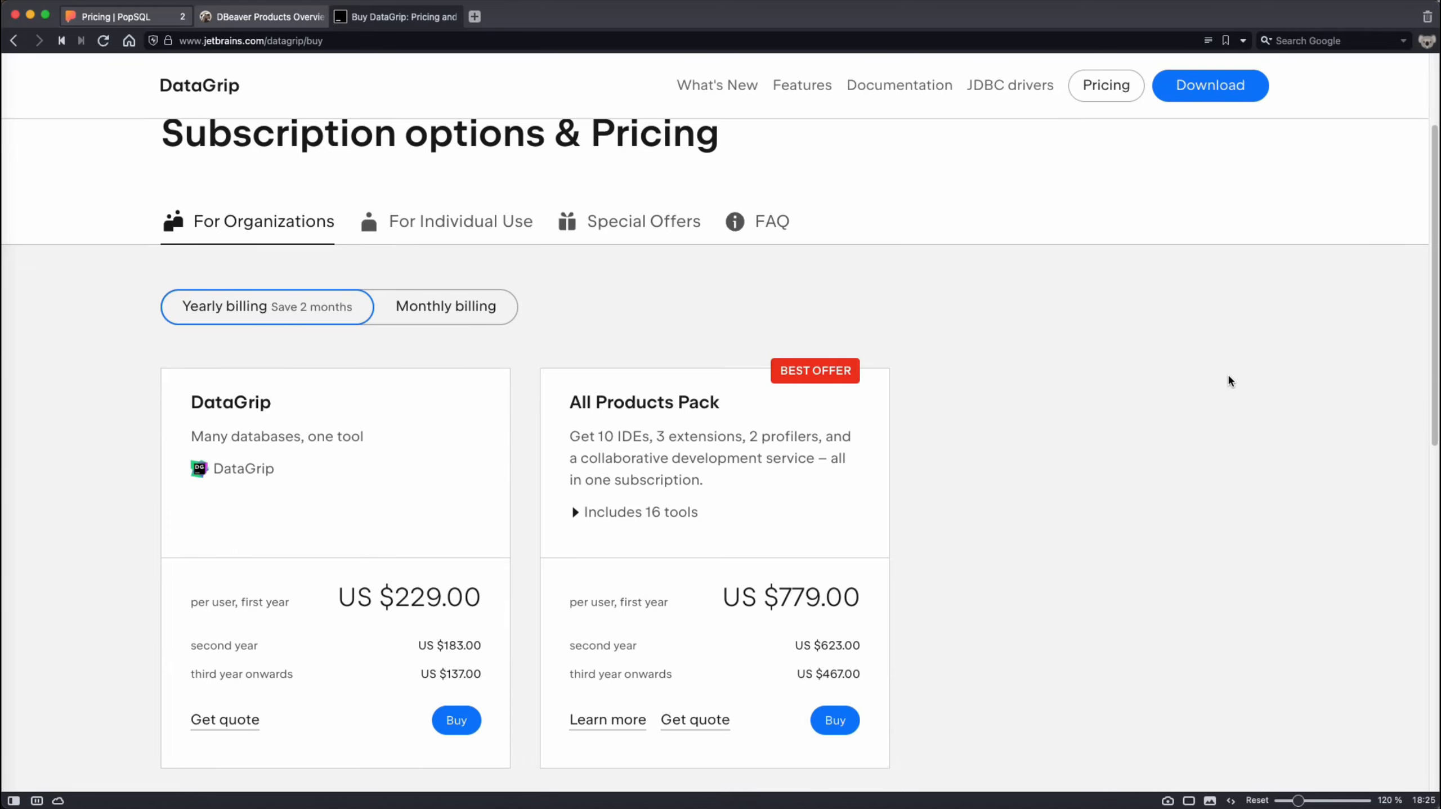
click(454, 219)
scroll(964, 351, down, 1)
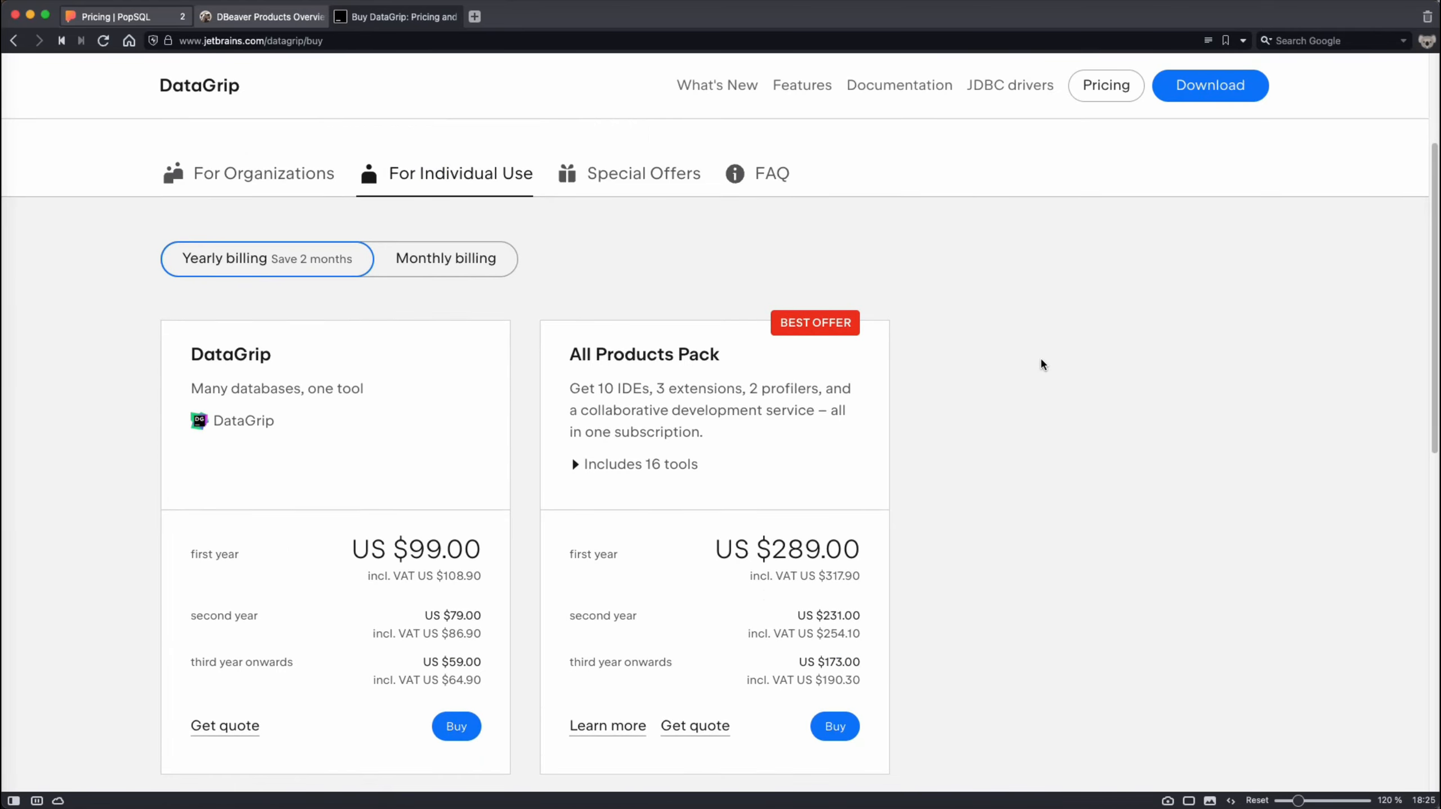
click(635, 177)
scroll(1029, 384, down, 3)
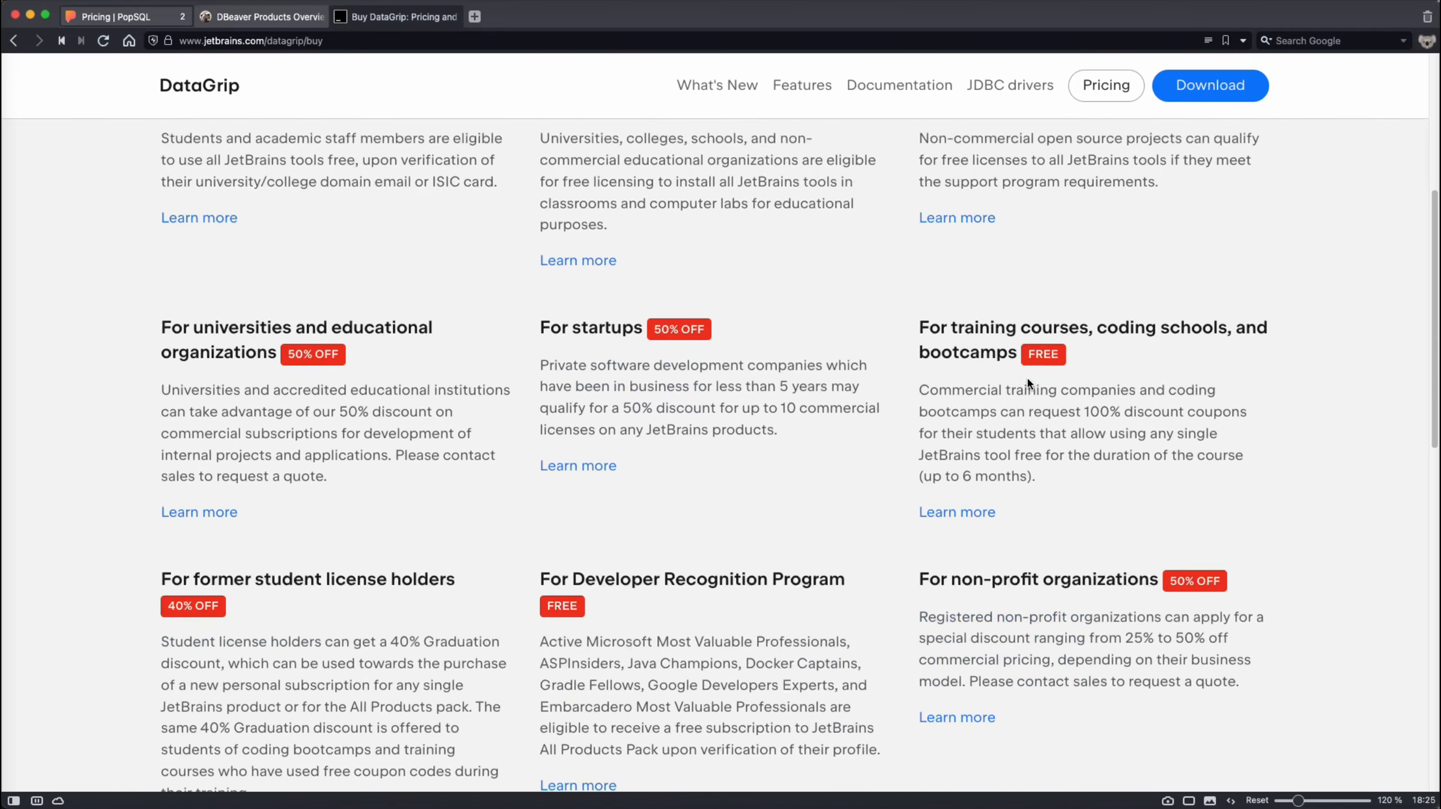
- Look through the remaining special offers on DataGrip's subscription and pricing page
scroll(1029, 384, down, 5)
scroll(1026, 383, up, 9)
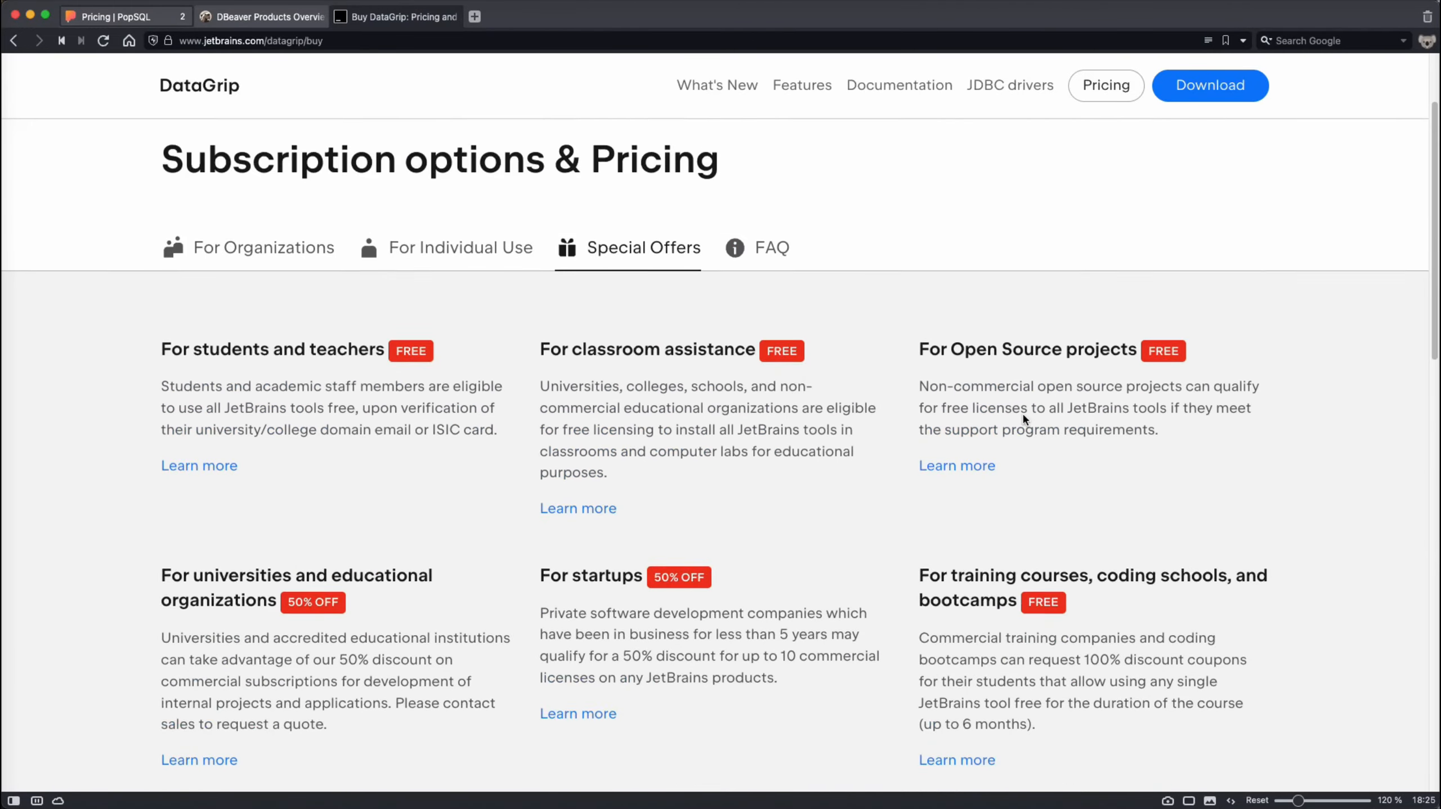
scroll(1024, 419, up, 3)
click(227, 379)
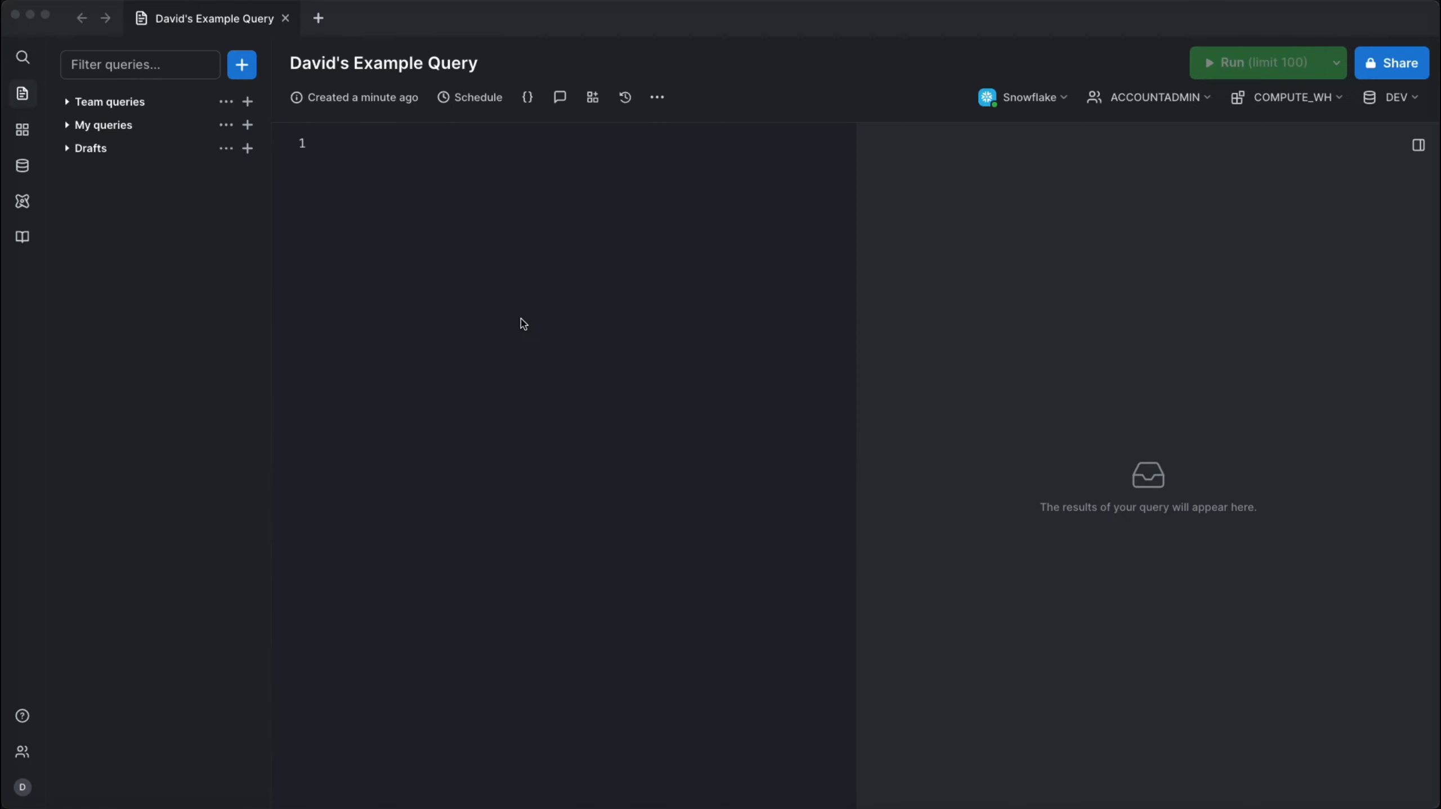
- In PopSQL, paste the ORDERPRIORITY grouping query into the example query and run it
click(522, 323)
text(select orderpriority, count(*) AS order_qty,  sum(totalprice) AS order_value, avg(totalprice) AS avg_order_value  from dev.customer.ORDERS GROUP BY ORDERPRIORITY ;)
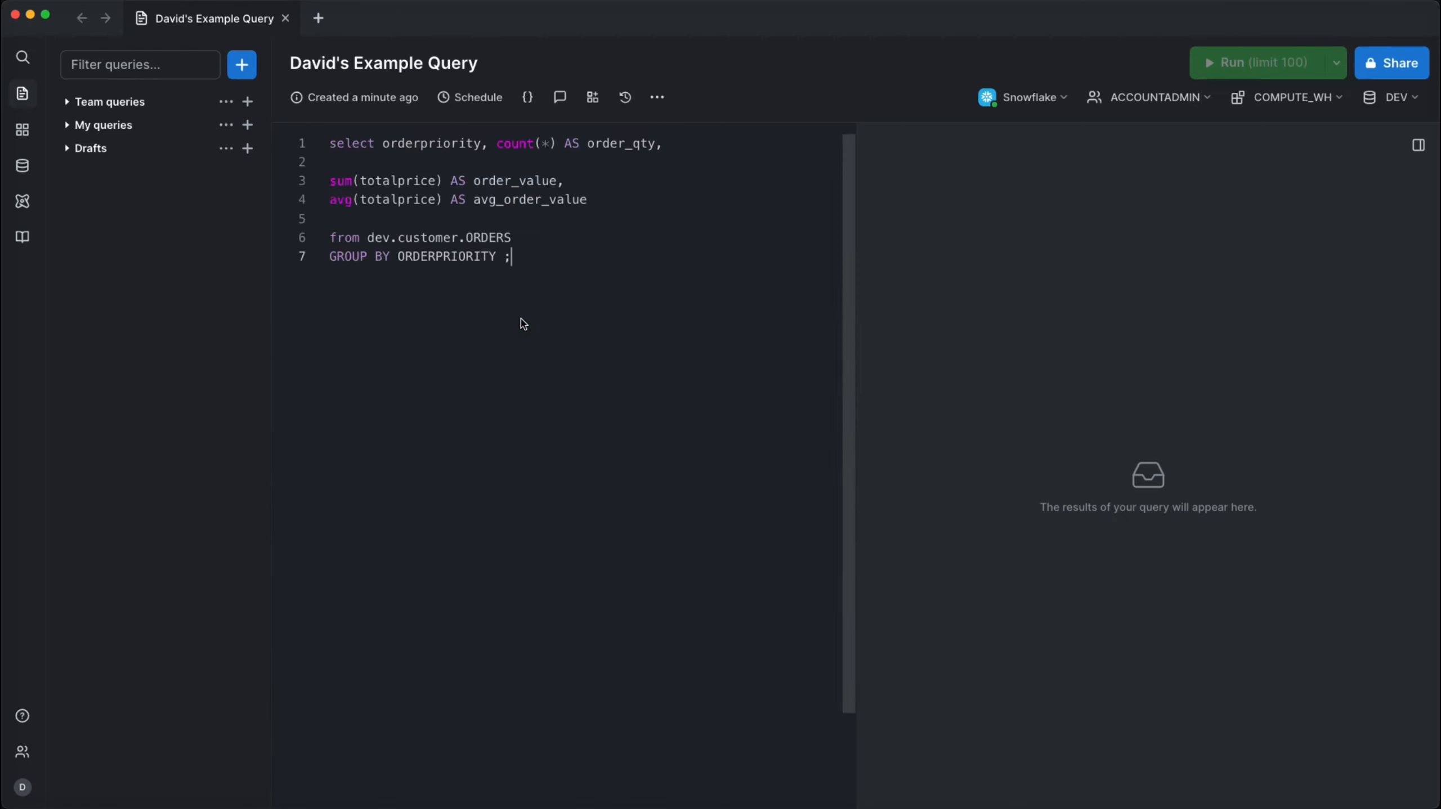
key(super+Return)
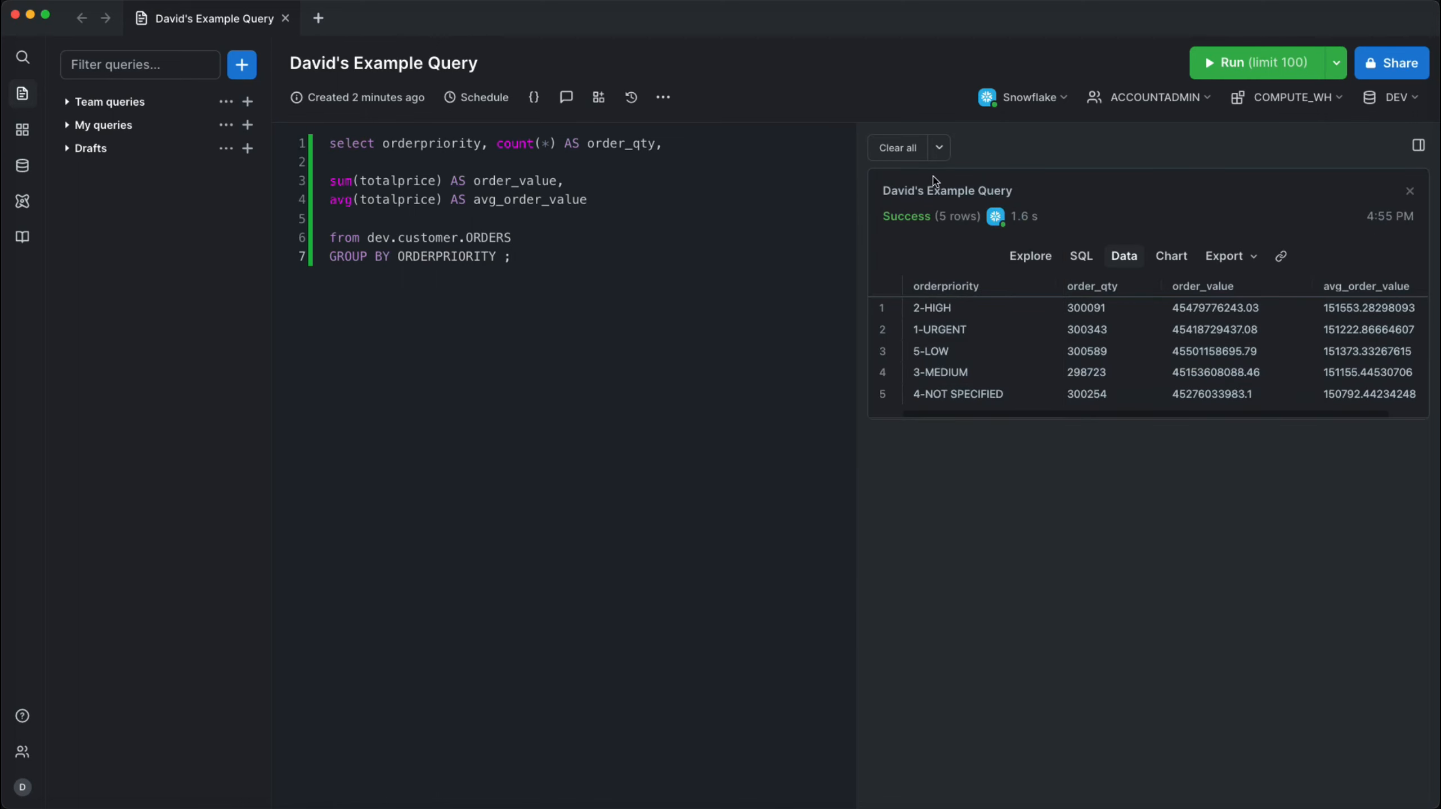
- Browse the CUSTOMER schema down to the CUSTOMER table's columns and open the details for CUSTID
click(23, 167)
click(67, 193)
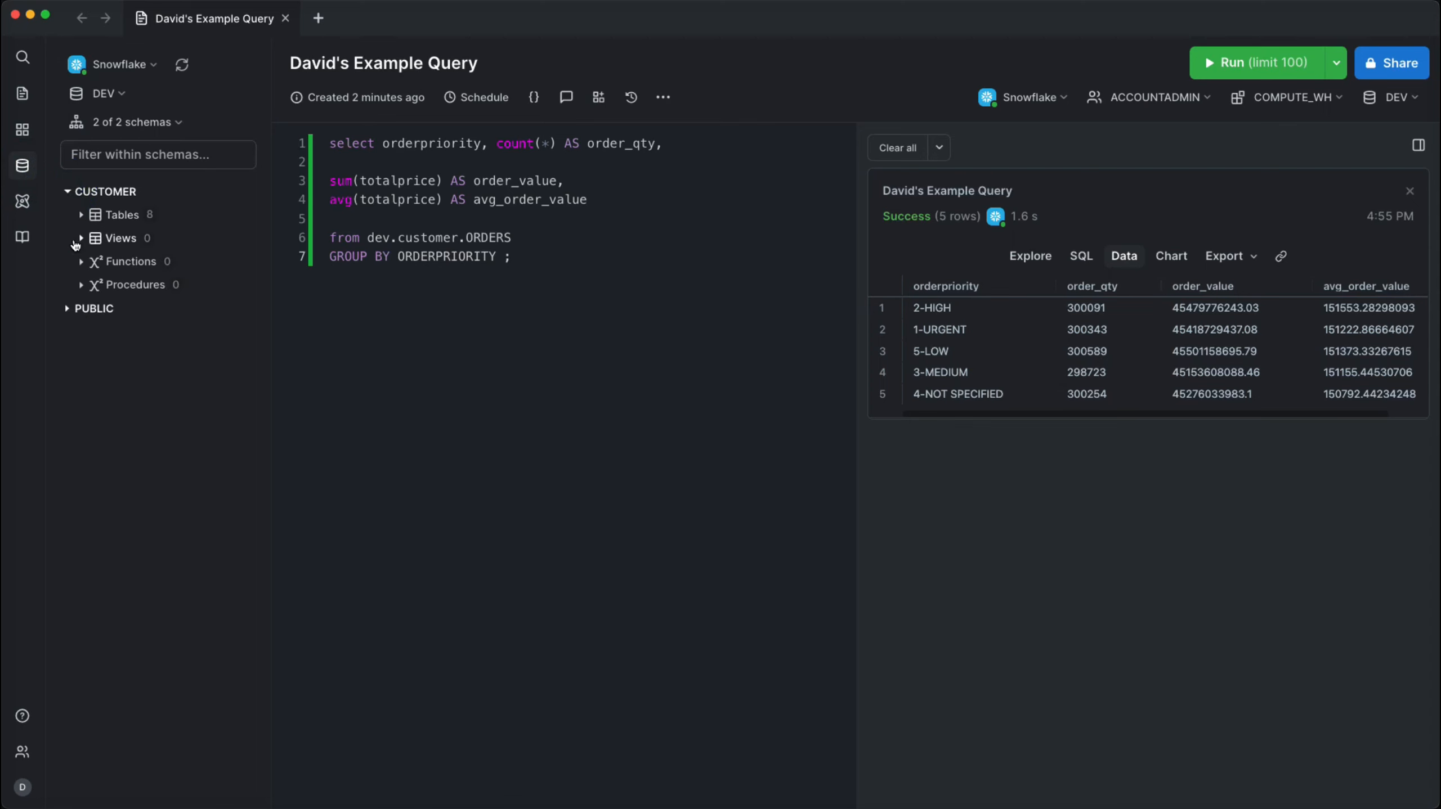
click(81, 215)
click(105, 243)
click(111, 261)
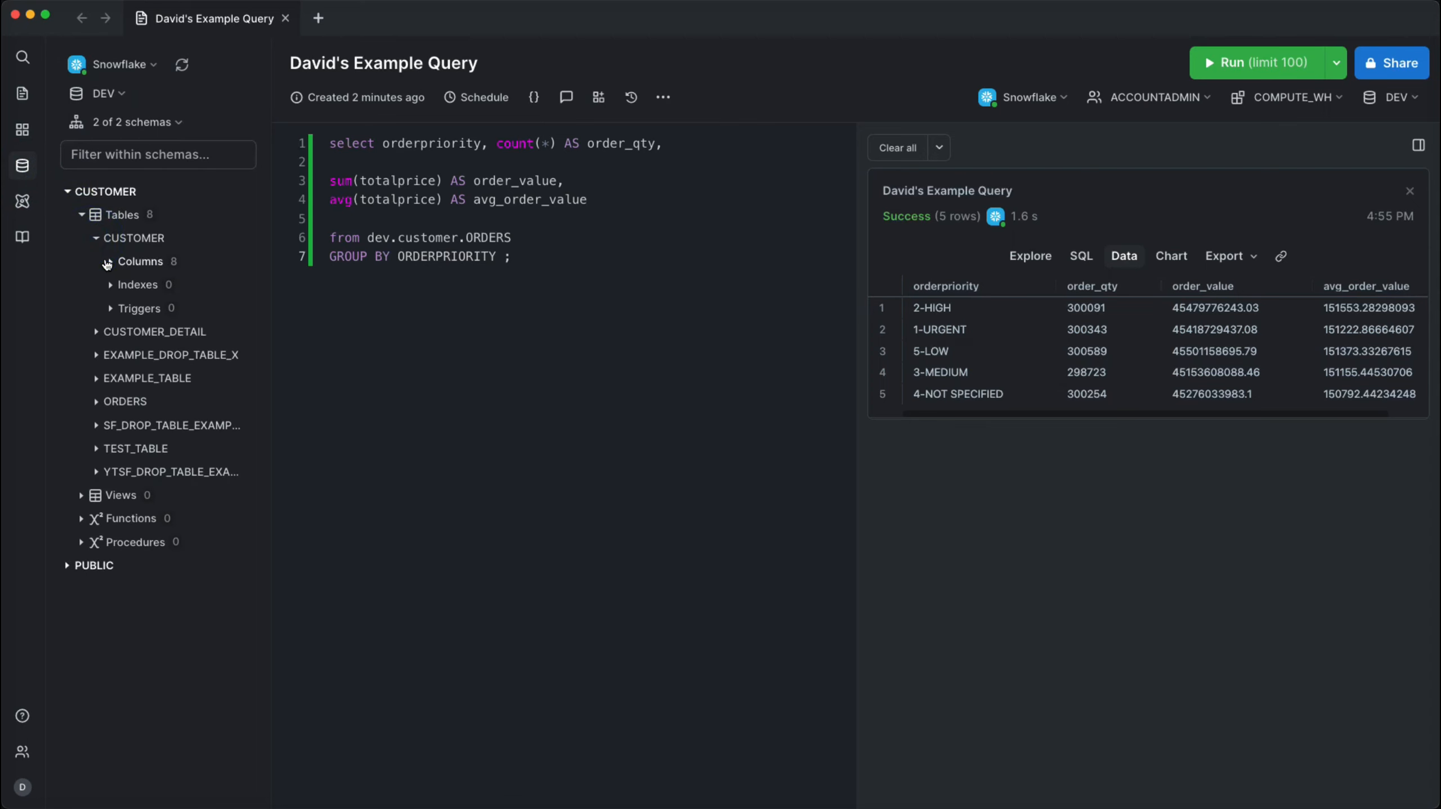
click(152, 285)
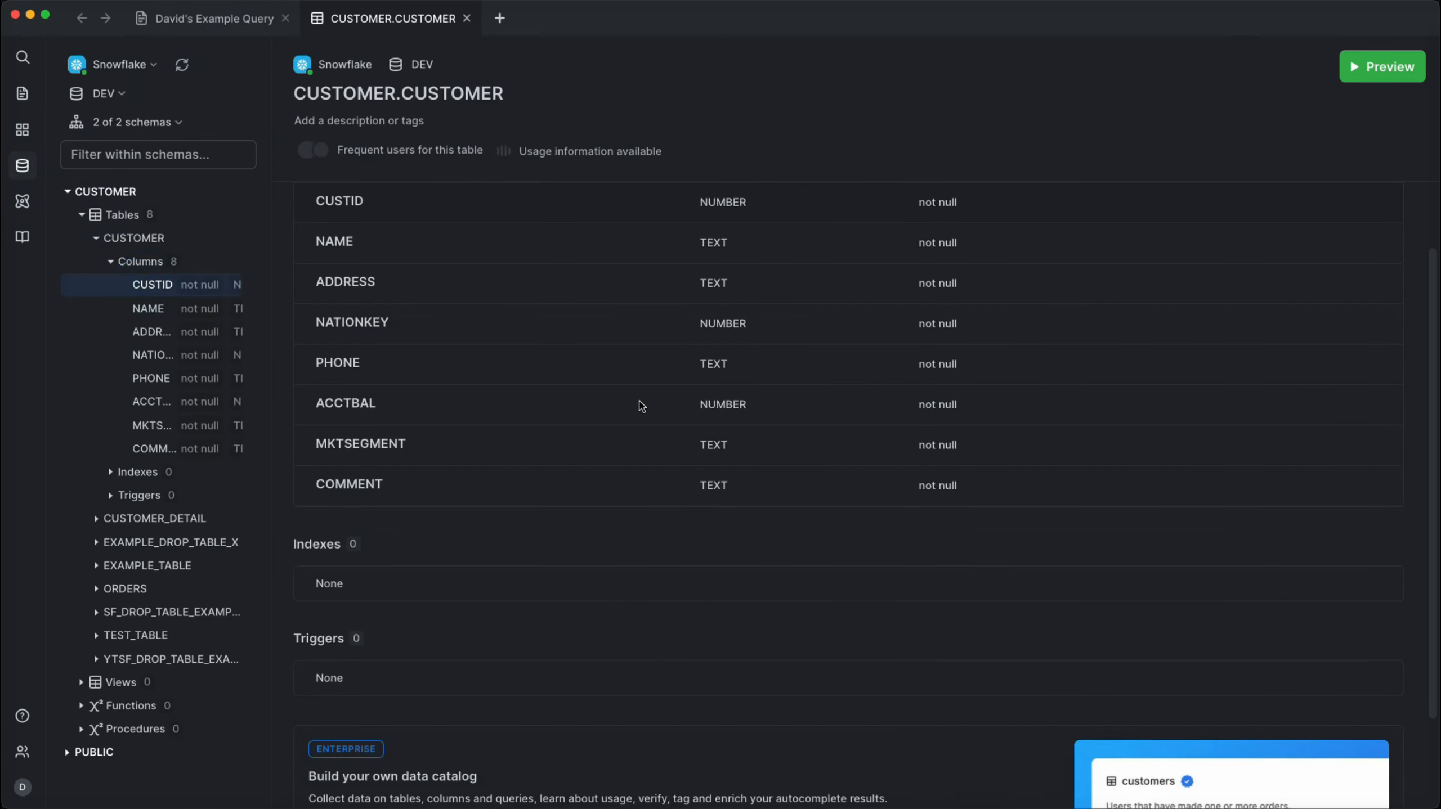
- Review the CUSTOMER.CUSTOMER table's column definitions, indexes and triggers, and preview its rows
scroll(640, 405, down, 2)
scroll(510, 339, up, 2)
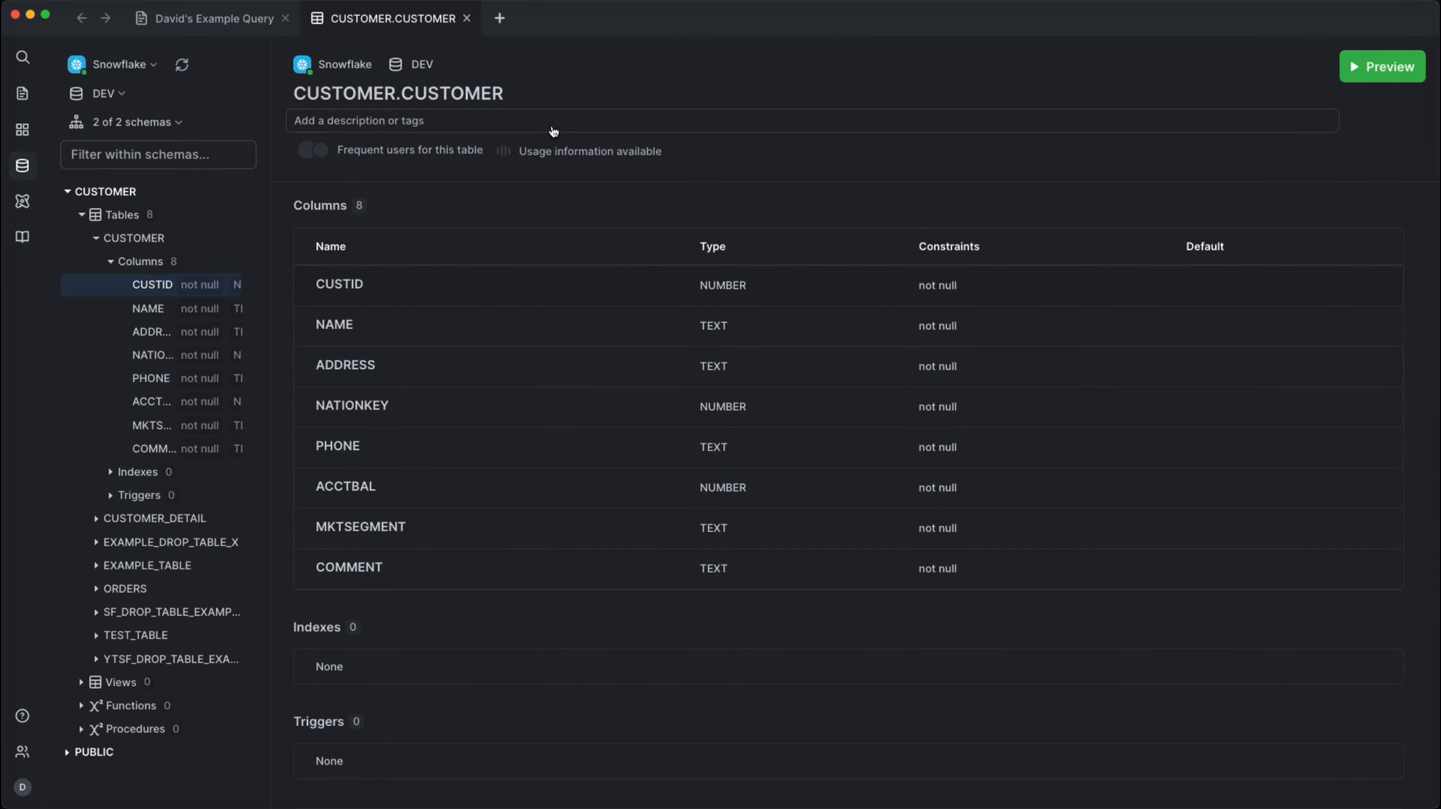
click(1382, 66)
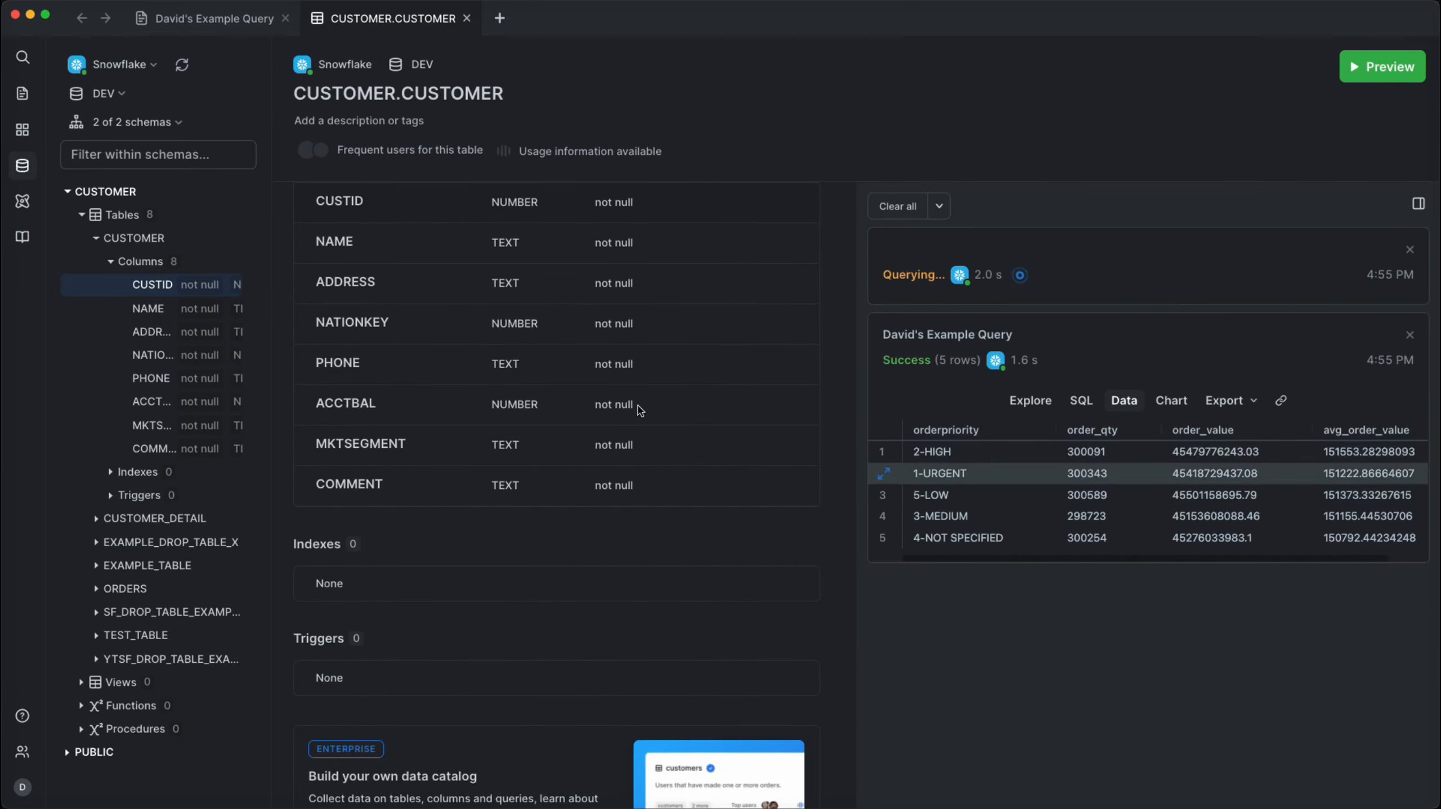
- Return to the example query and add three blank lines below the GROUP BY statement
click(215, 12)
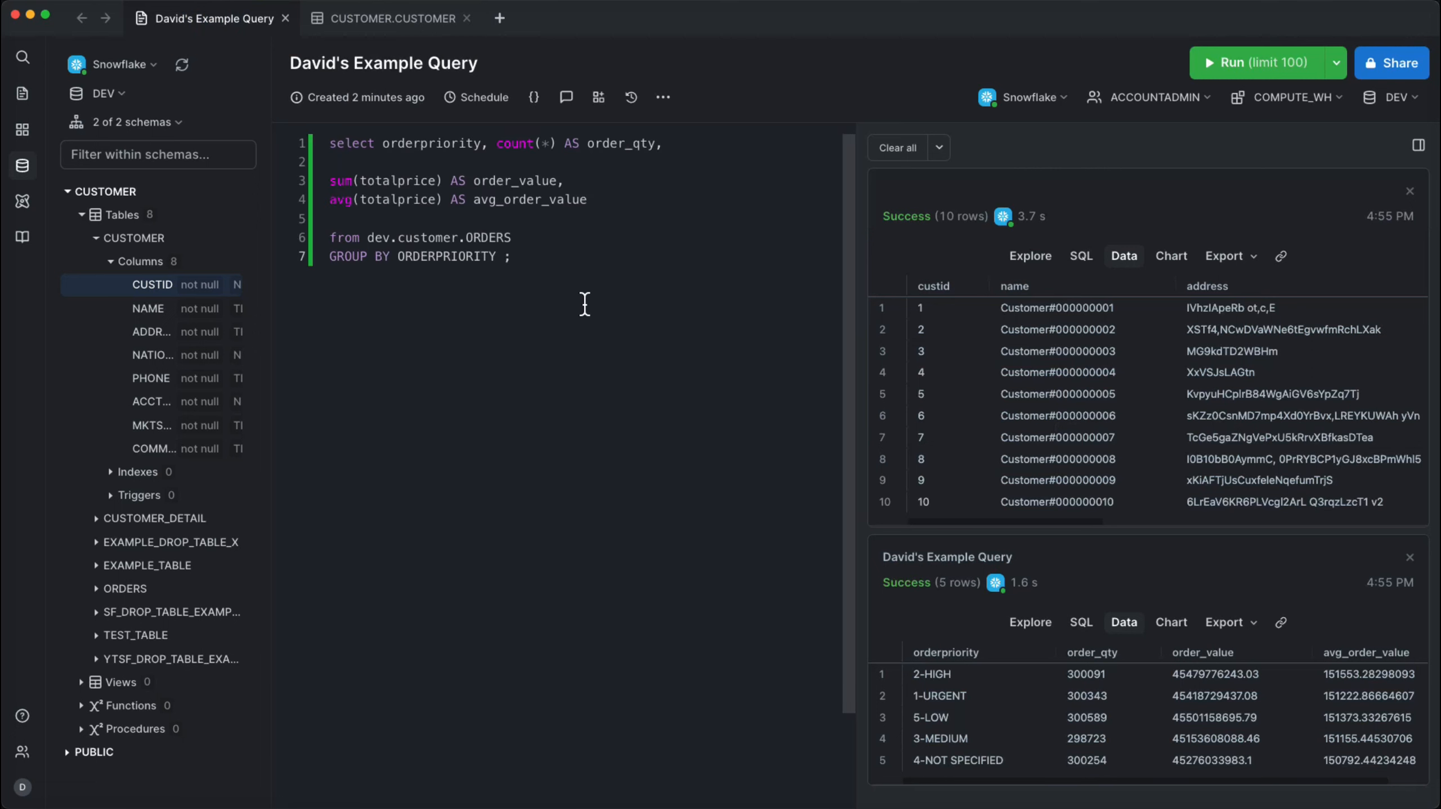
key(Return)
key(Return)
key(Return)
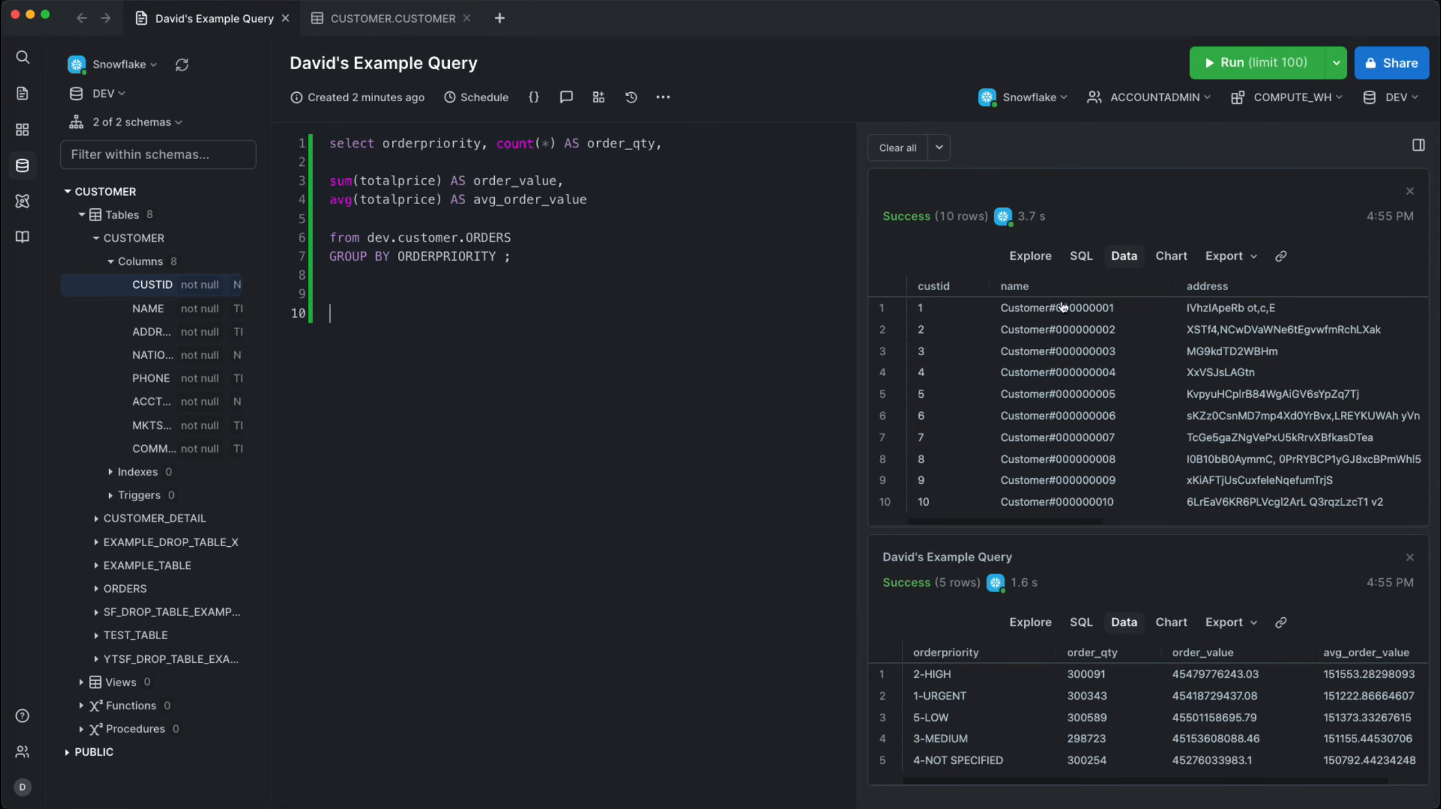
- Create and save a bar chart of the grouping results with orderpriority on the X-axis and order_value on the Y-axis
click(1169, 623)
scroll(1156, 675, down, 2)
click(1142, 713)
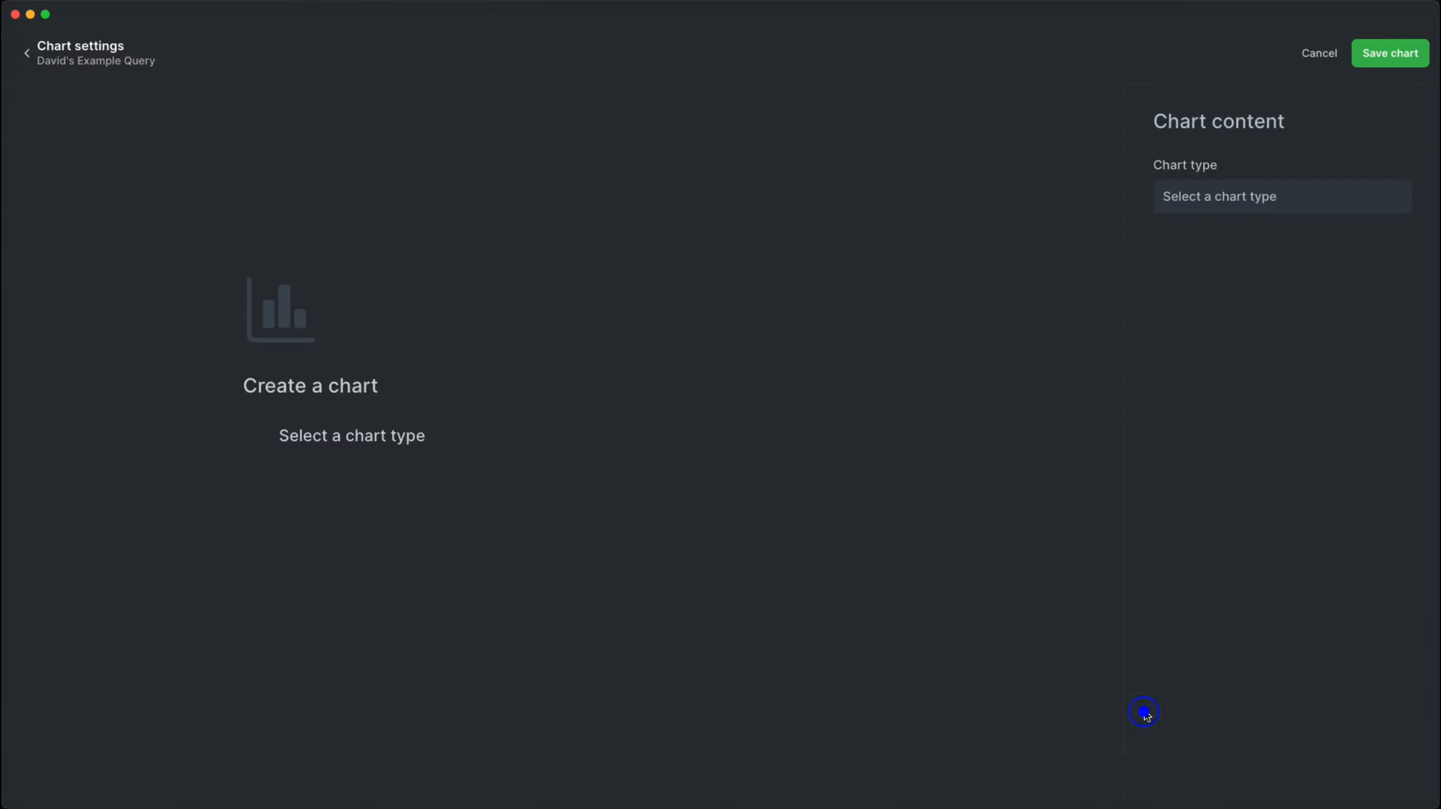
click(1251, 200)
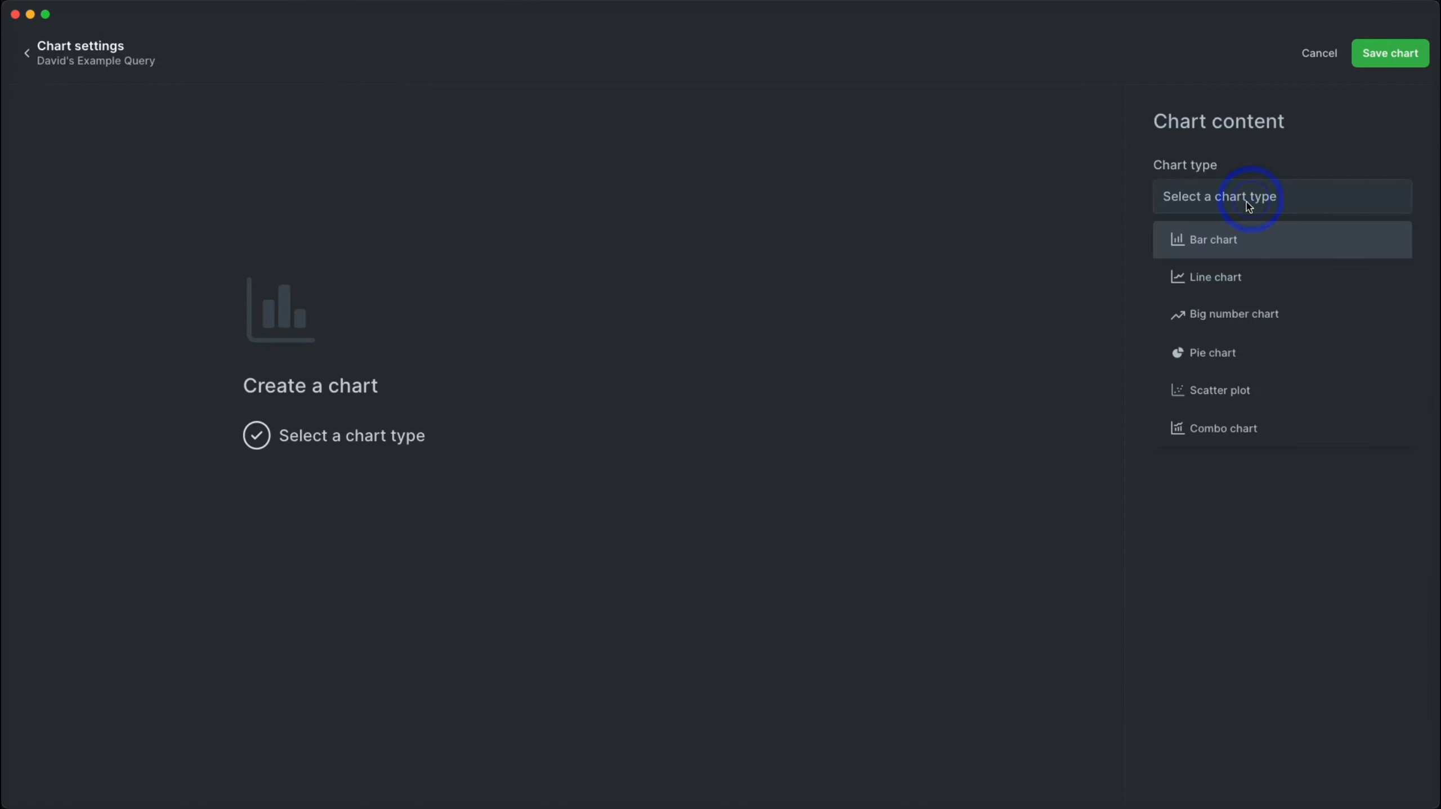
click(1213, 238)
click(1230, 301)
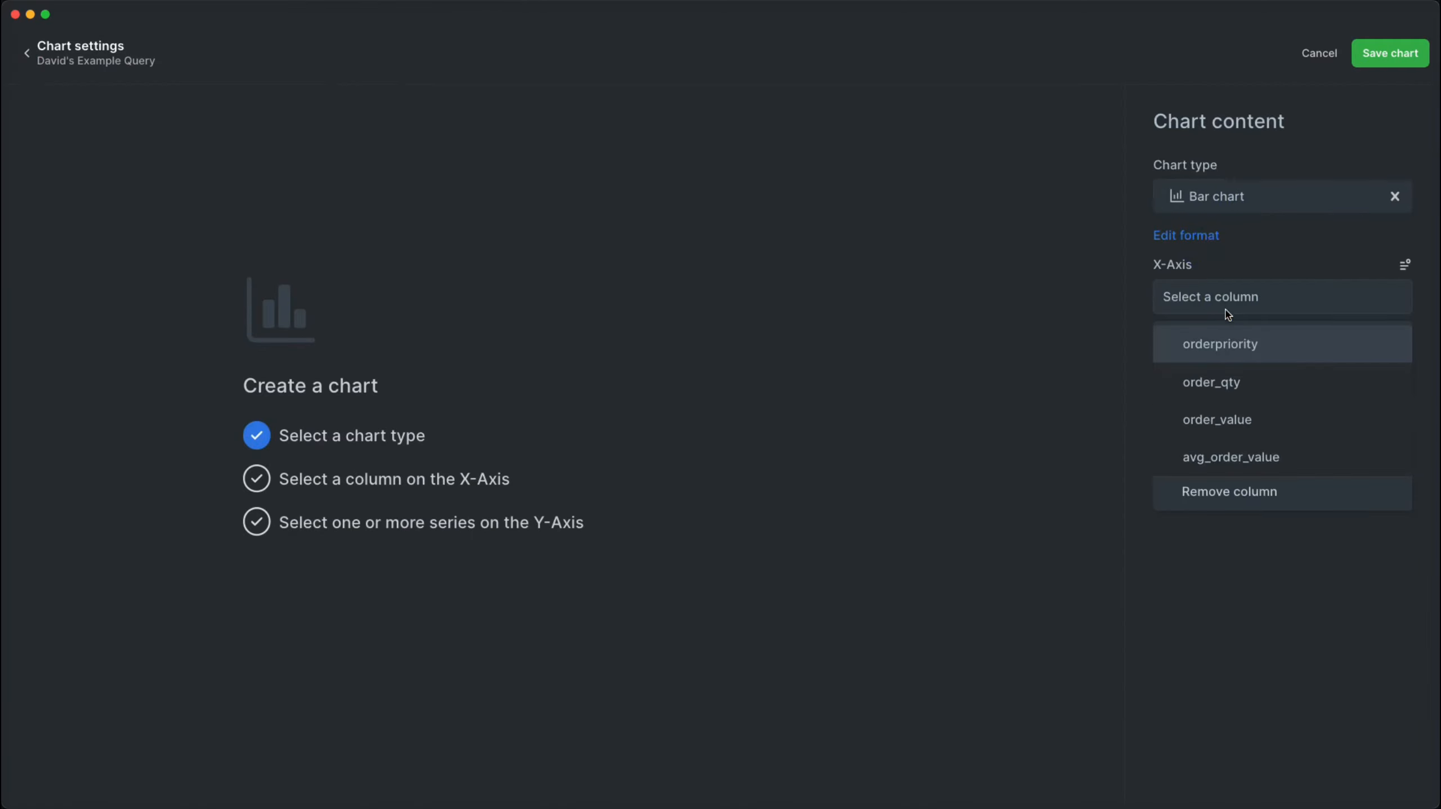
click(1218, 352)
click(1225, 367)
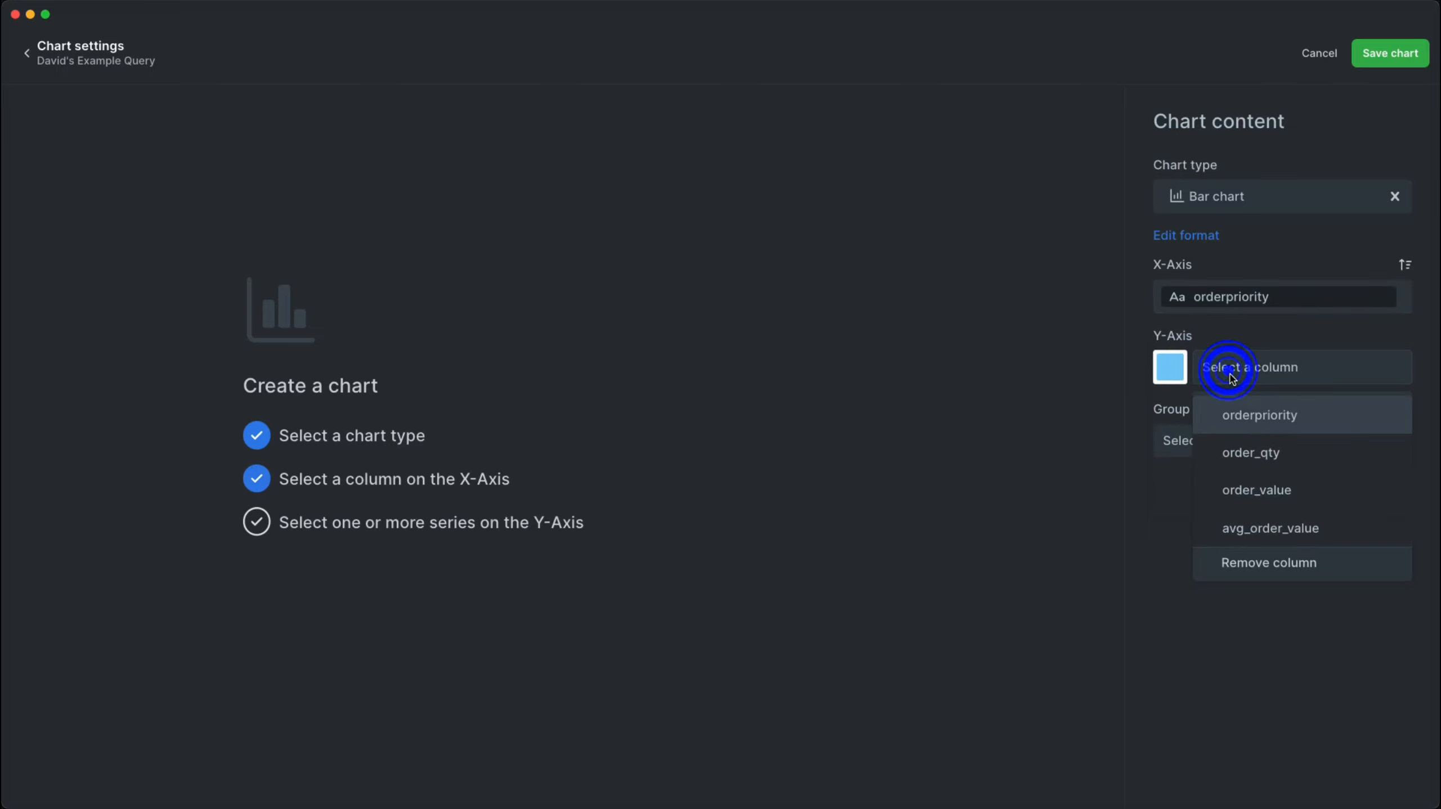
click(1277, 496)
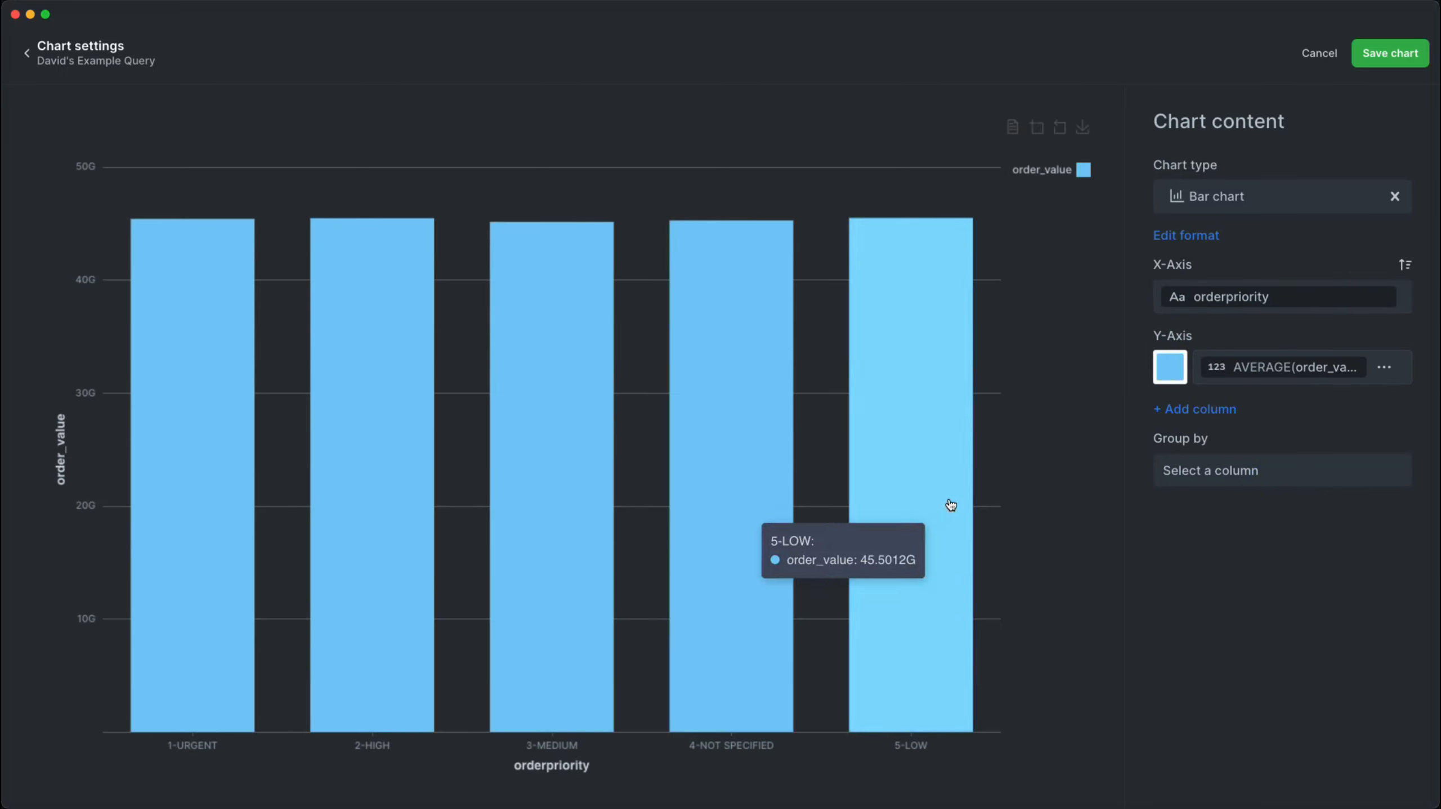
click(1386, 55)
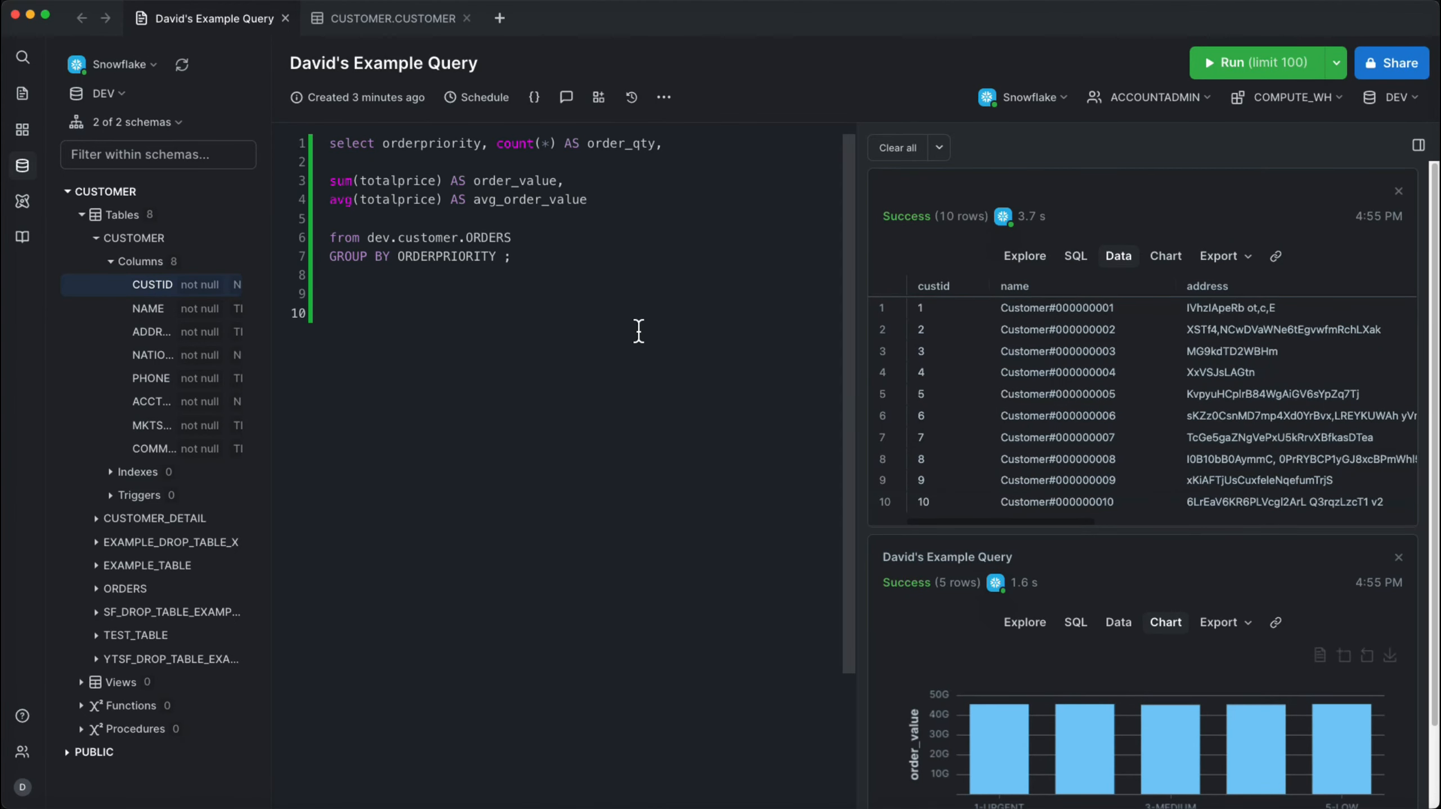
- Widen the query editor and send the comment "Great piece of information!" on the example query
drag(858, 286, 945, 298)
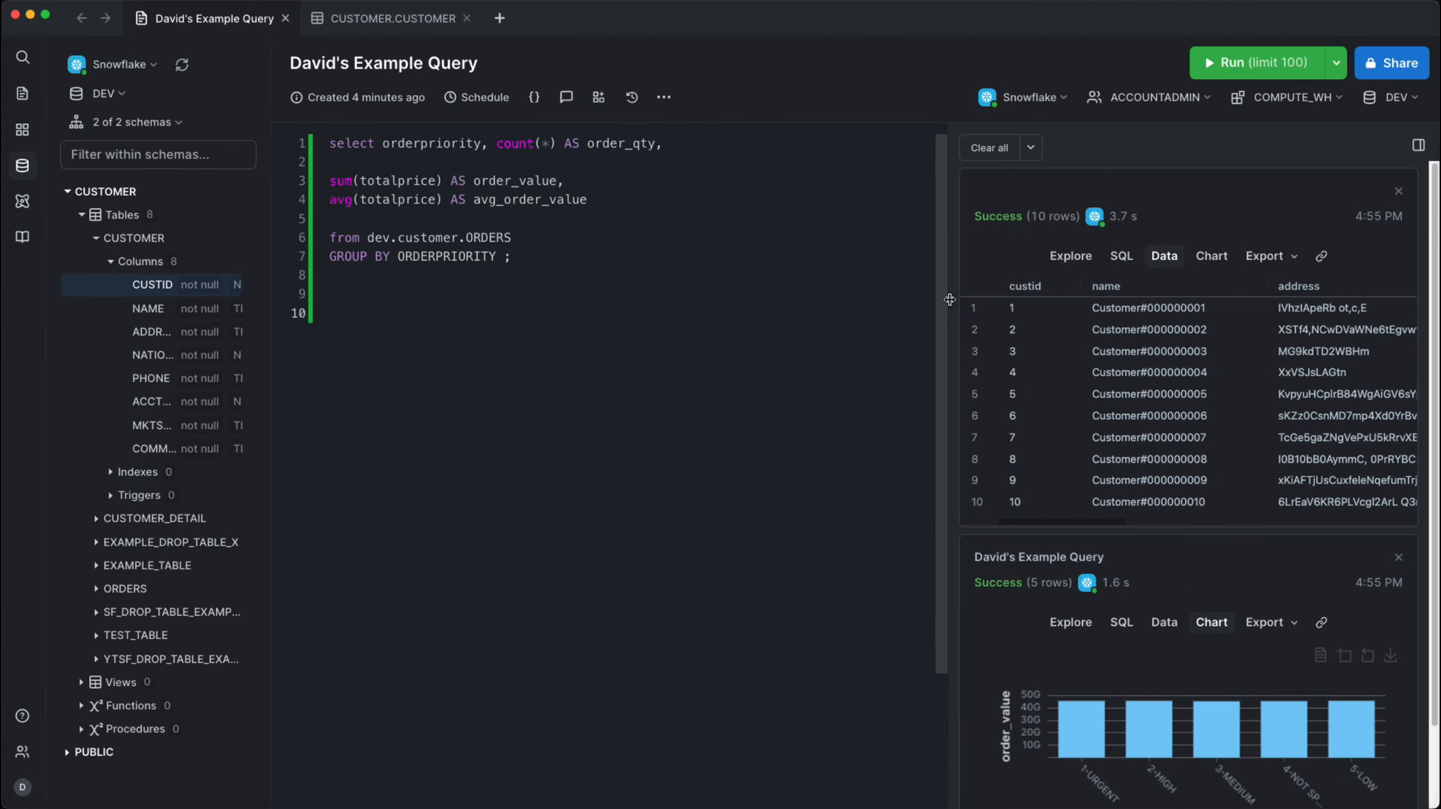
click(565, 97)
text(Great piece of information!)
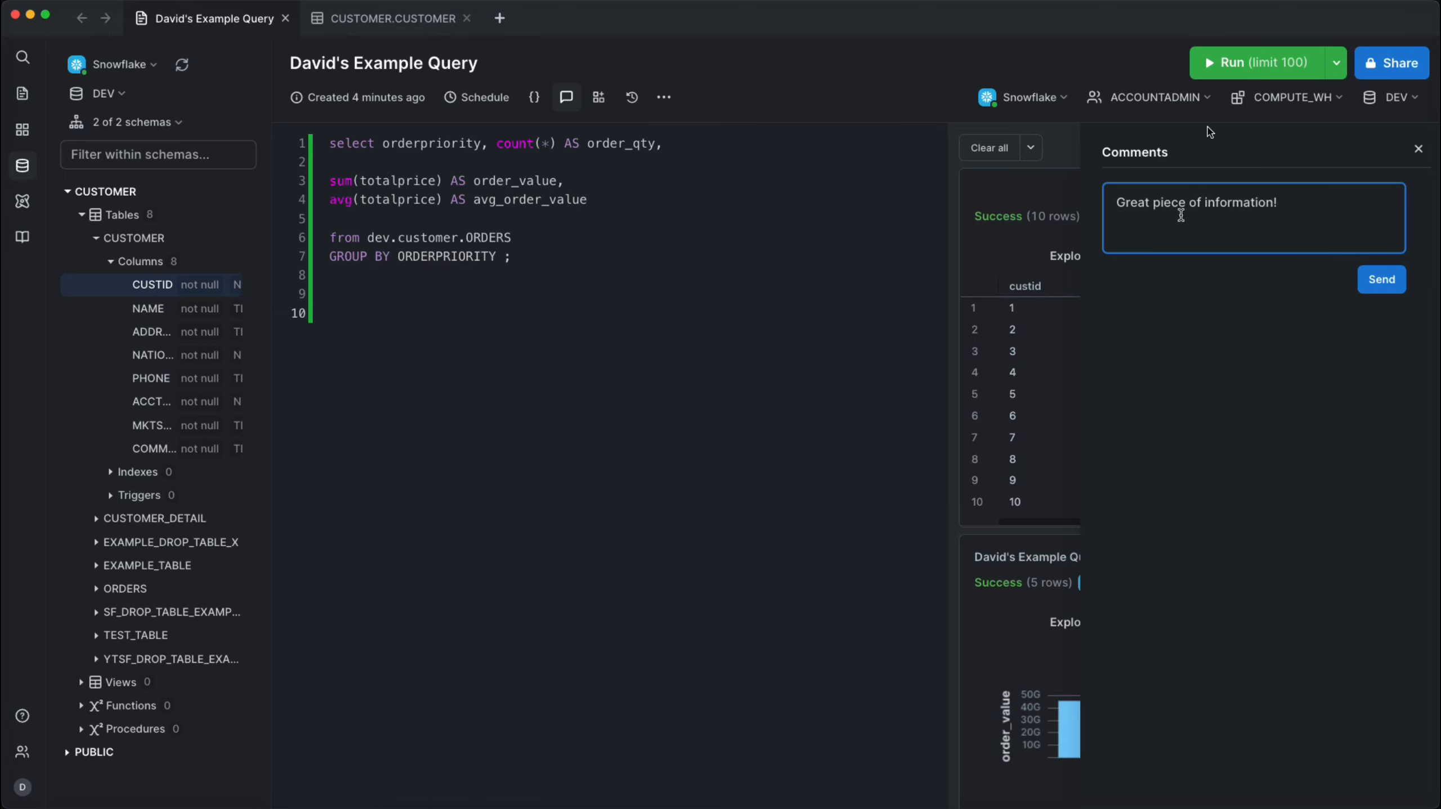
click(1379, 279)
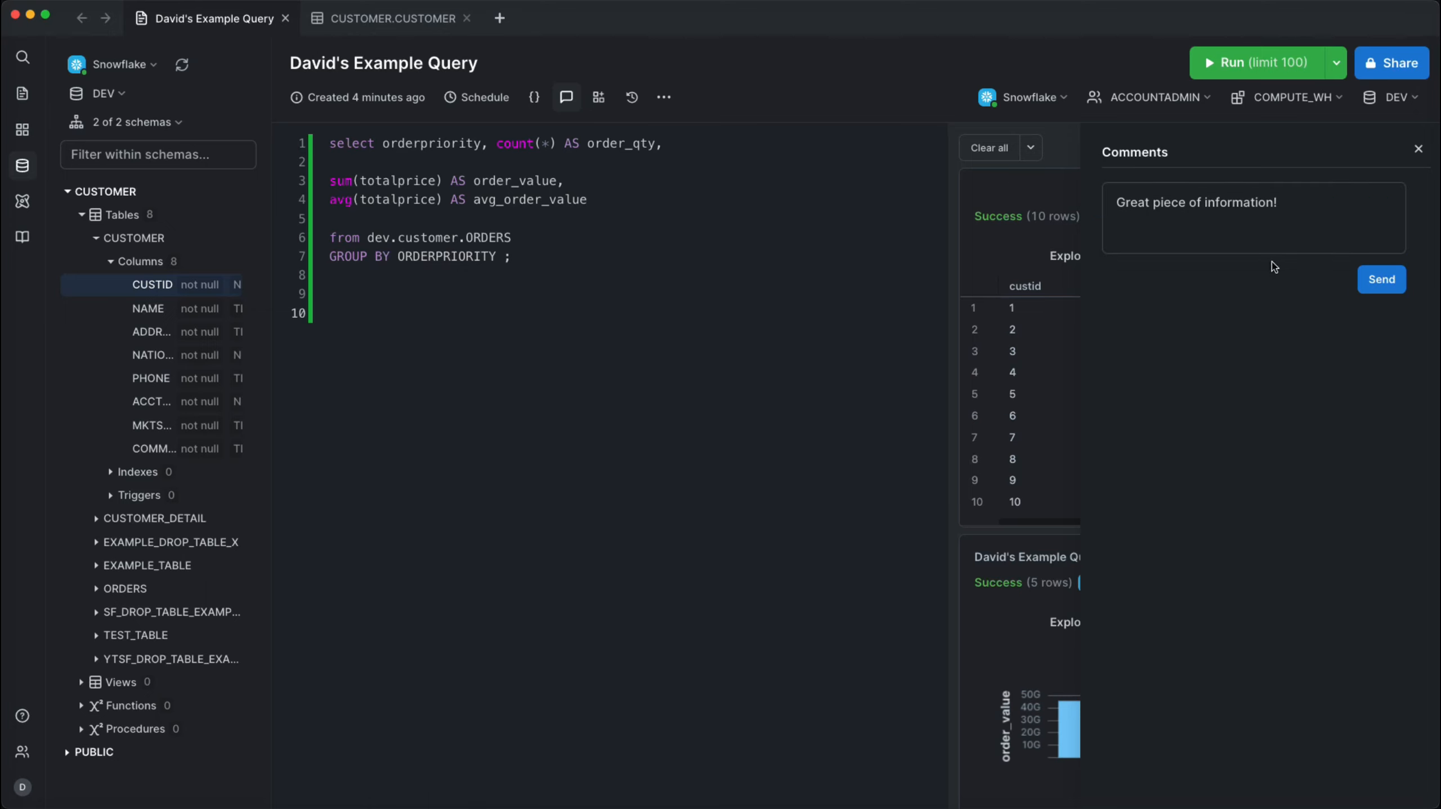
click(1419, 149)
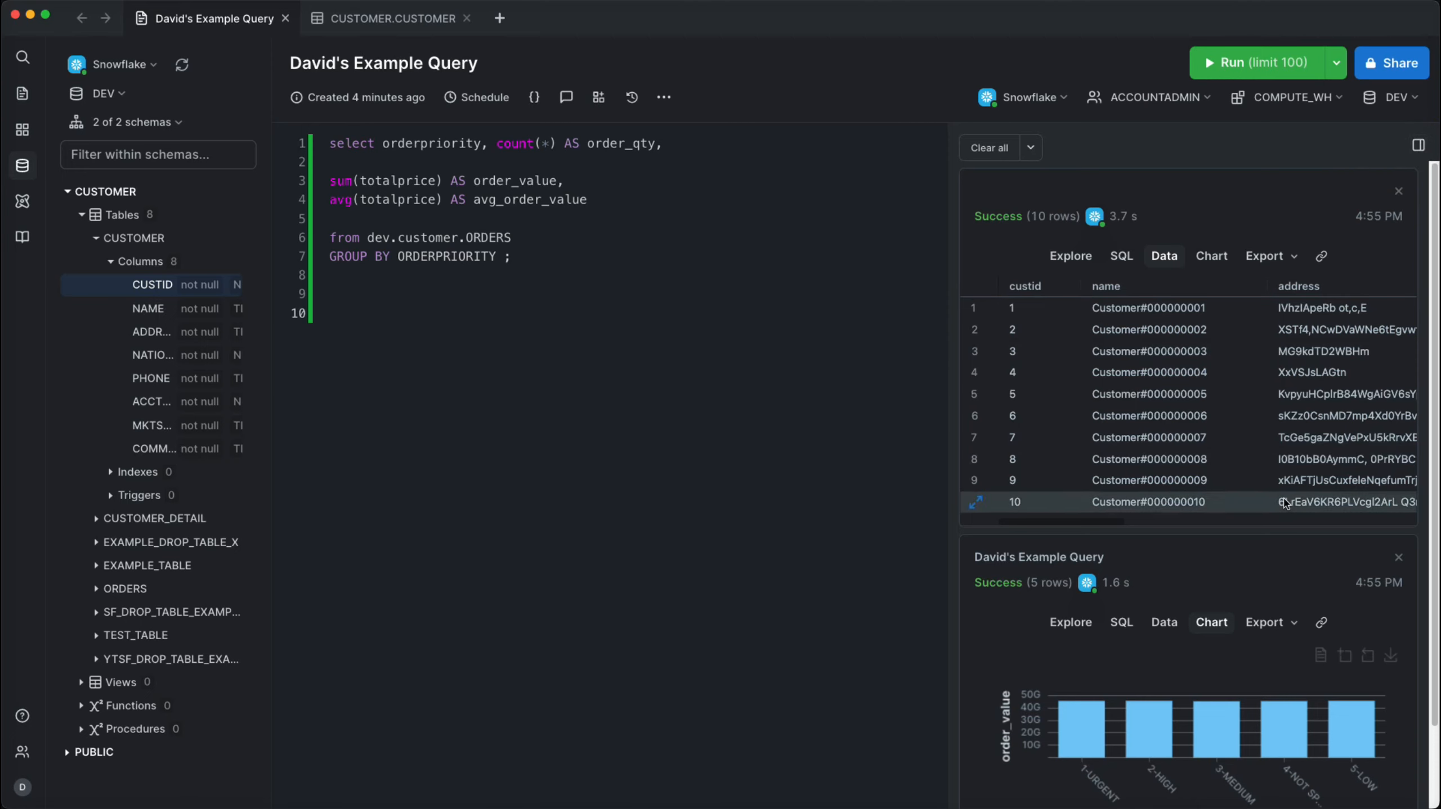
scroll(1236, 640, down, 3)
scroll(1200, 571, up, 3)
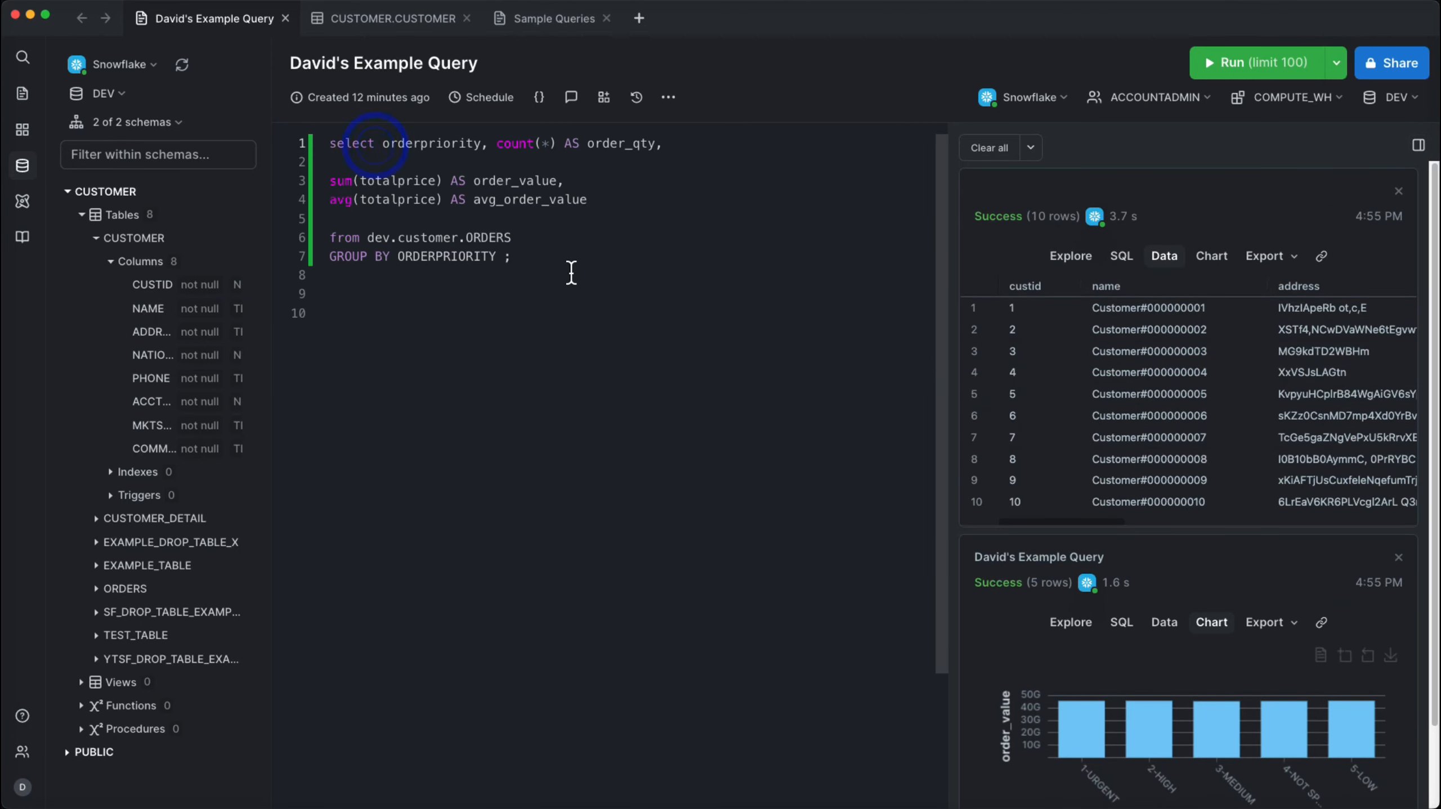
- Reformat the query's select list with each column on its own indented line and no blank line after order_qty
key(Return)
click(470, 163)
key(Return)
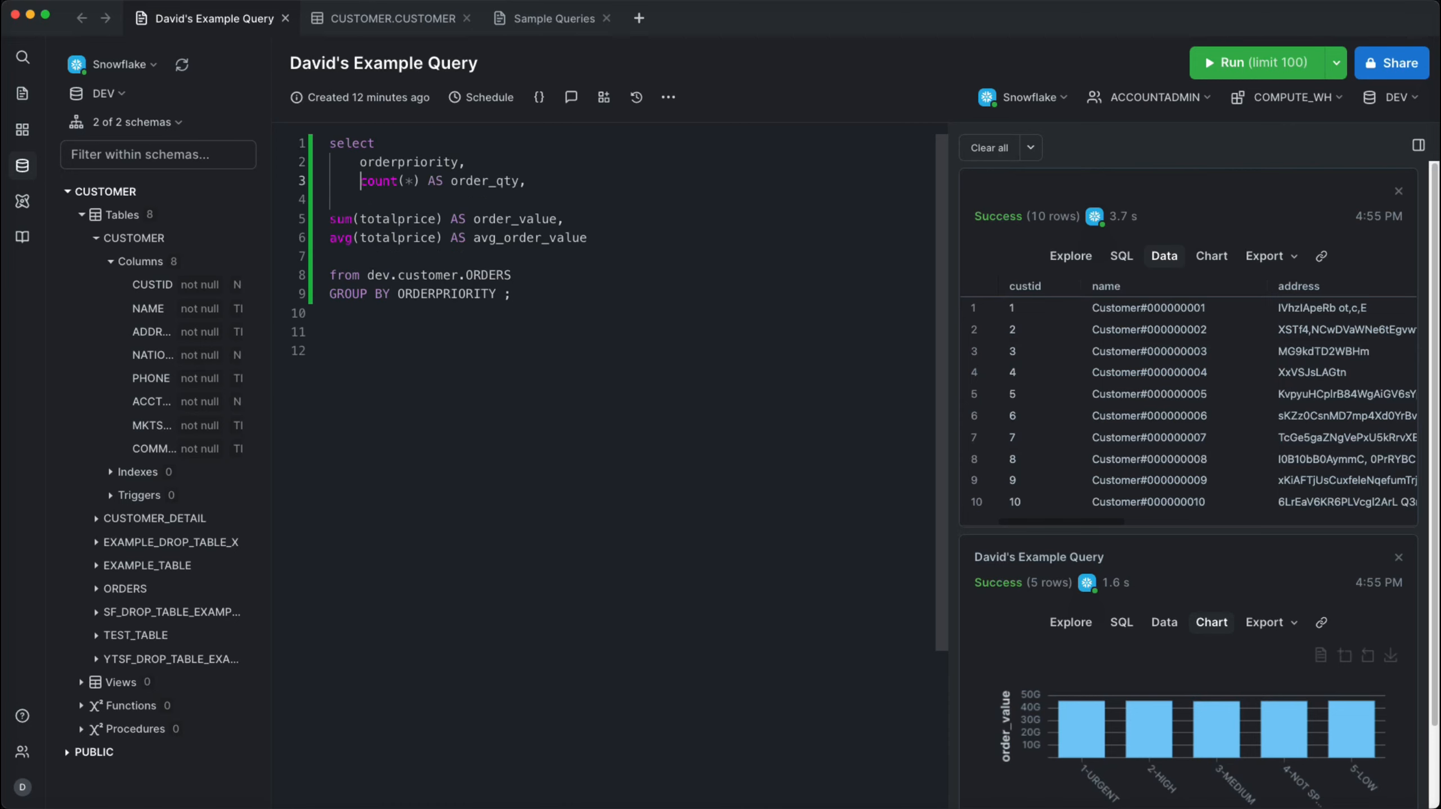
drag(616, 243, 327, 221)
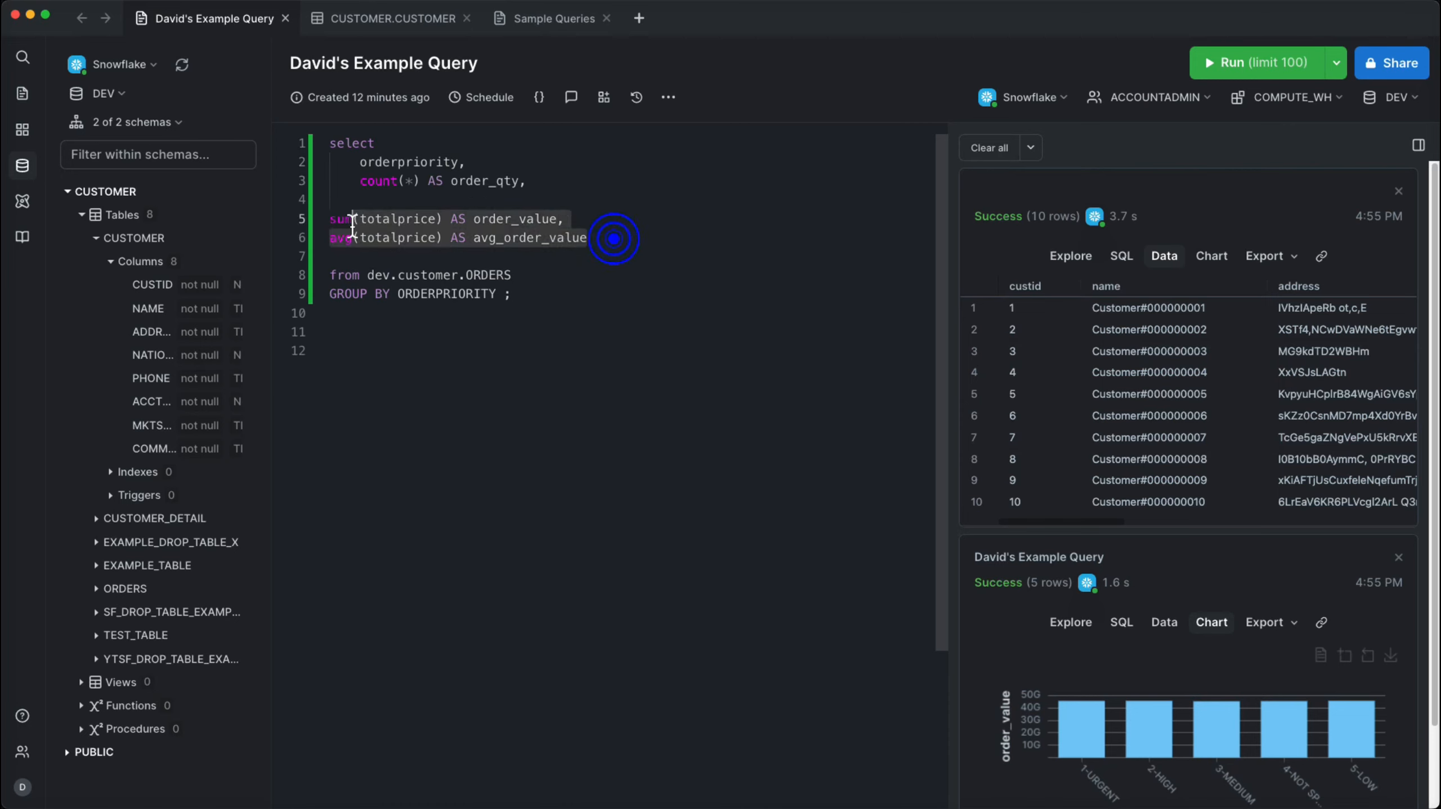
key(Tab)
click(450, 200)
key(BackSpace)
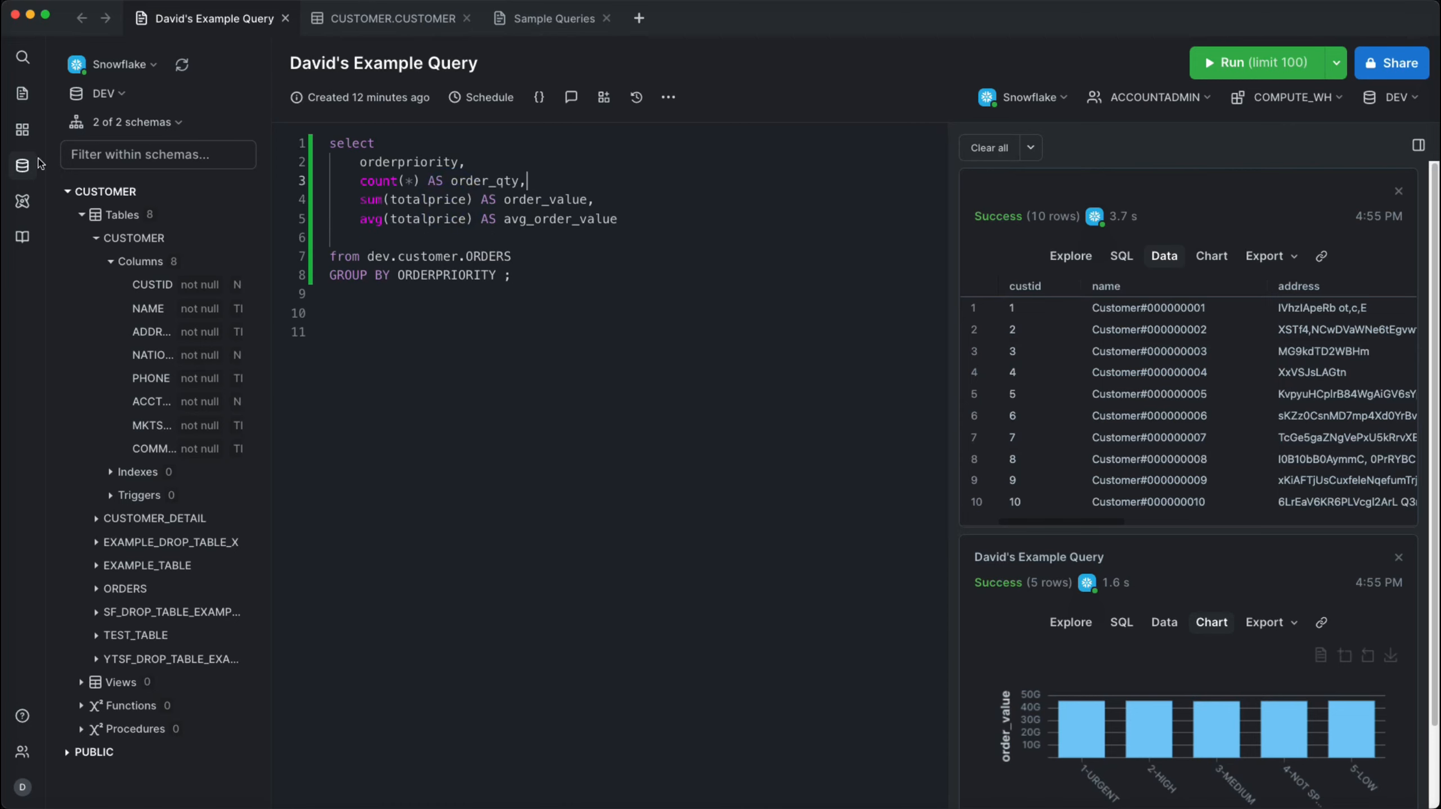
- Show the saved queries and move the example query from Drafts into My queries
click(21, 95)
drag(118, 170, 116, 142)
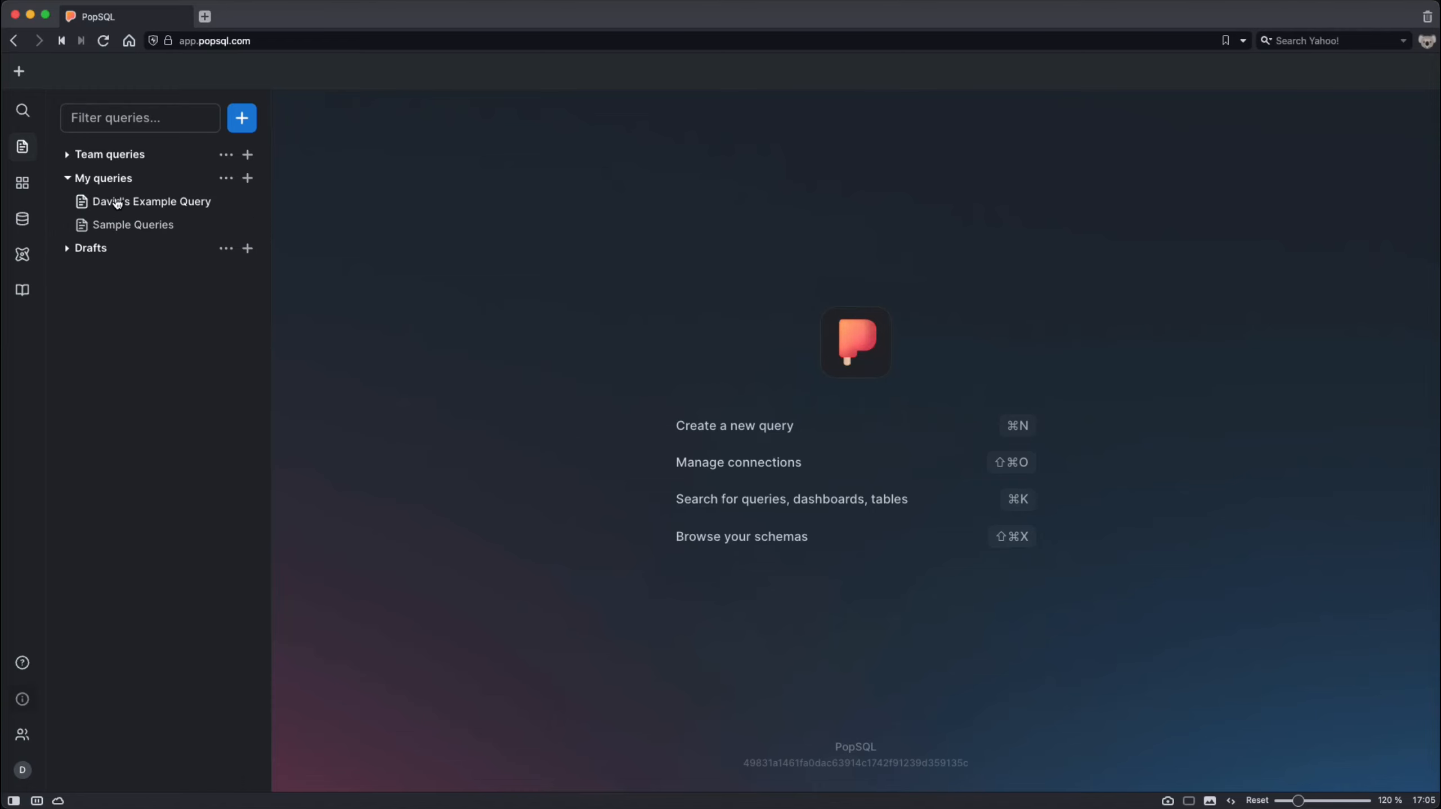
- Open the example query in the PopSQL web app and compare its two latest versions in the version history
click(138, 208)
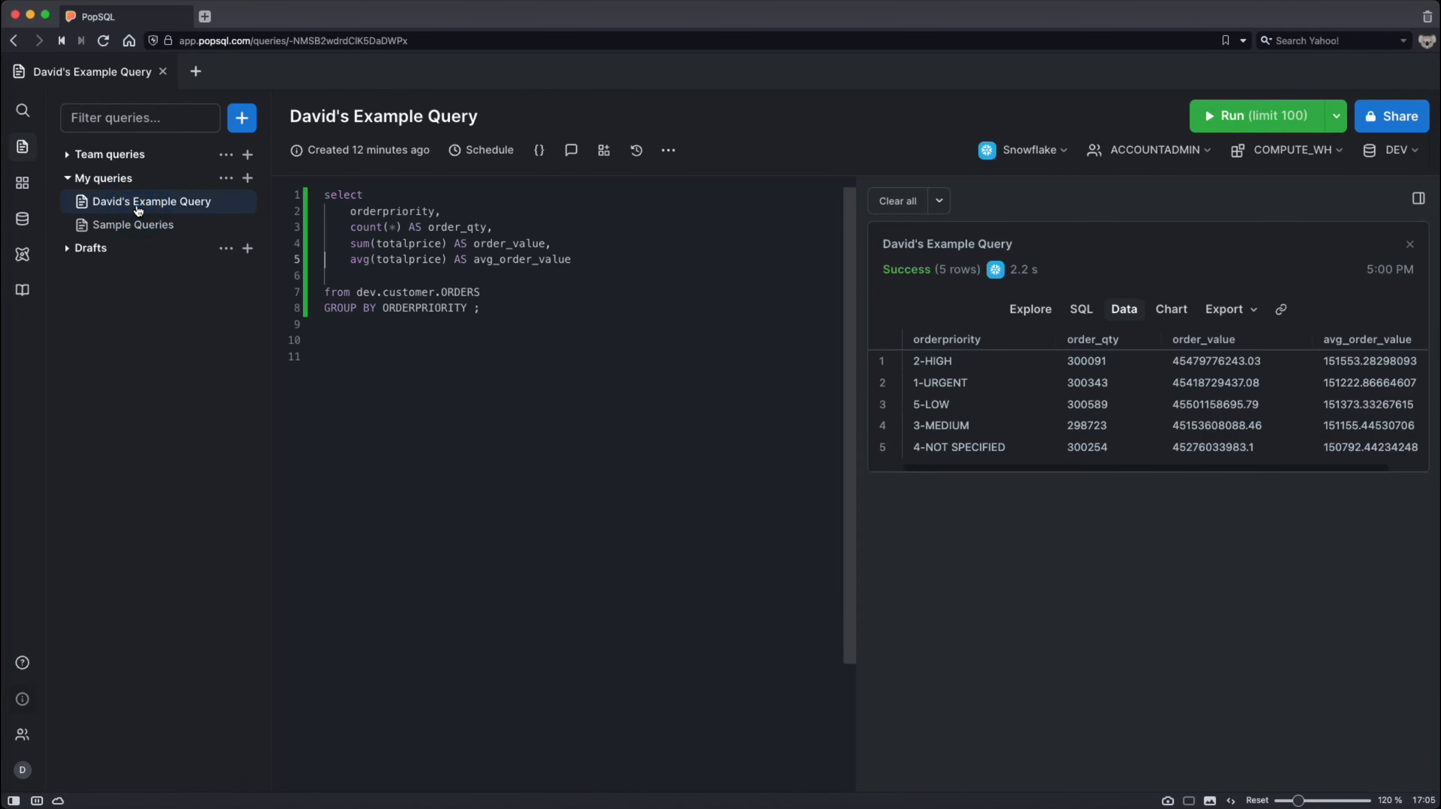
click(636, 150)
click(419, 300)
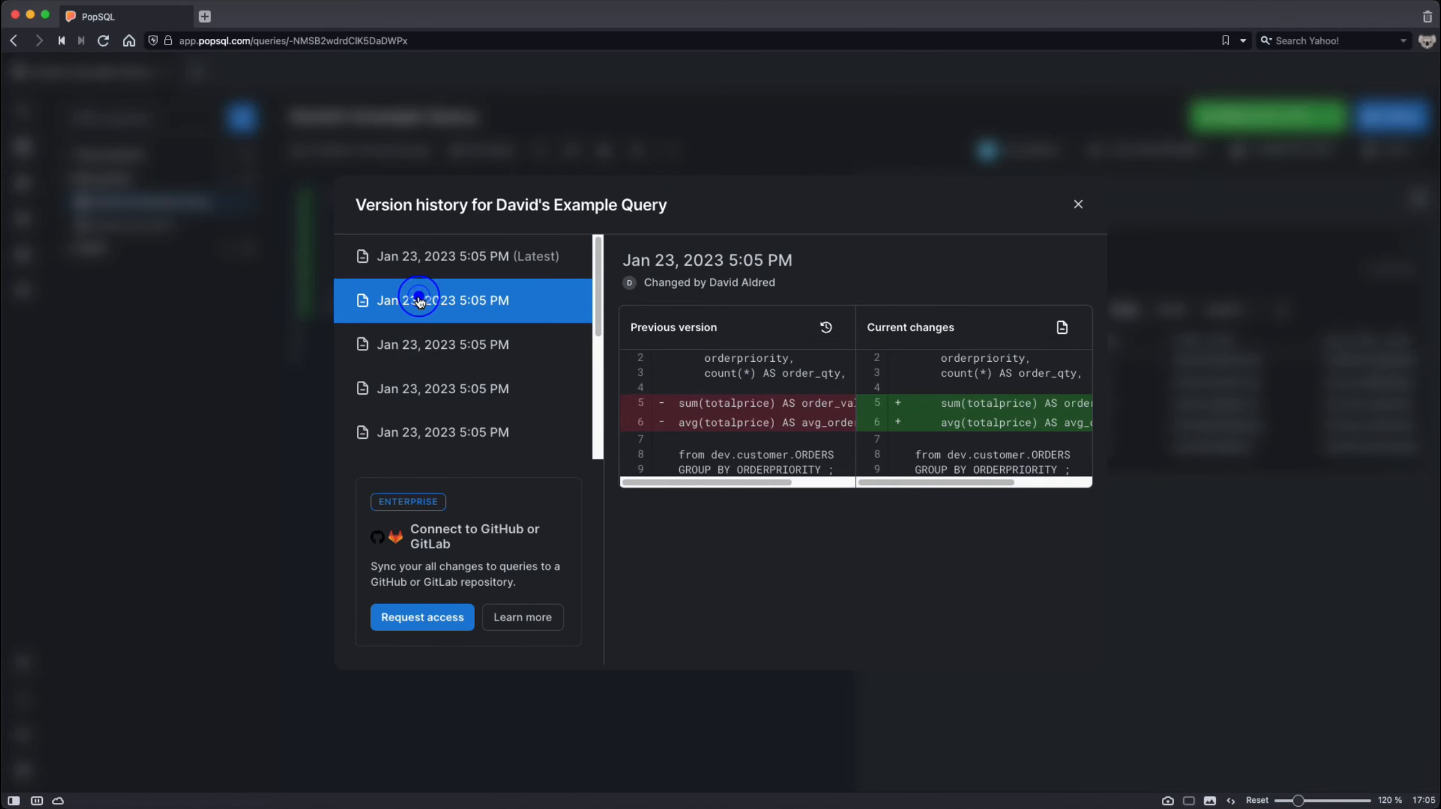
click(428, 255)
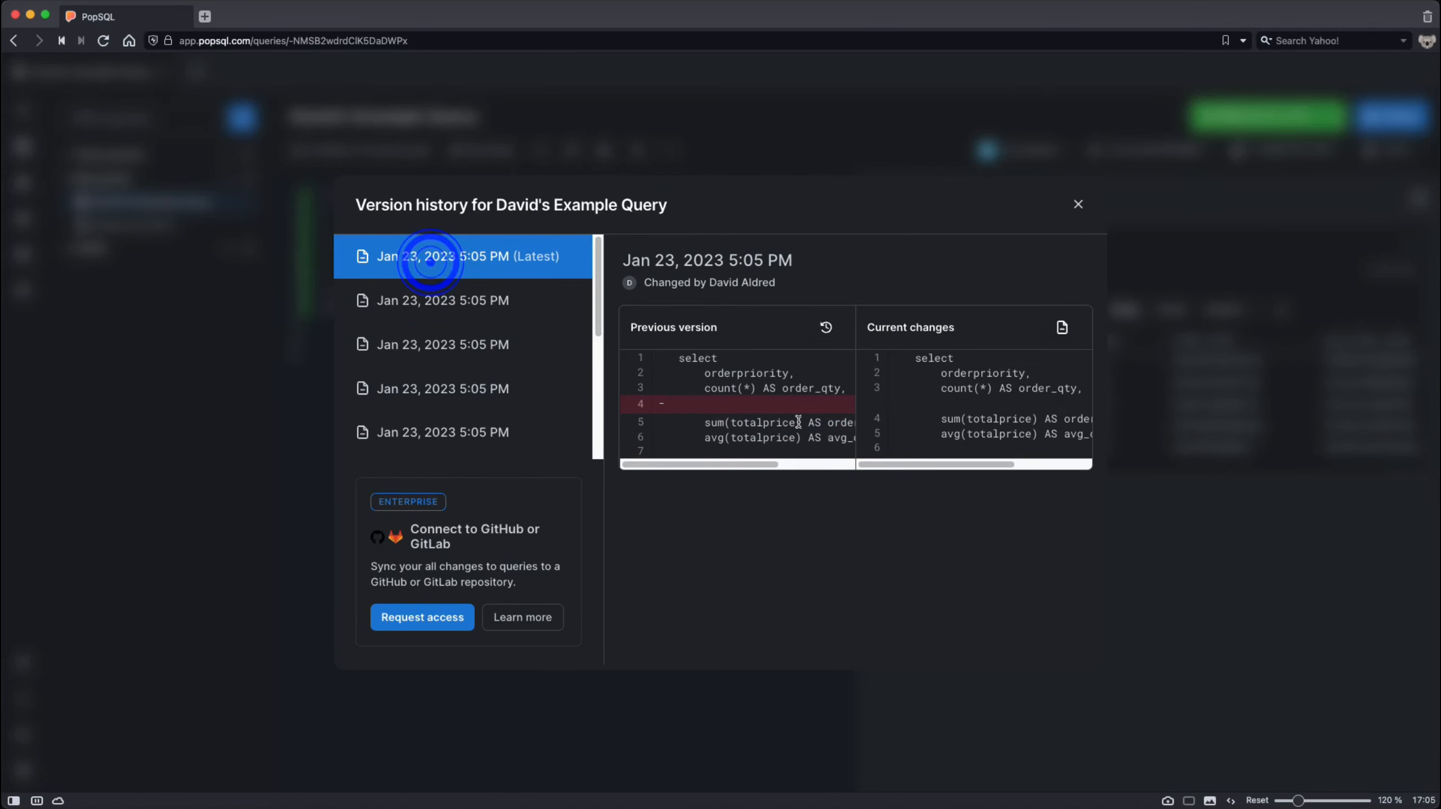
click(1078, 206)
click(557, 272)
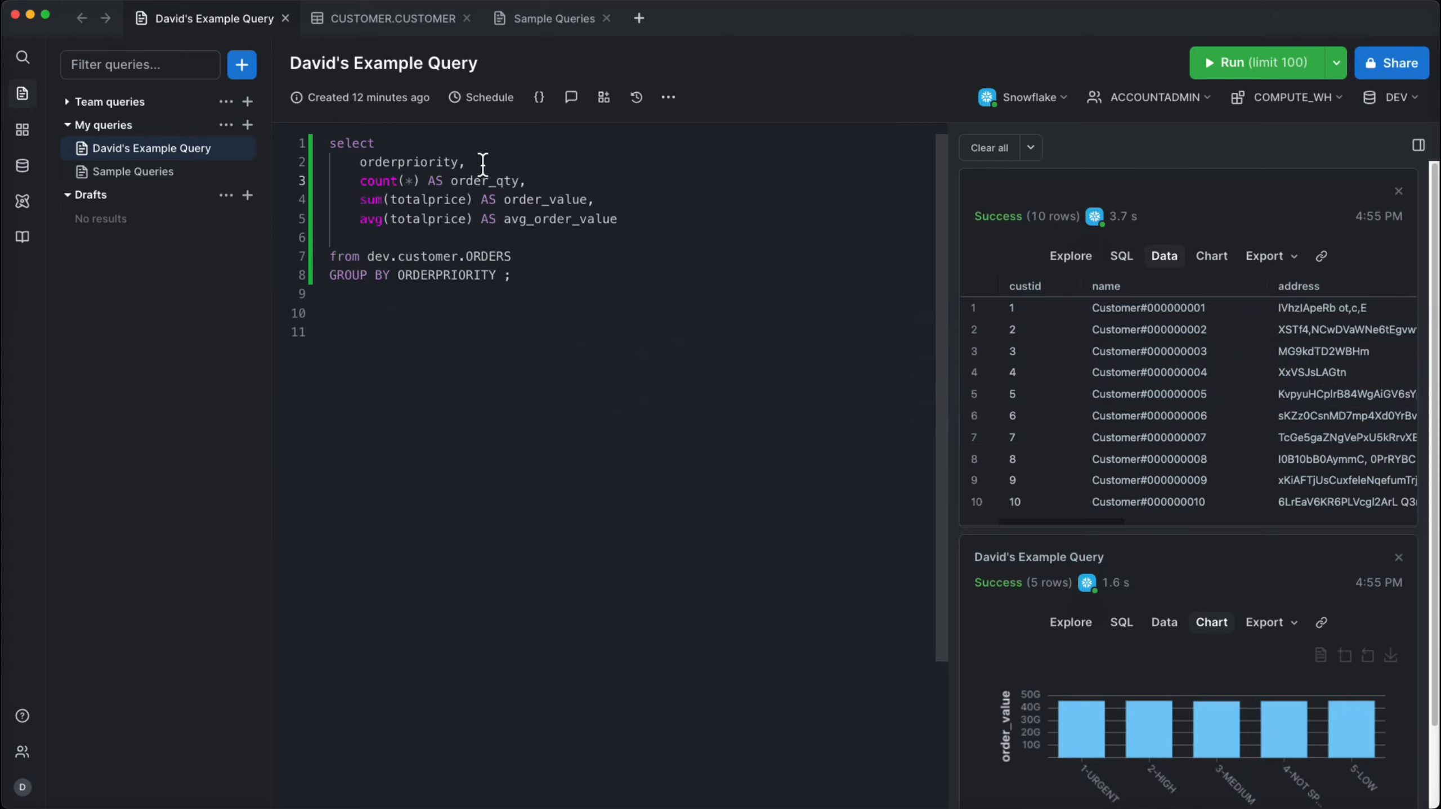
- Save a schedule named "Send it Weekly!" that runs the example query every 1 week
click(489, 99)
click(436, 233)
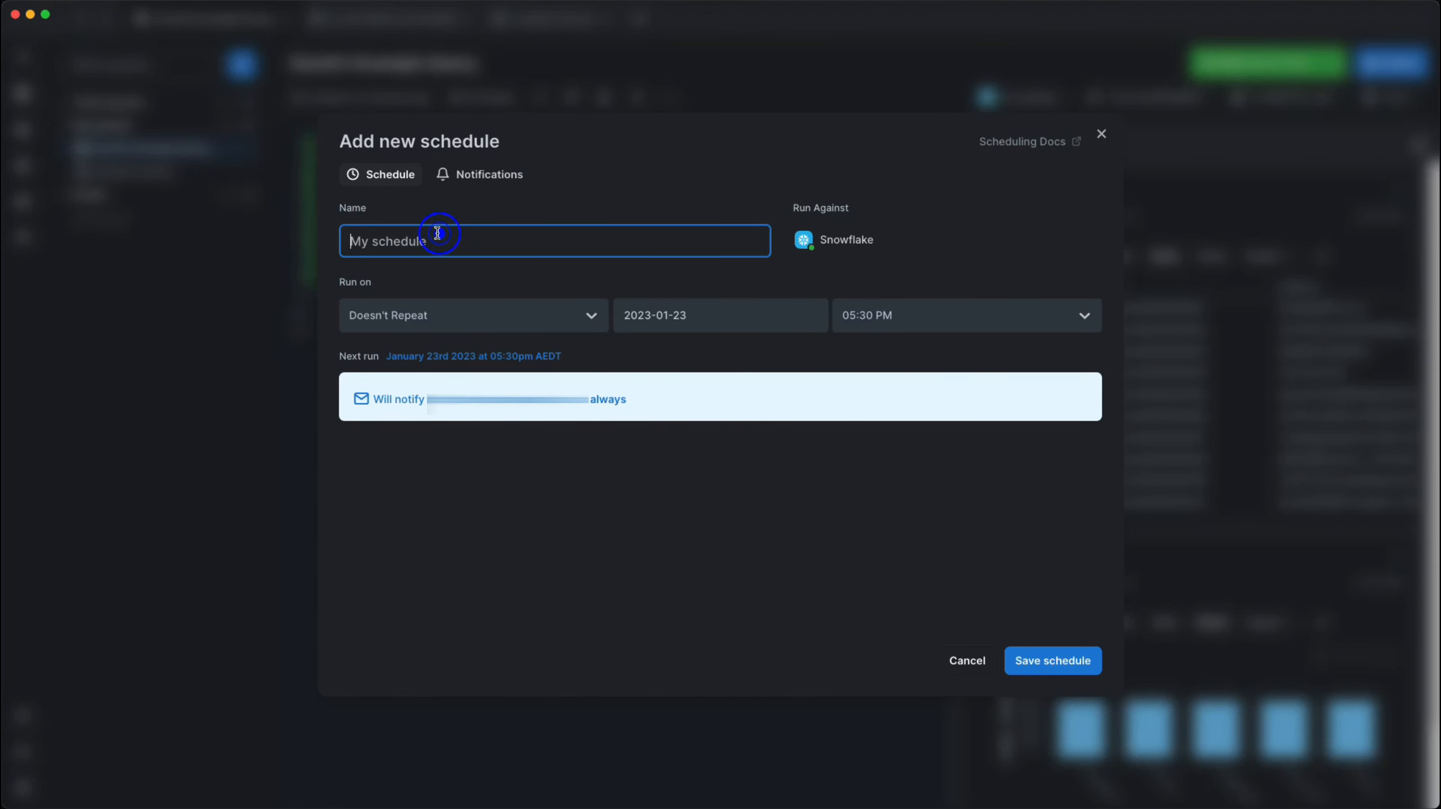
text(Send it Weekly!)
click(442, 314)
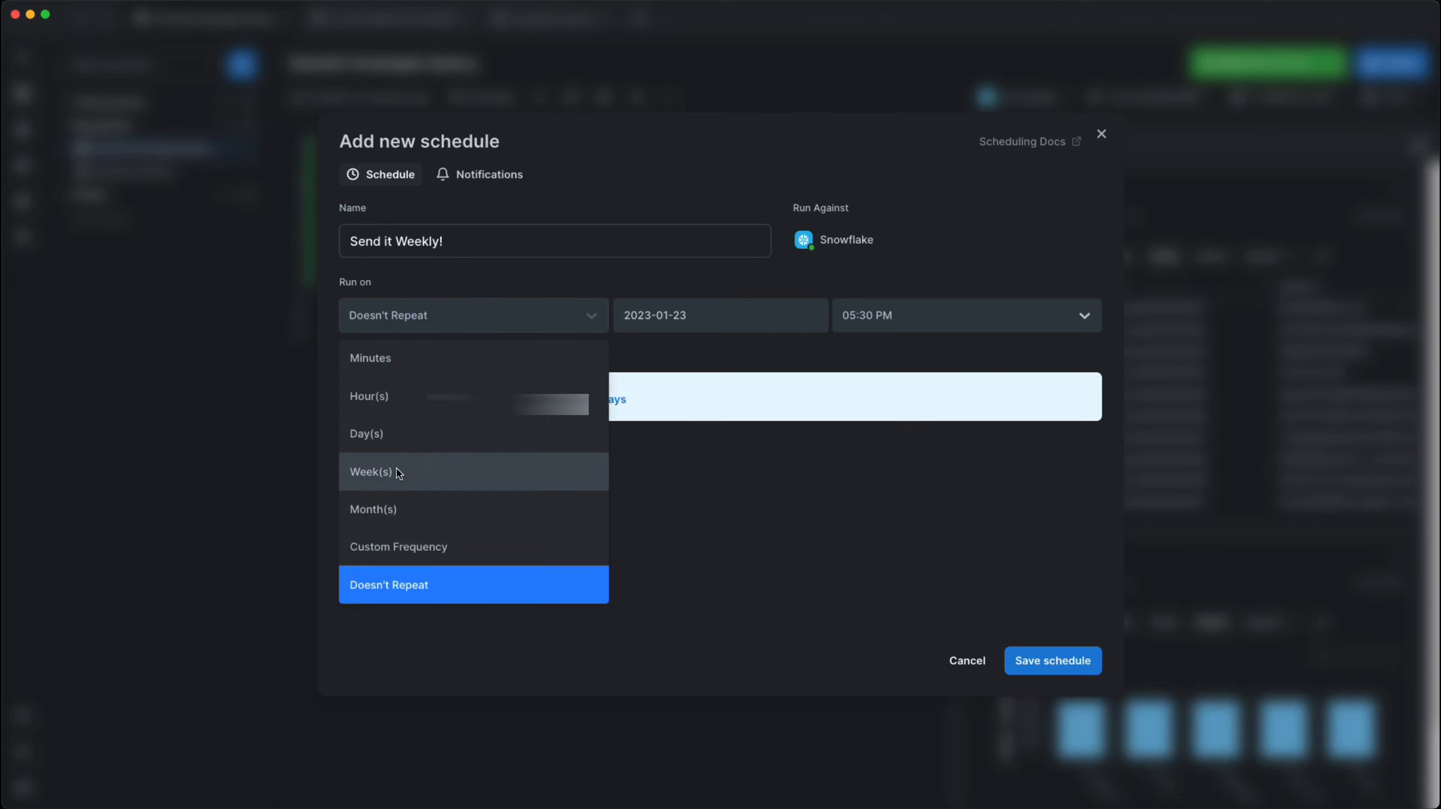
click(448, 472)
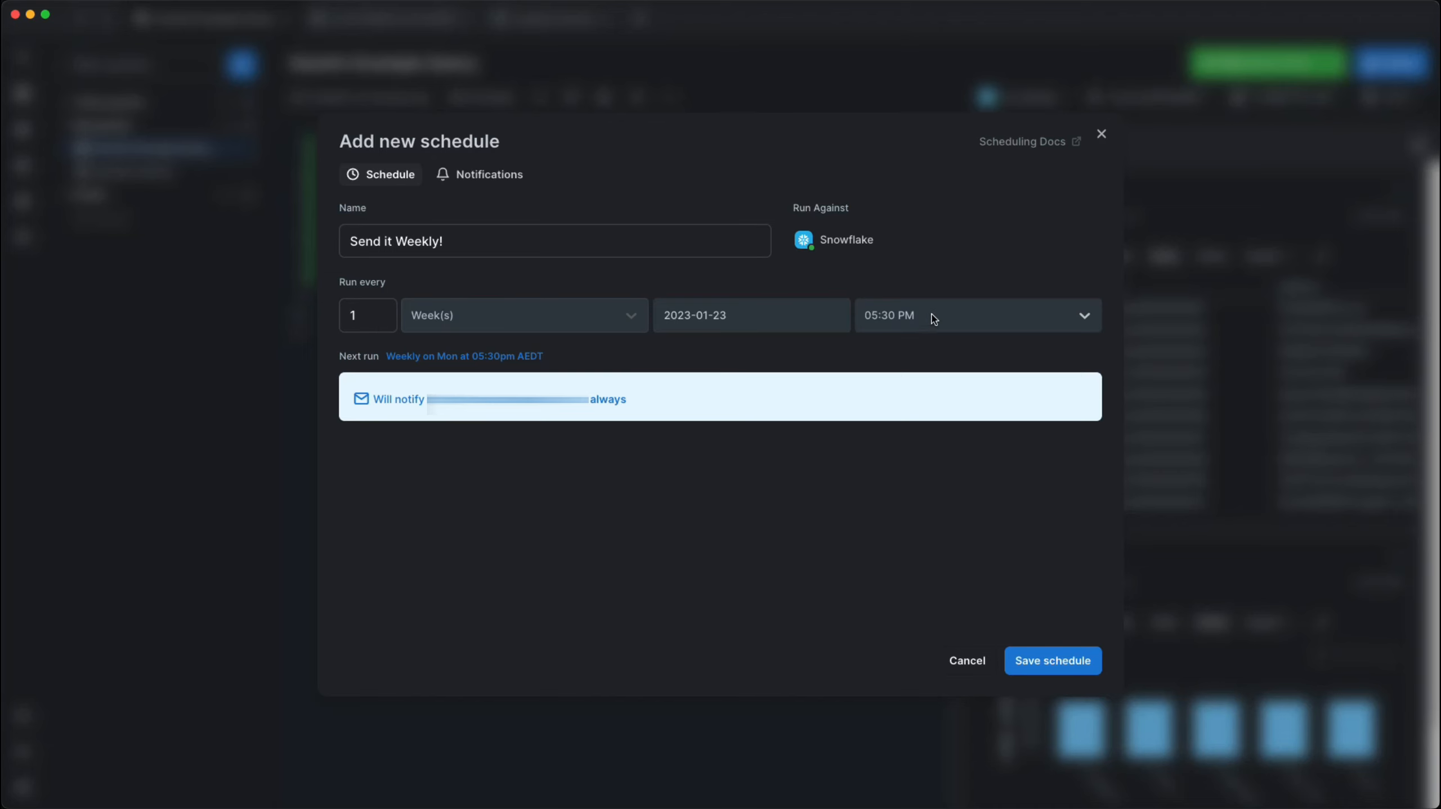
click(1058, 662)
- Compare PopSQL's current pricing plans with its archived pricing page from January 25, 2021
click(920, 478)
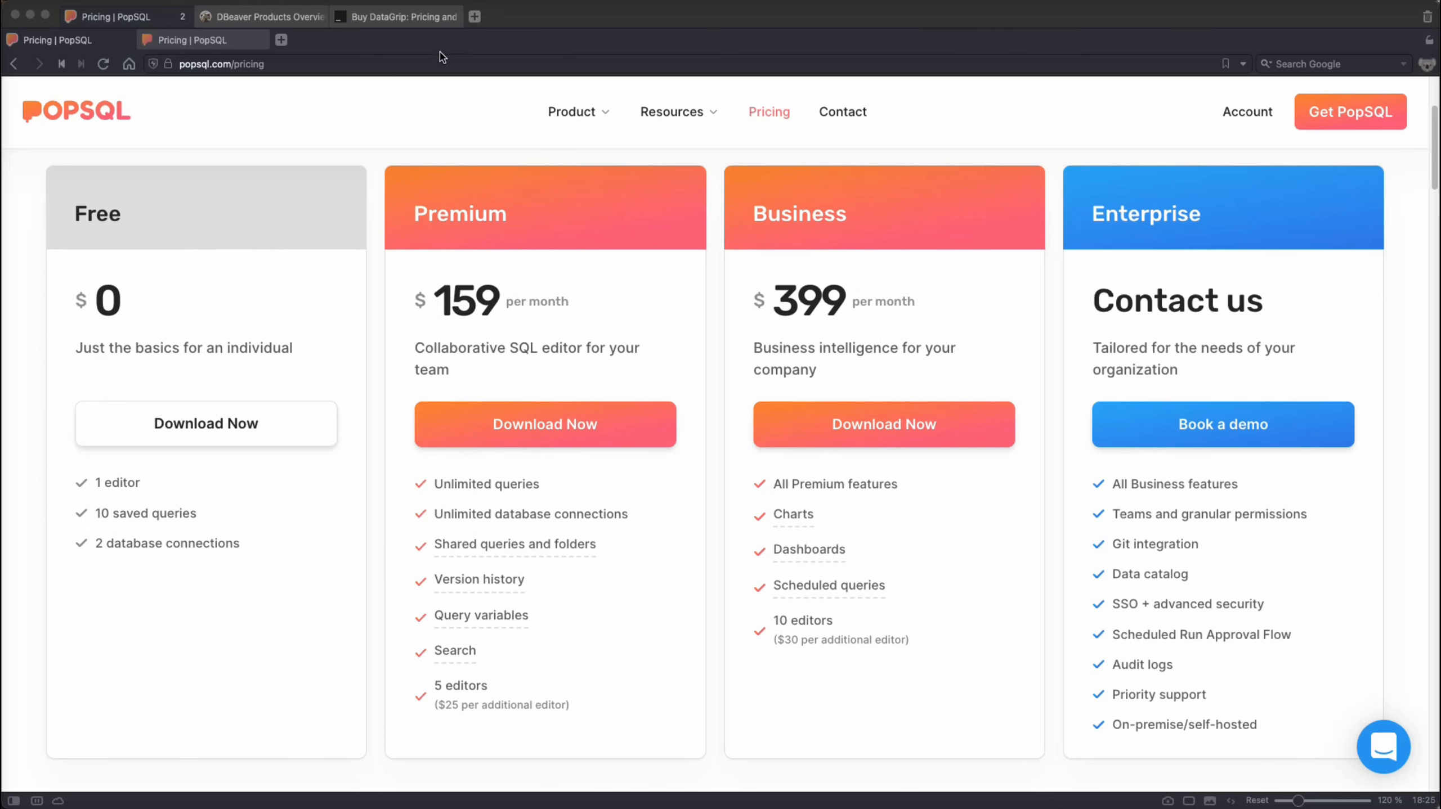
click(196, 43)
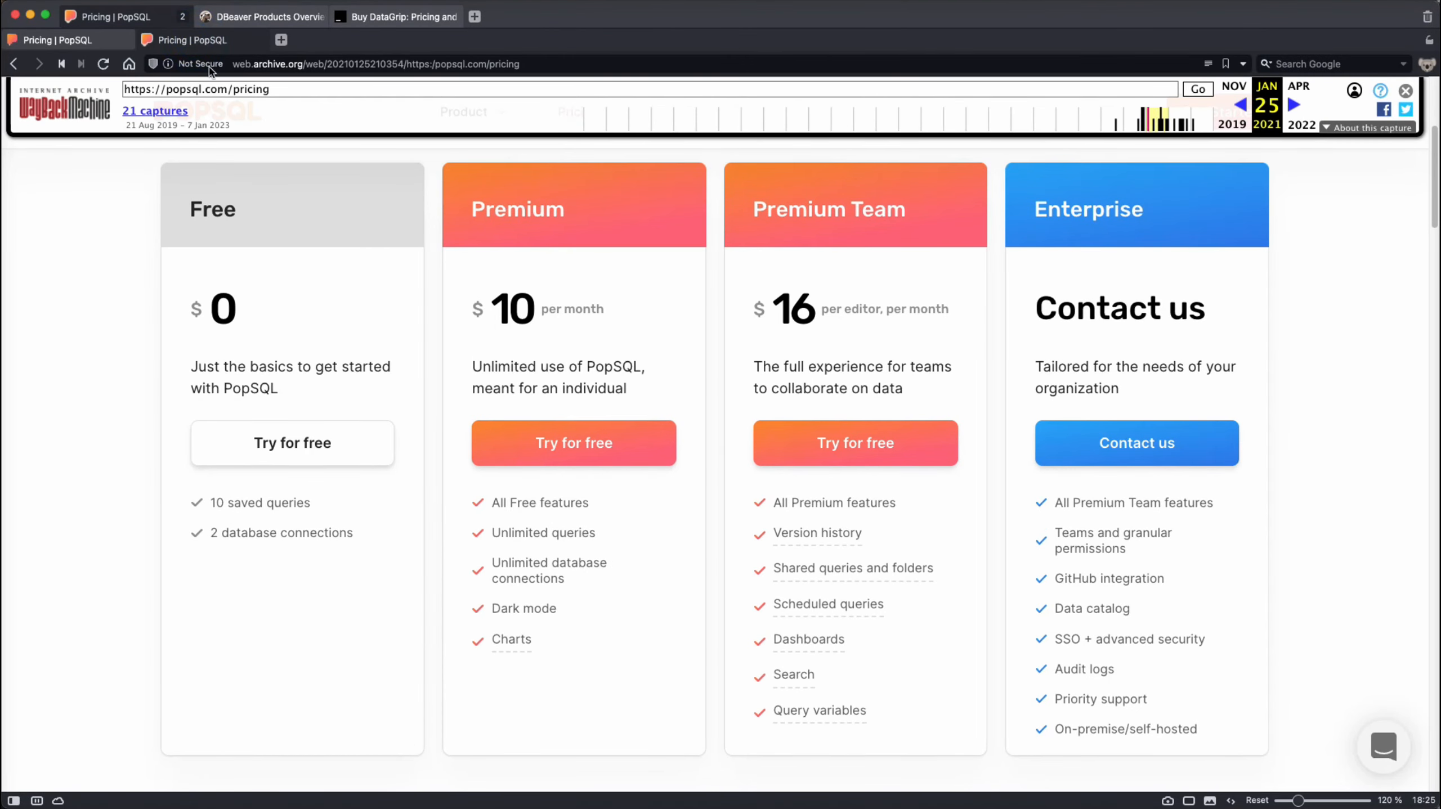